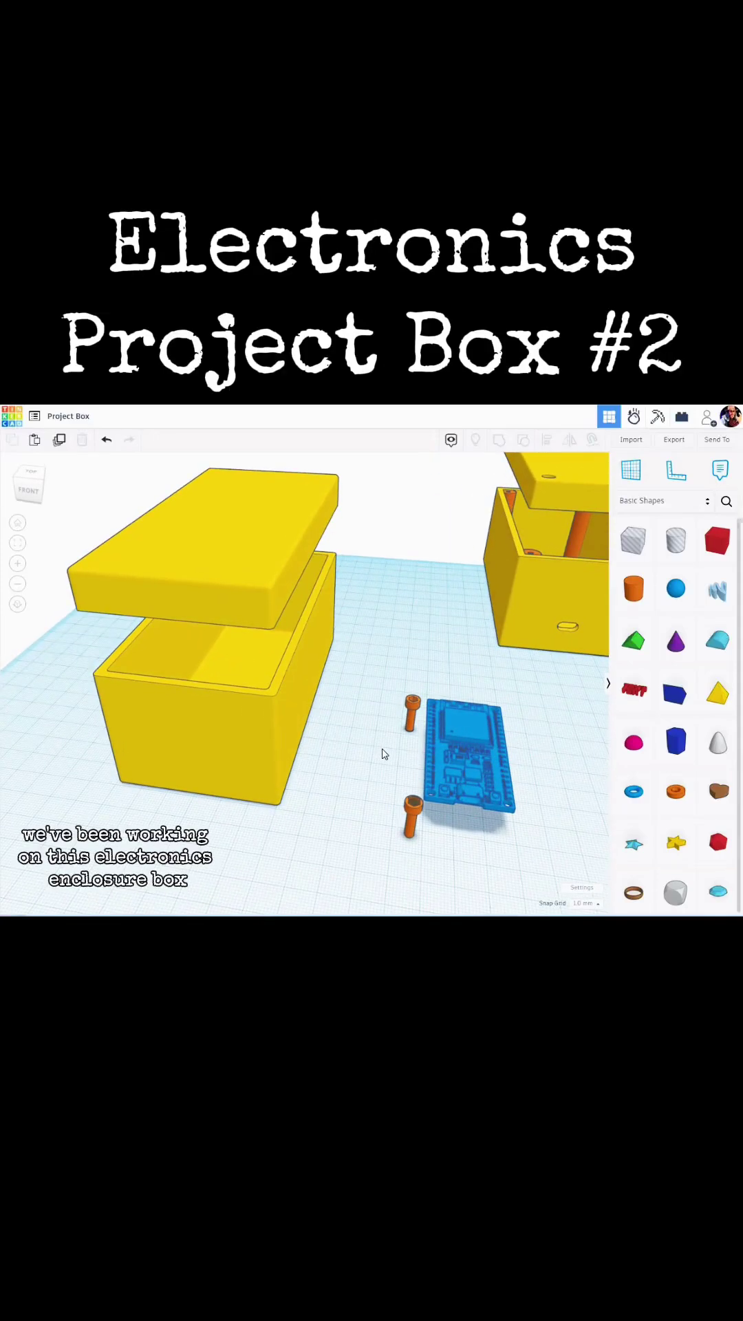
# - Examine the finished project box's lid holes, corner posts and the ESP32 standoffs inside it
pyautogui.moveTo(381, 751); pyautogui.dragTo(373, 746, button='right')
pyautogui.moveTo(397, 667); pyautogui.dragTo(428, 628, button='right')
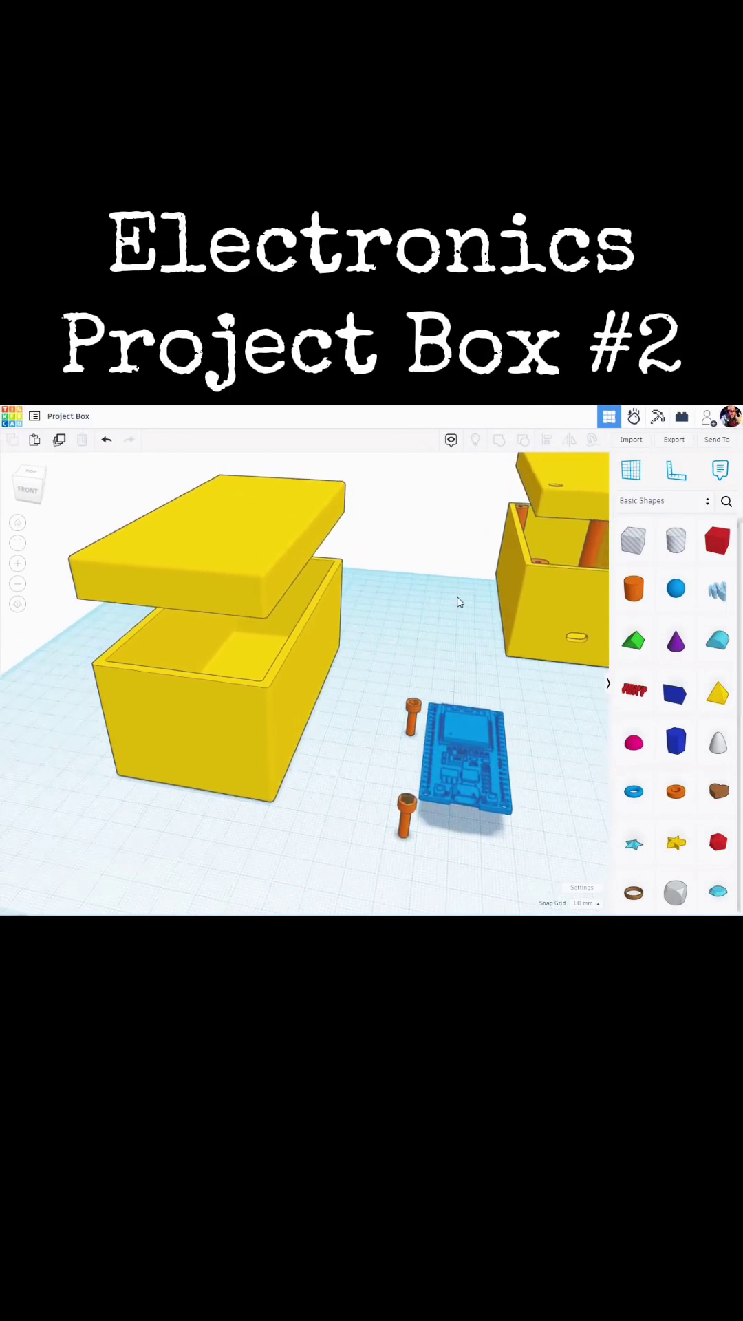
pyautogui.moveTo(332, 681); pyautogui.dragTo(411, 549, button='right')
pyautogui.moveTo(435, 632); pyautogui.dragTo(441, 581, button='right')
pyautogui.scroll(4, 443, 799)
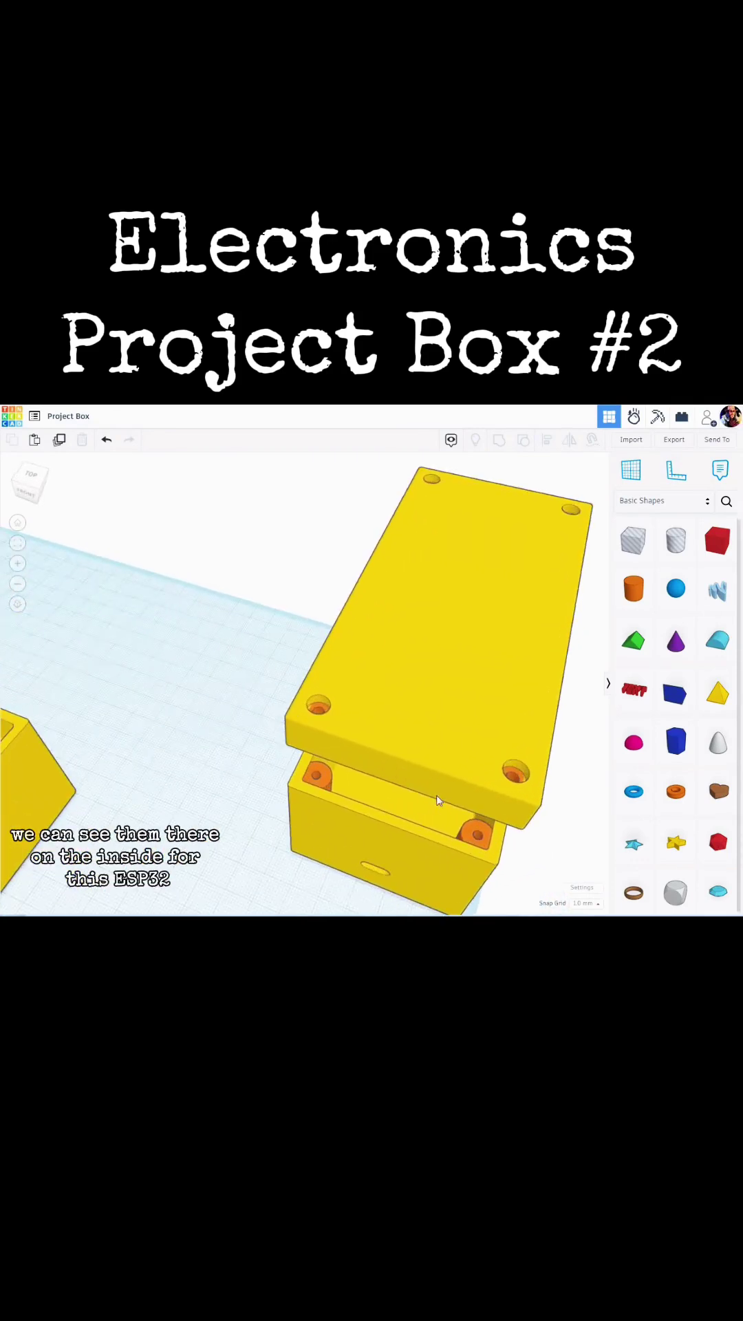
pyautogui.moveTo(444, 795)
pyautogui.mouseDown(button='right')
pyautogui.moveTo(450, 768)
pyautogui.moveTo(446, 779)
pyautogui.mouseUp(button='right')
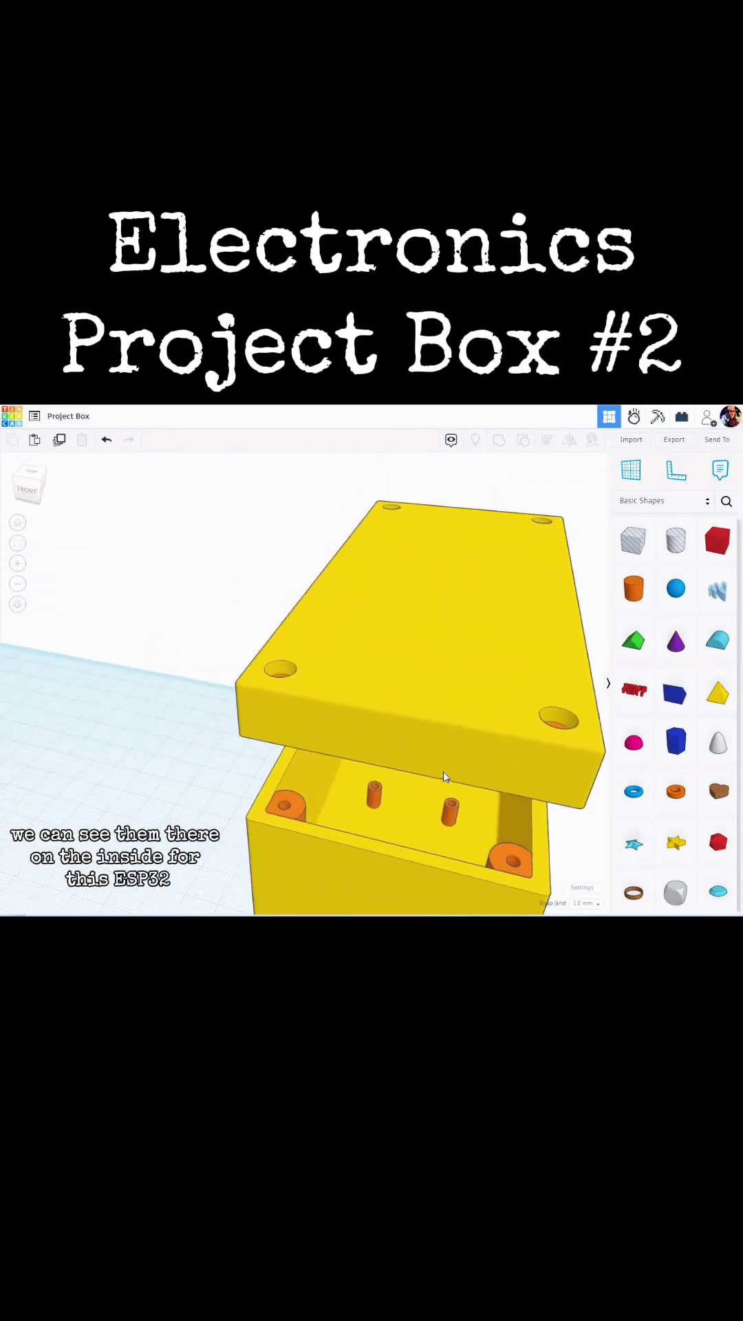
pyautogui.scroll(-4, 446, 779)
pyautogui.scroll(-5, 230, 840)
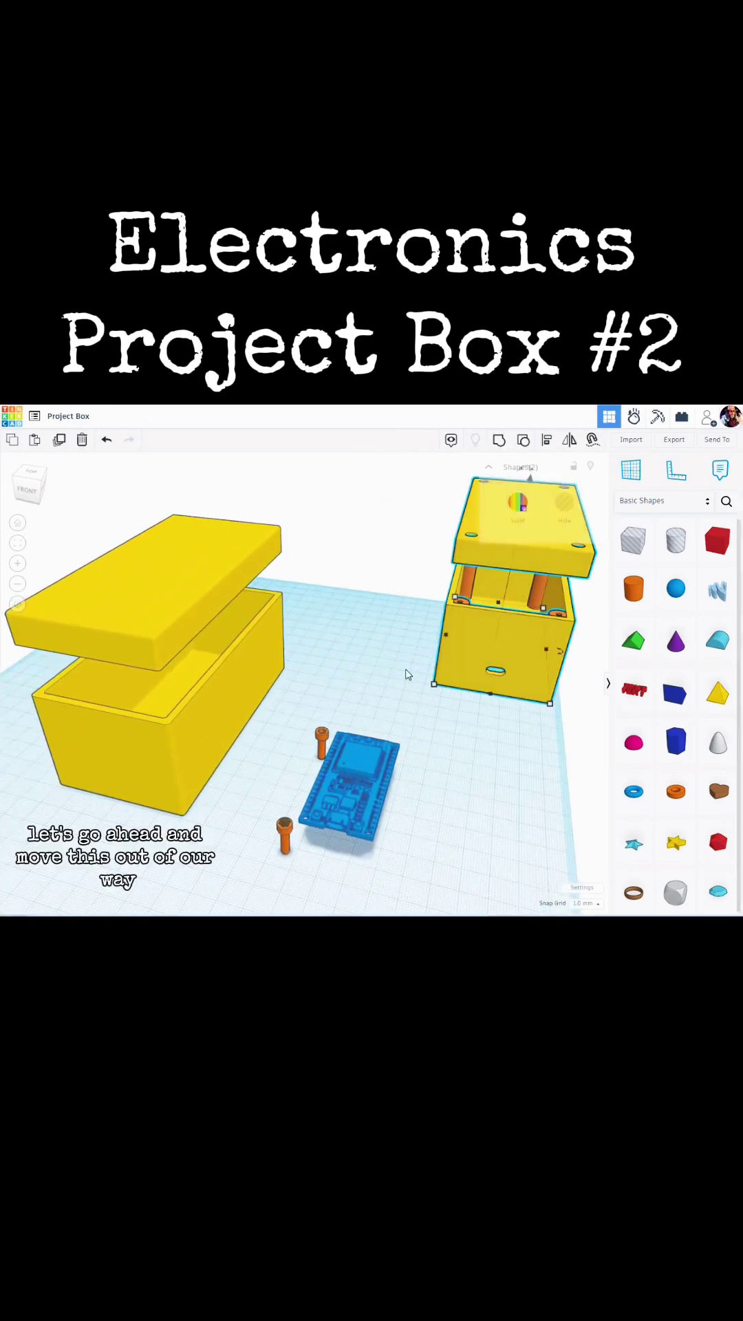
# - Move the finished box together with its lid off the workplane, away from the unfinished box
pyautogui.click(493, 640)
pyautogui.scroll(-4, 364, 695)
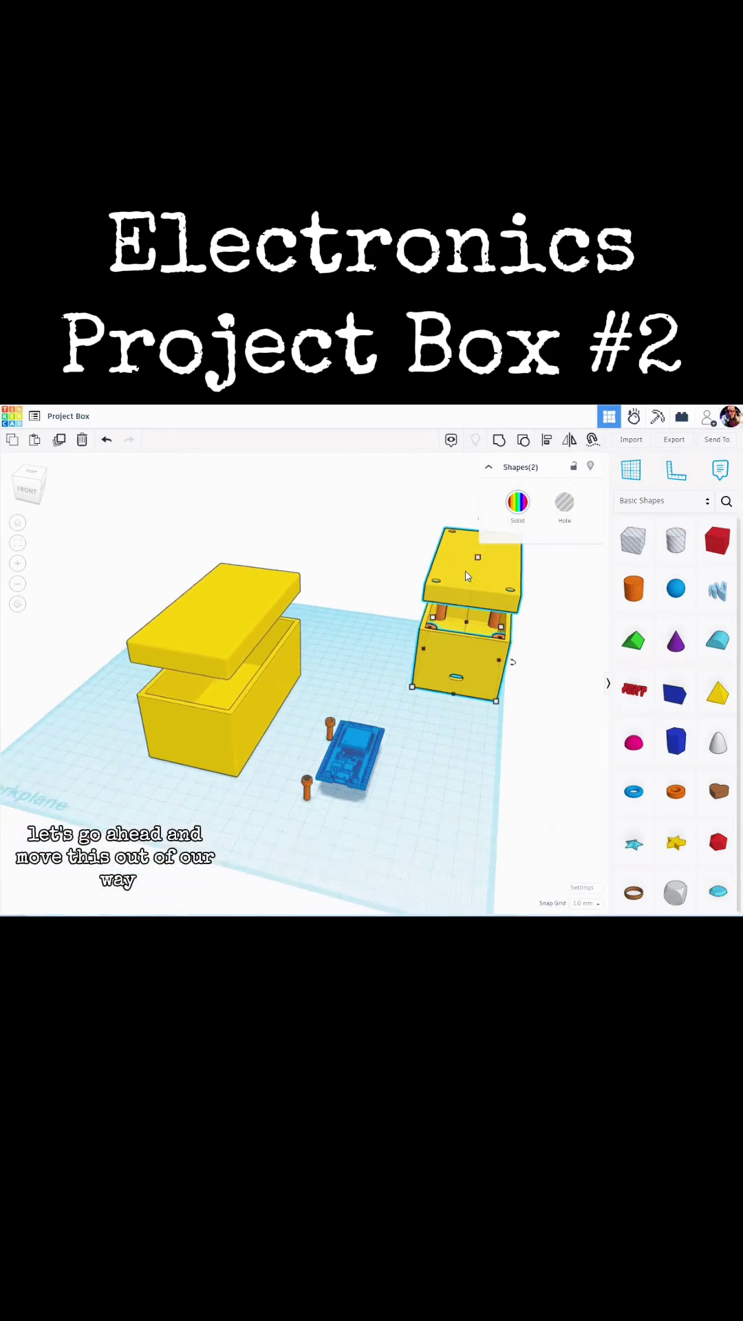
pyautogui.moveTo(501, 585); pyautogui.dragTo(662, 575)
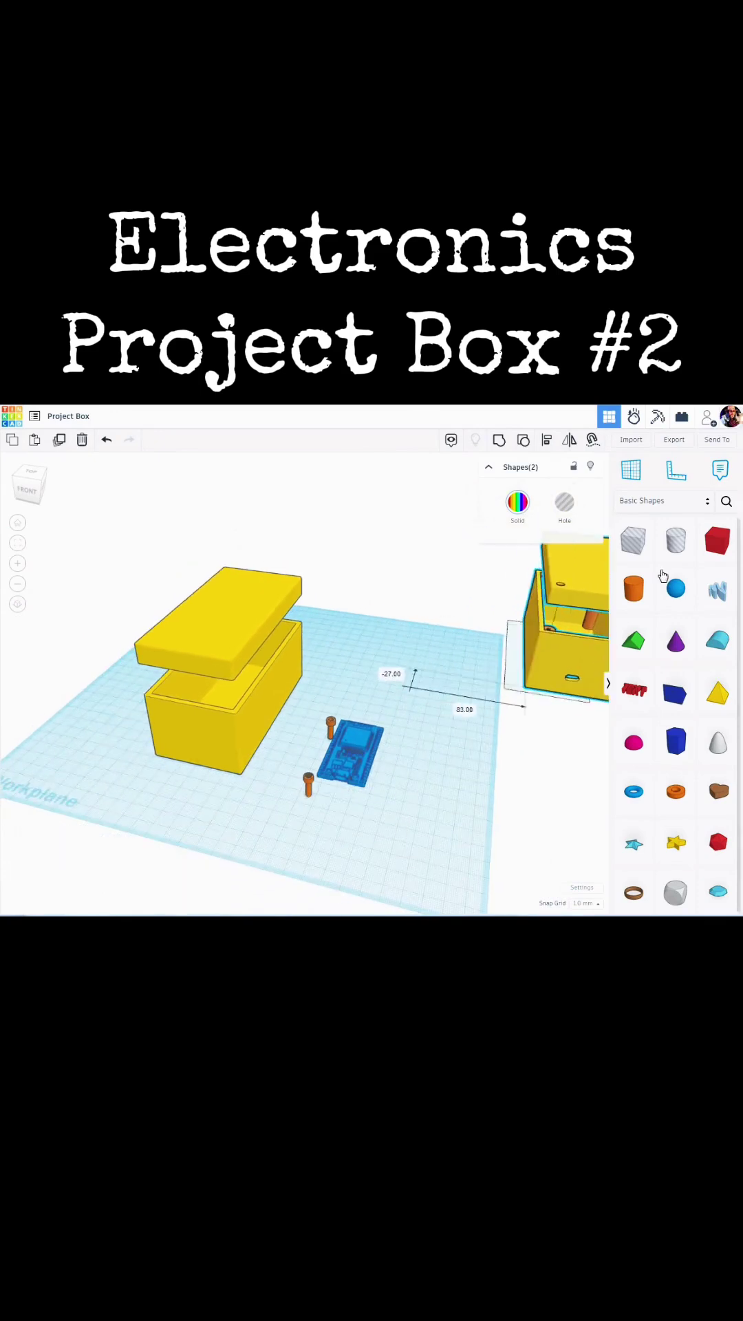
pyautogui.click(331, 819)
# - Examine the ESP32 board model, the two screw models and the inside corners of the unfinished box
pyautogui.moveTo(332, 819); pyautogui.dragTo(337, 804, button='right')
pyautogui.scroll(4, 334, 805)
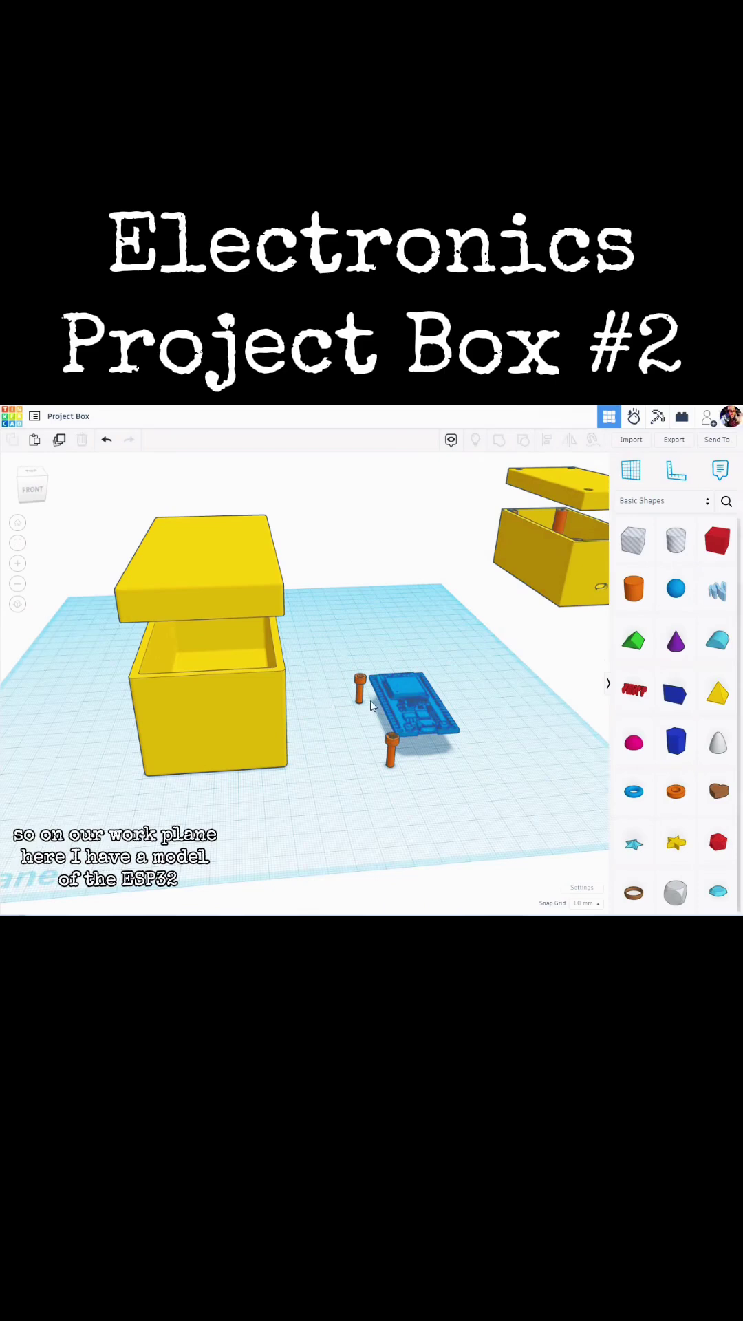
pyautogui.scroll(3, 371, 706)
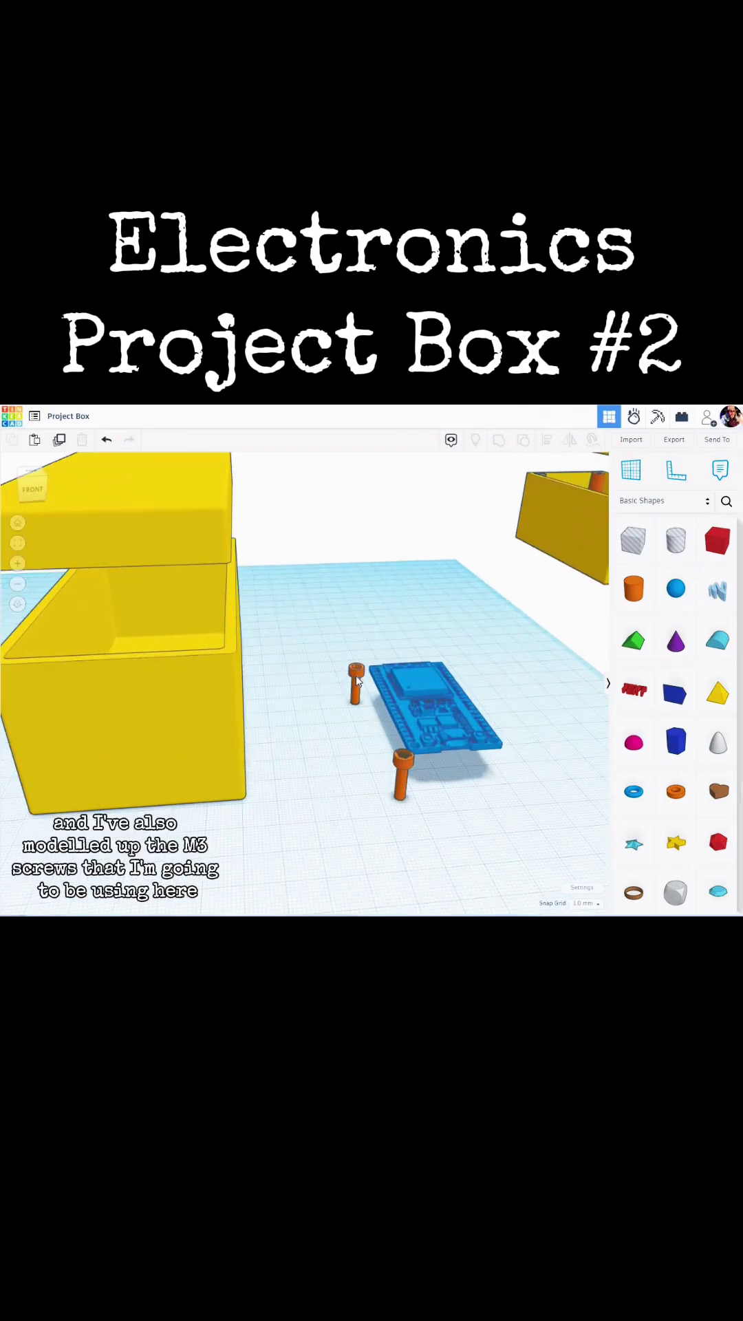
pyautogui.click(403, 788)
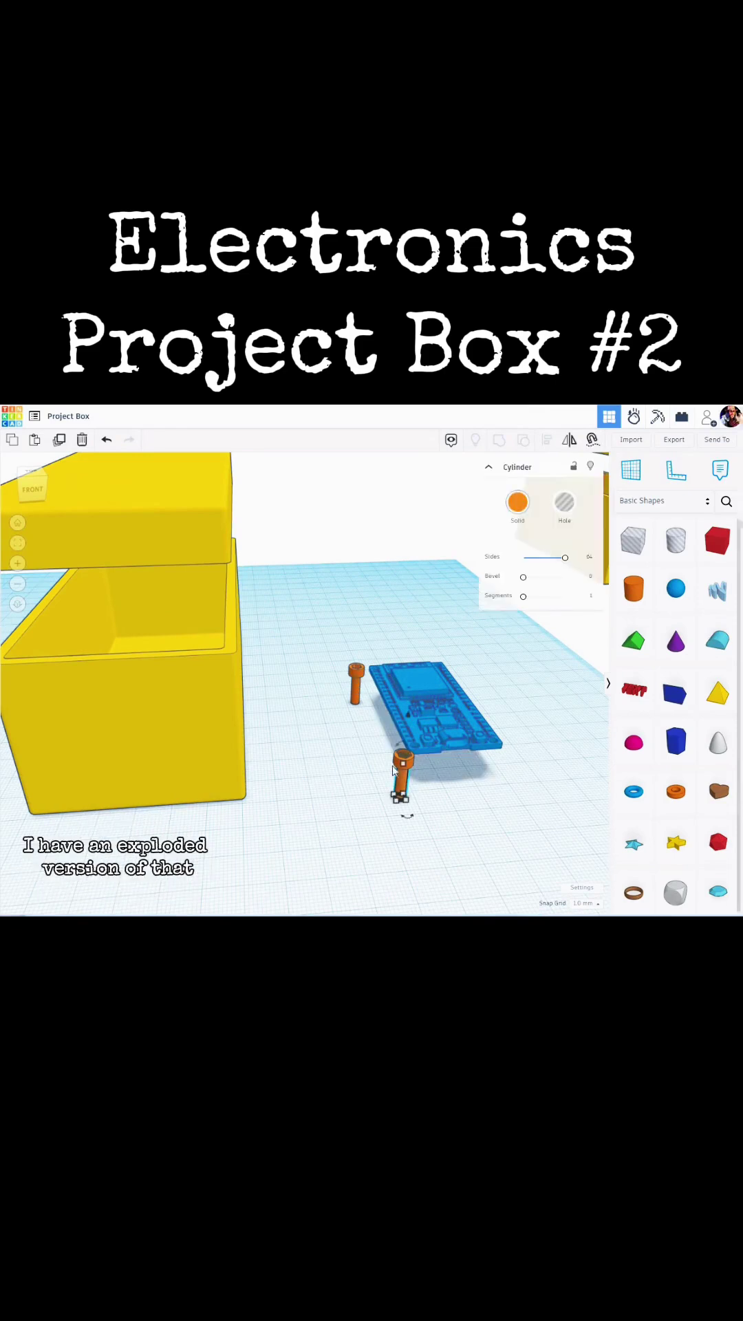
pyautogui.moveTo(399, 808); pyautogui.dragTo(313, 762, button='right')
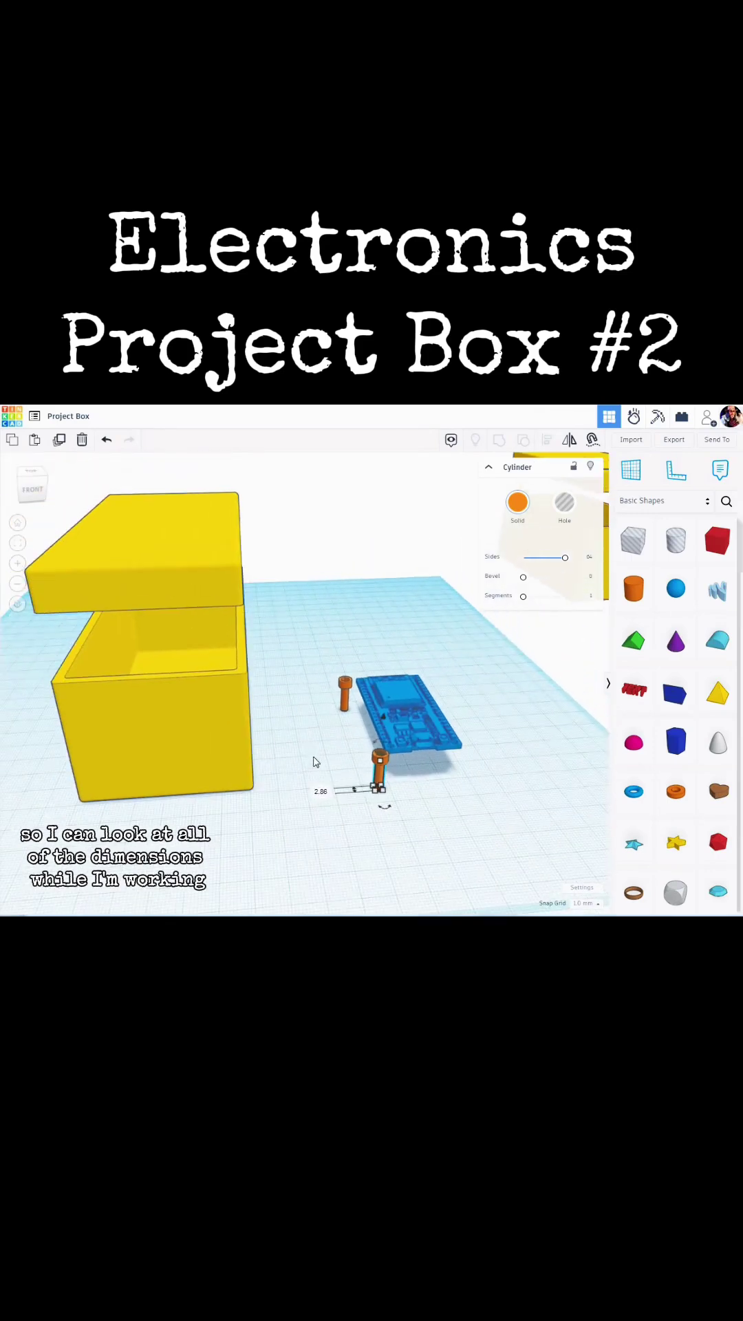
pyautogui.moveTo(380, 771); pyautogui.dragTo(308, 725, button='right')
pyautogui.scroll(4, 249, 718)
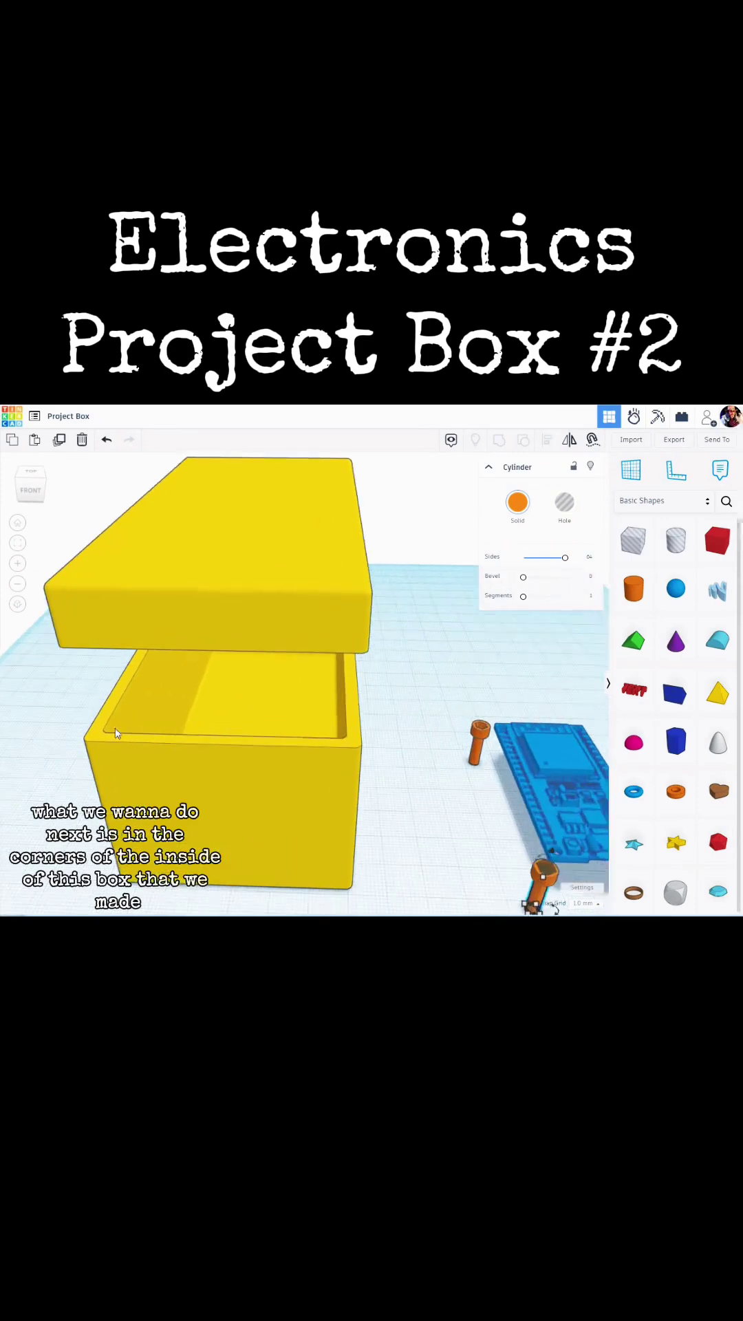
pyautogui.moveTo(287, 687); pyautogui.dragTo(303, 714, button='right')
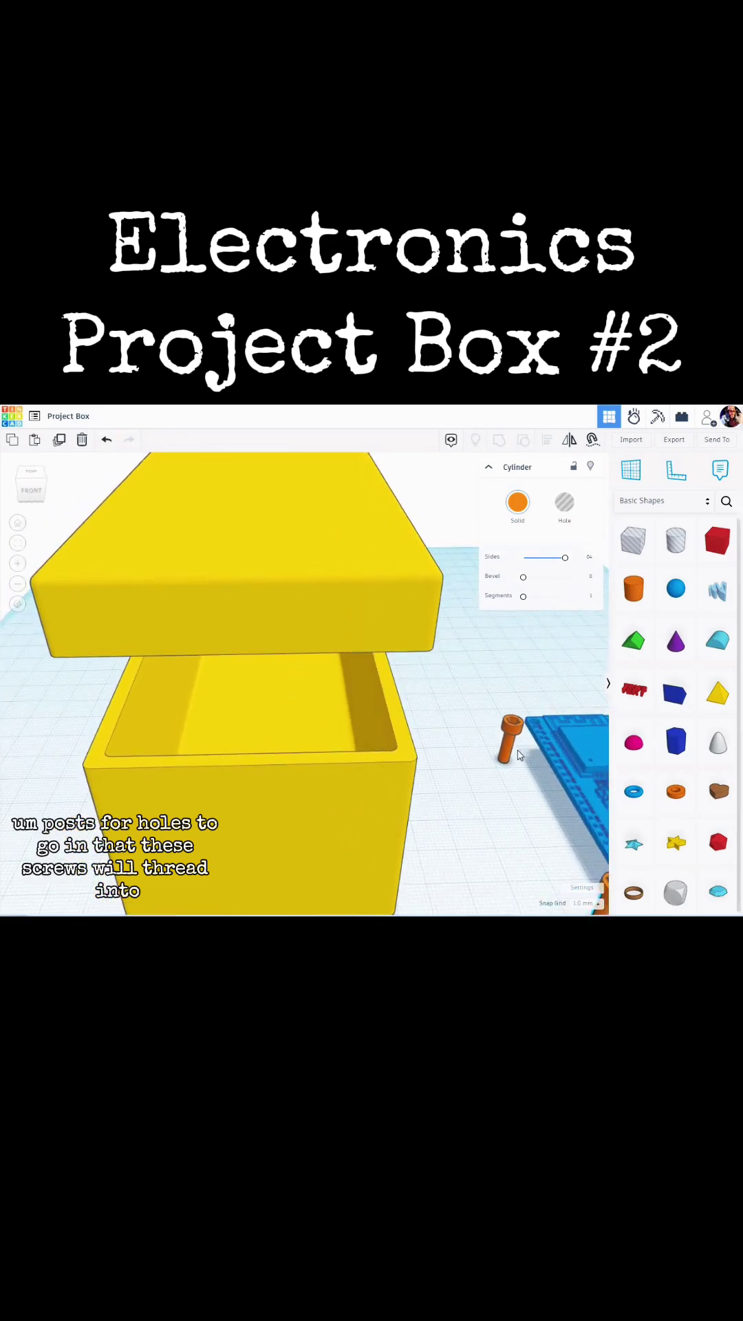
pyautogui.scroll(-6, 472, 779)
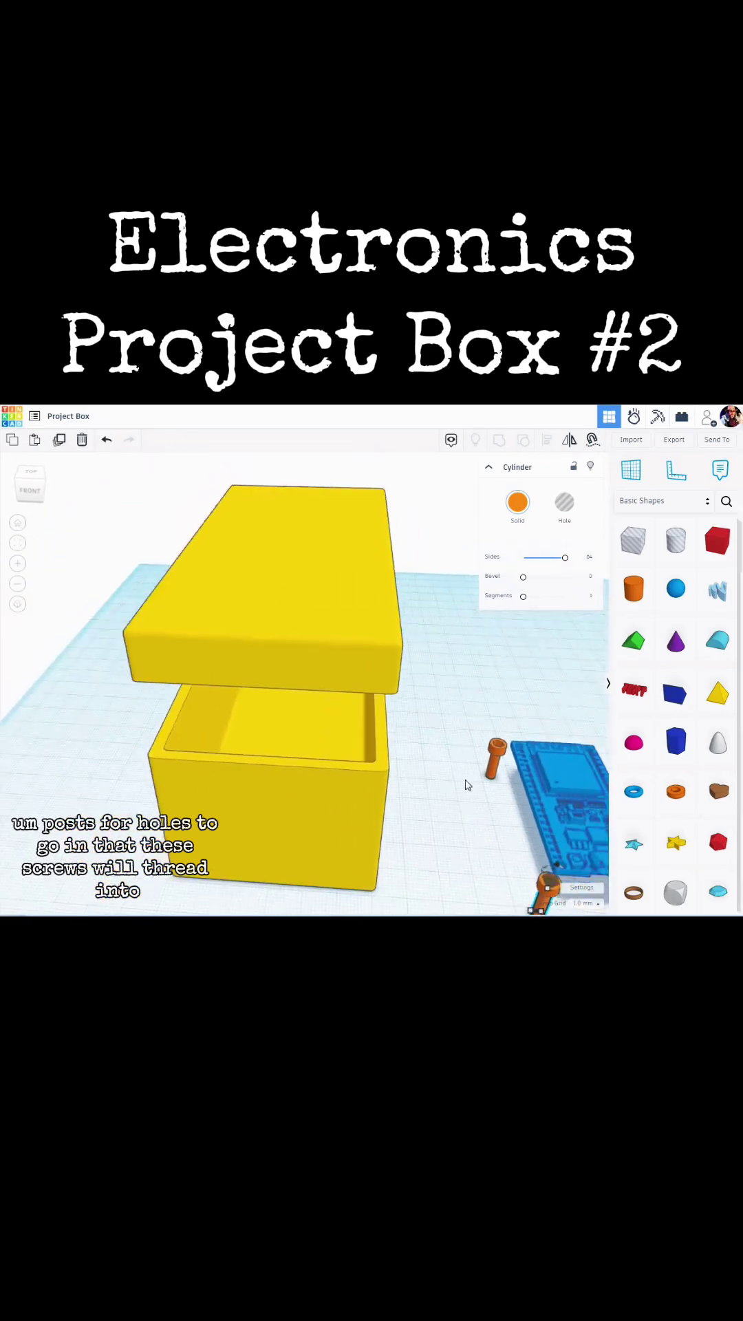
pyautogui.keyDown('shift'); pyautogui.moveTo(455, 817); pyautogui.dragTo(372, 782, button='right'); pyautogui.keyUp('shift')
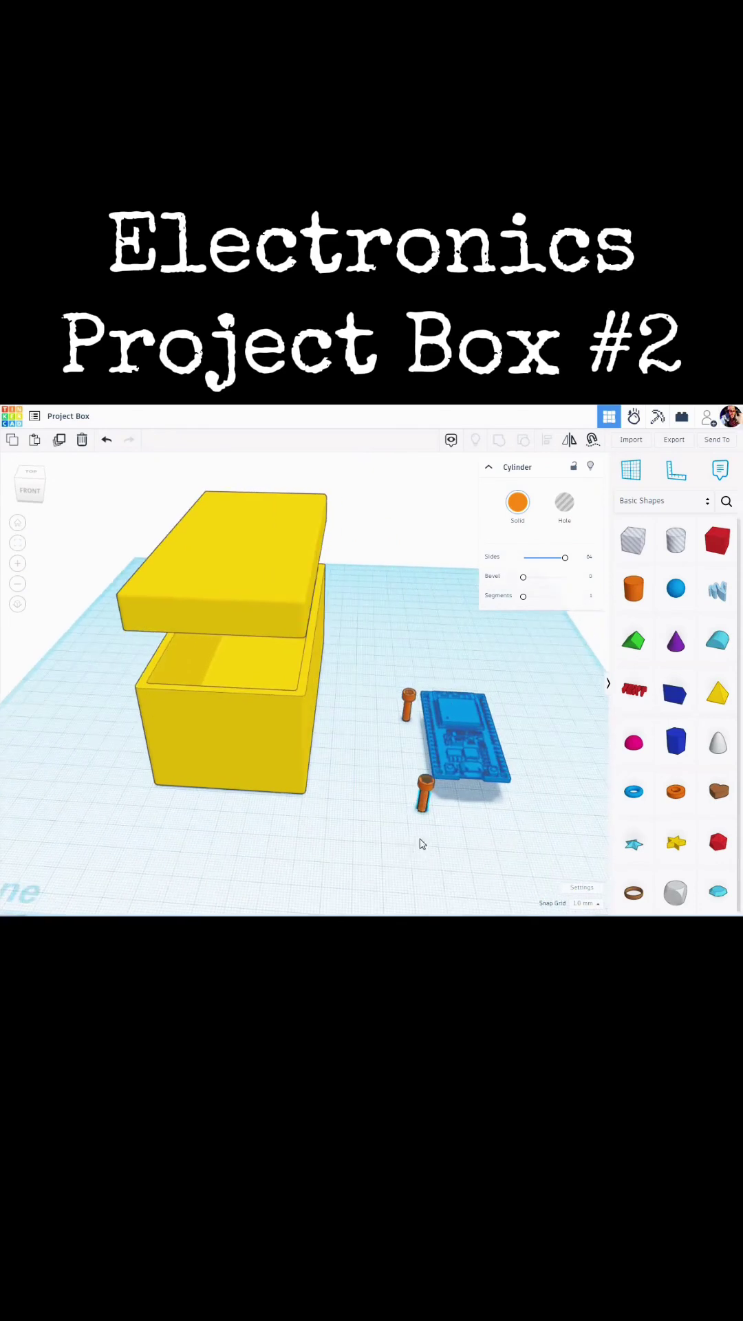
# - Check the diameter of the front screw's threaded shaft
pyautogui.click(354, 838)
pyautogui.scroll(2, 429, 821)
pyautogui.scroll(5, 427, 822)
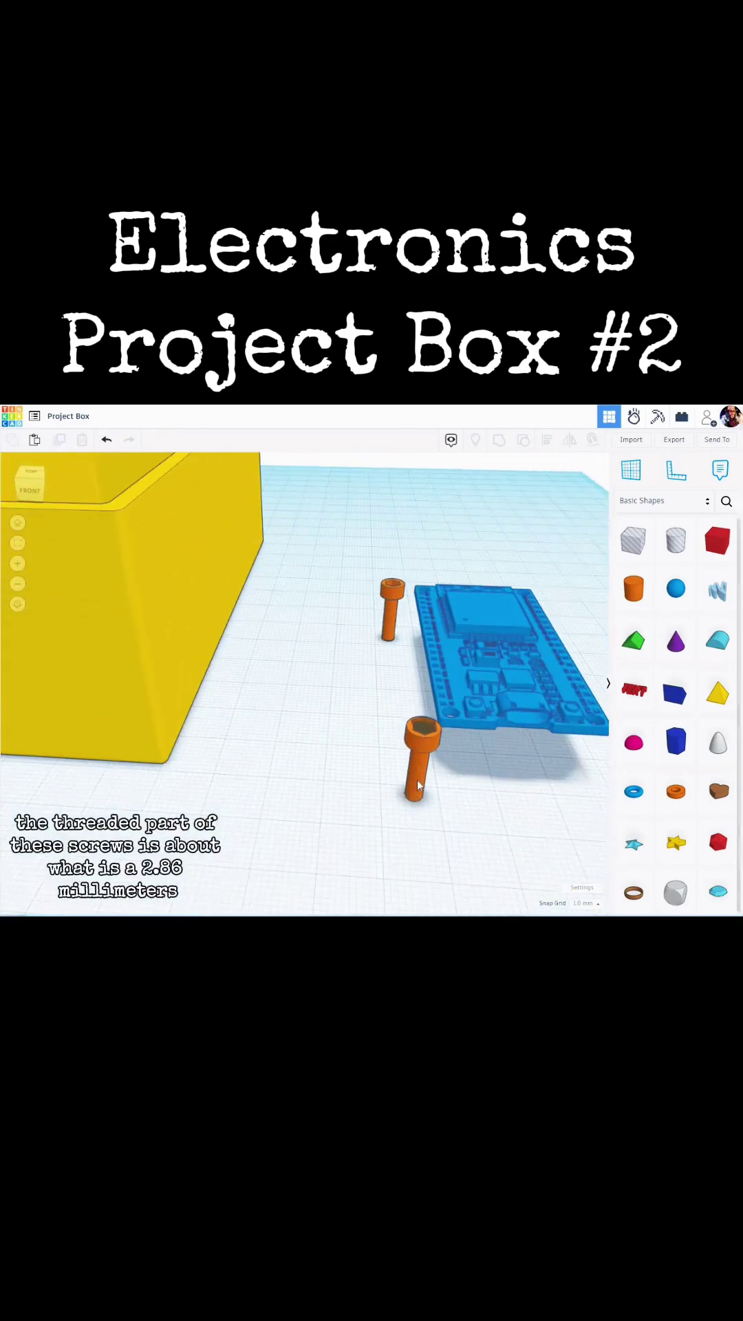
pyautogui.click(411, 804)
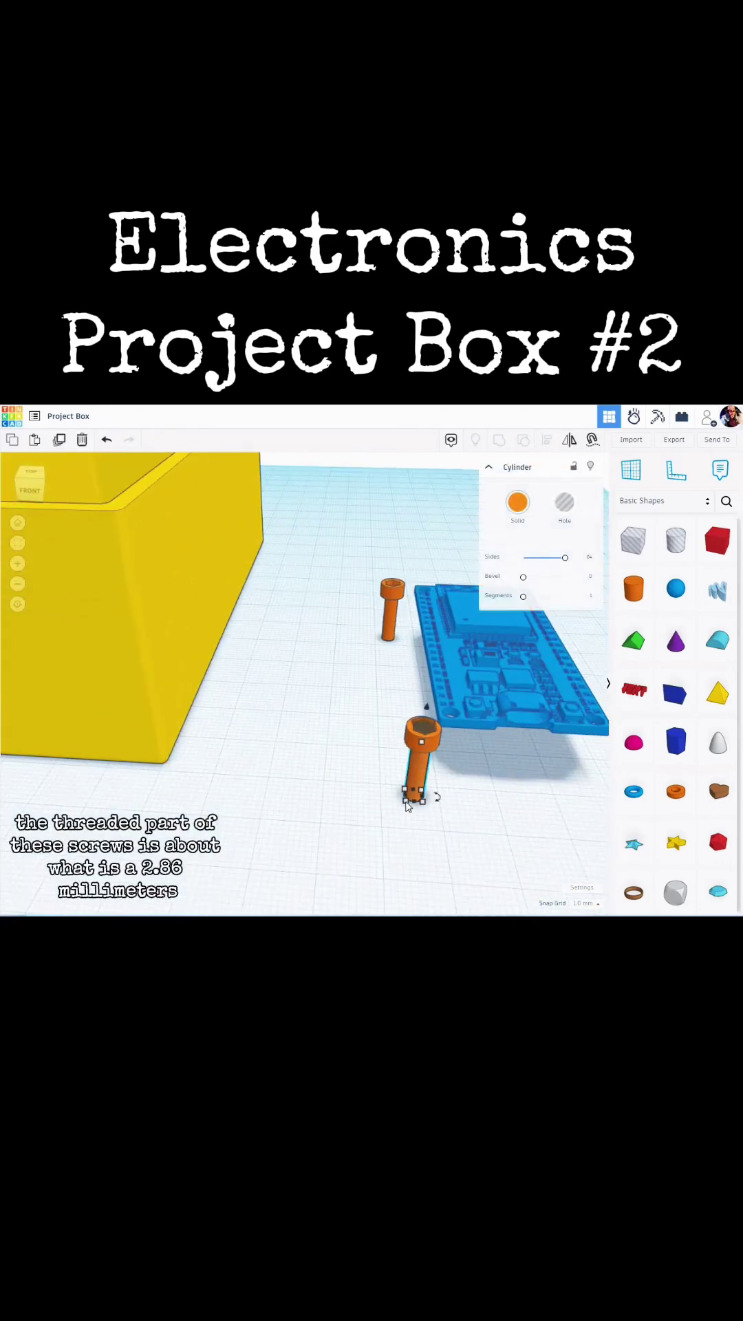
pyautogui.moveTo(408, 807)
pyautogui.click(315, 823)
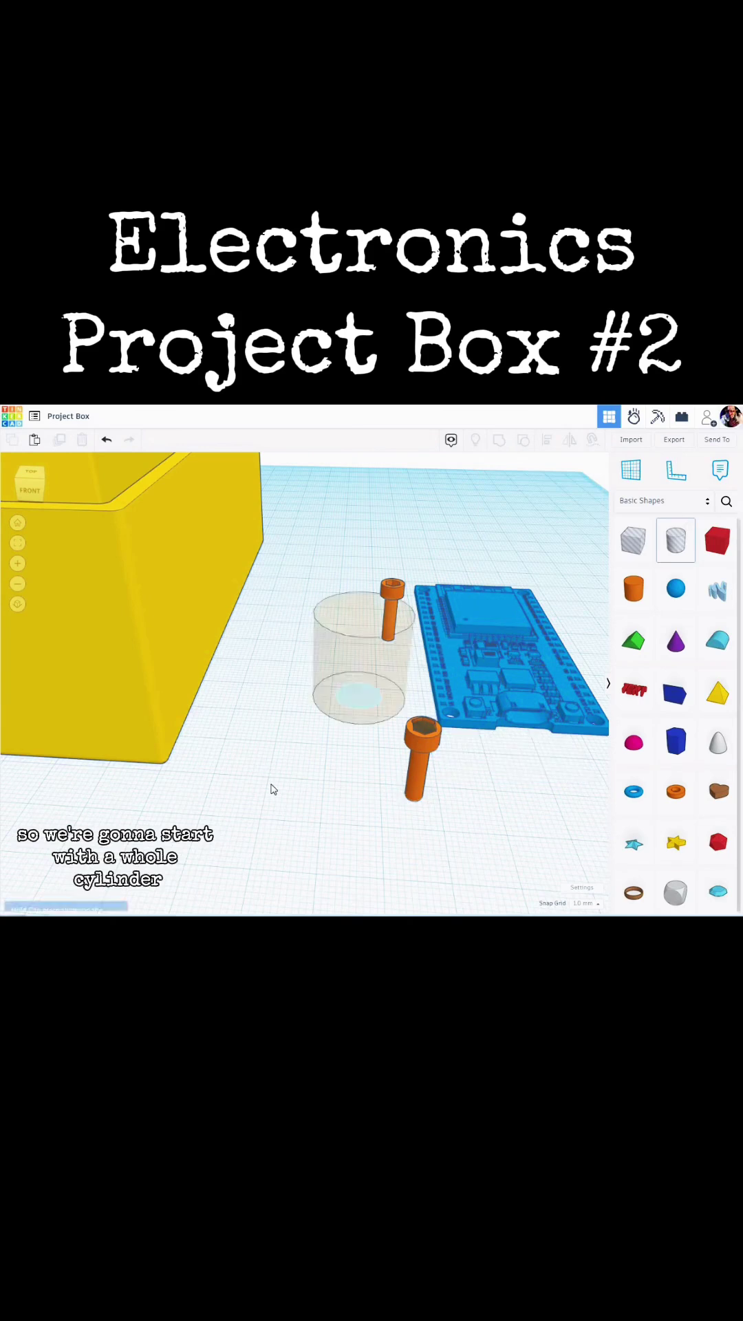
# - Place a hole cylinder on the workplane beside the front screw and set its sides to 64
pyautogui.click(303, 863)
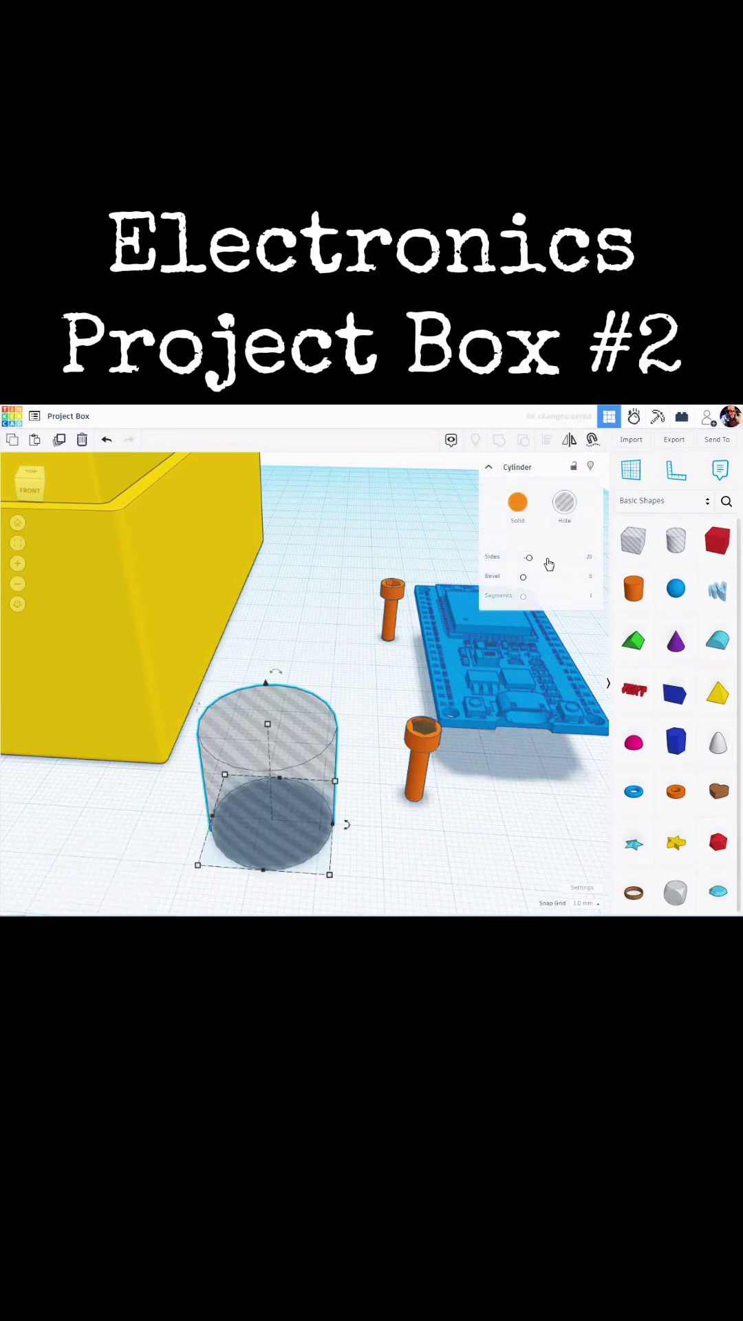
pyautogui.moveTo(587, 557); pyautogui.dragTo(589, 557)
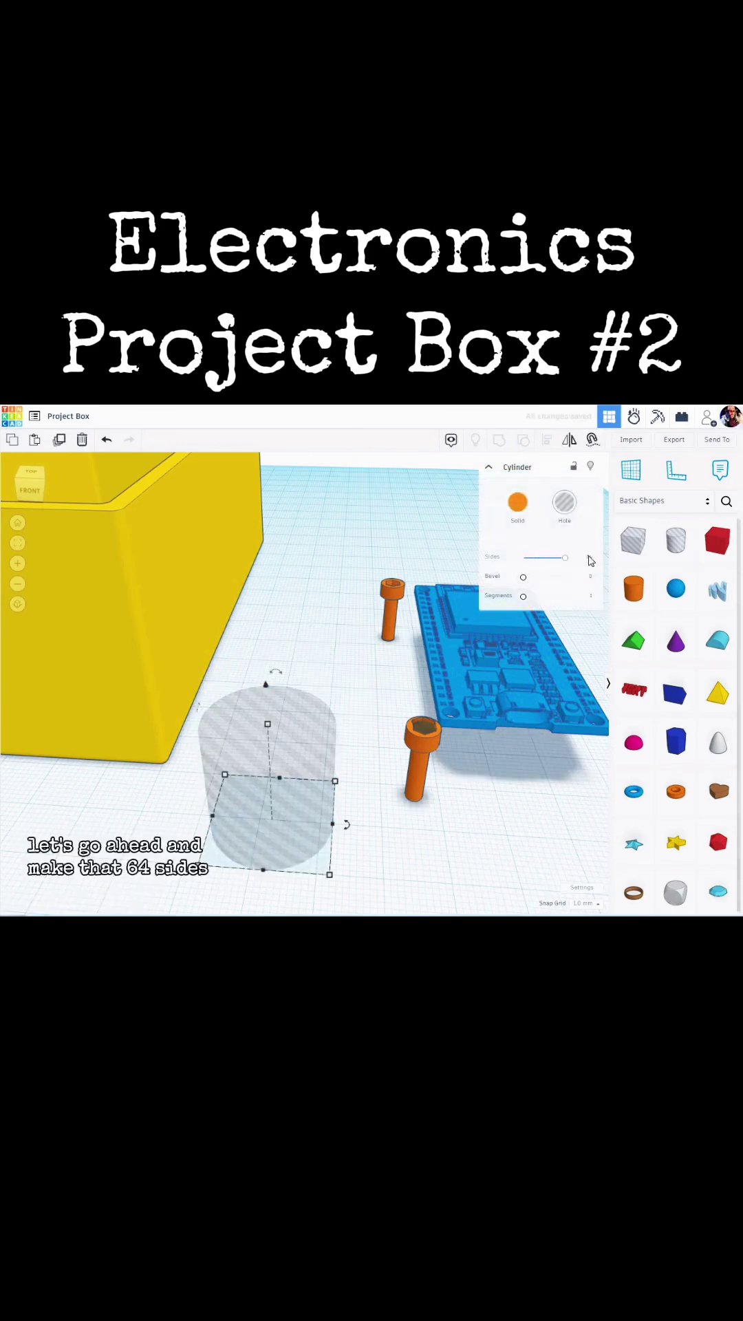
# - Scale the hole cylinder proportionally to a diameter of 2.9 mm
pyautogui.moveTo(199, 866)
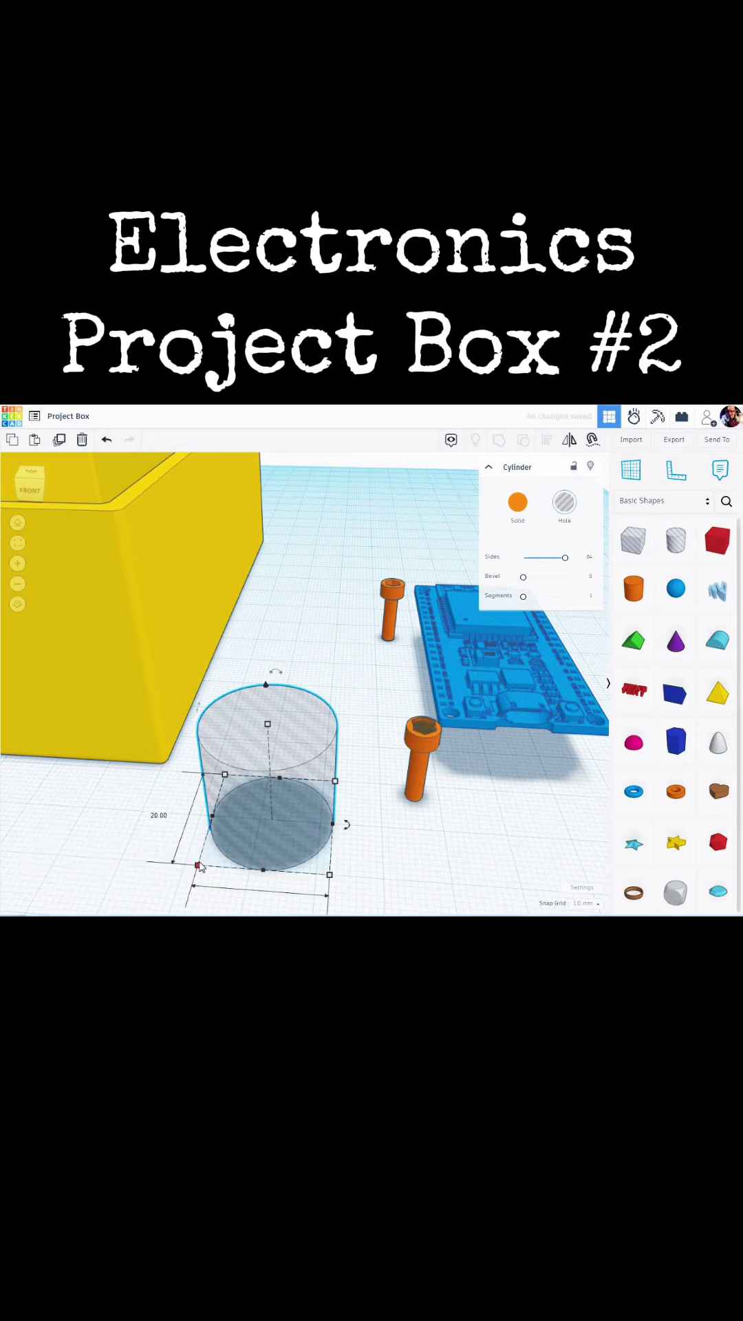
pyautogui.scroll(-3, 196, 863)
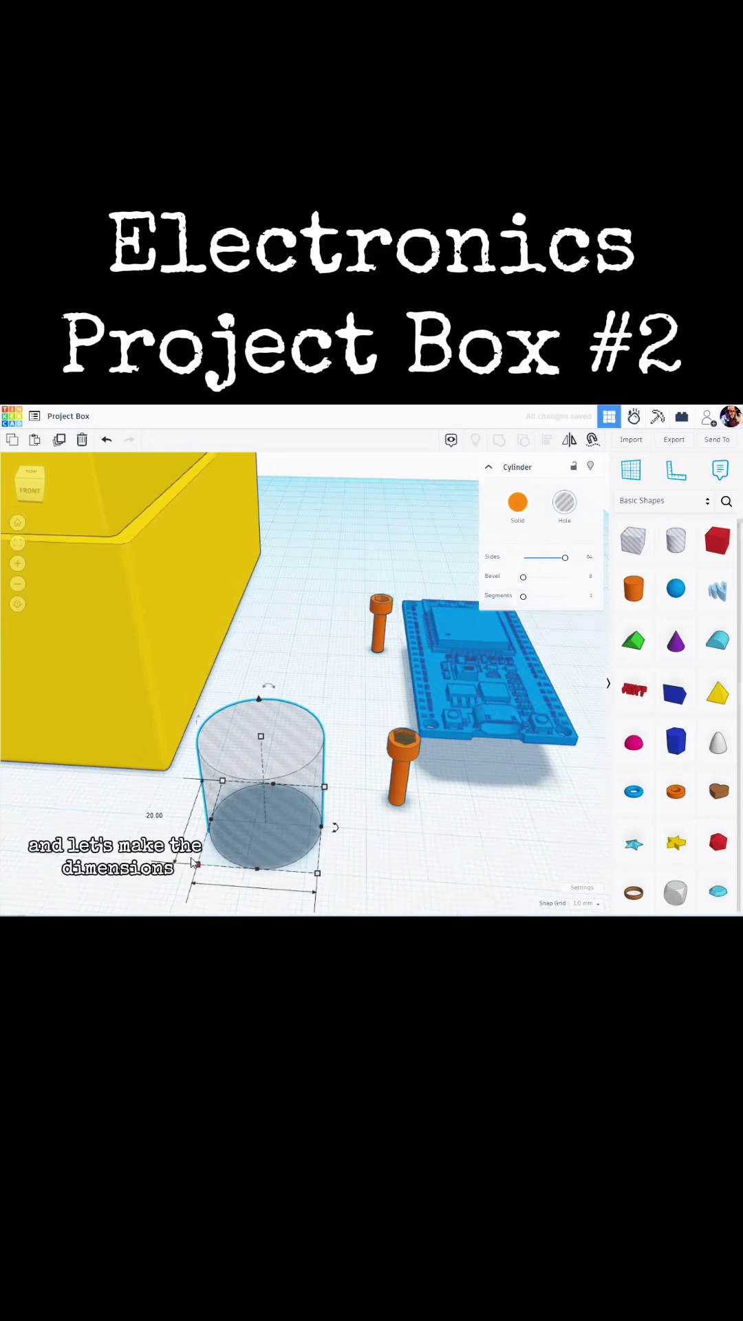
pyautogui.click(171, 873)
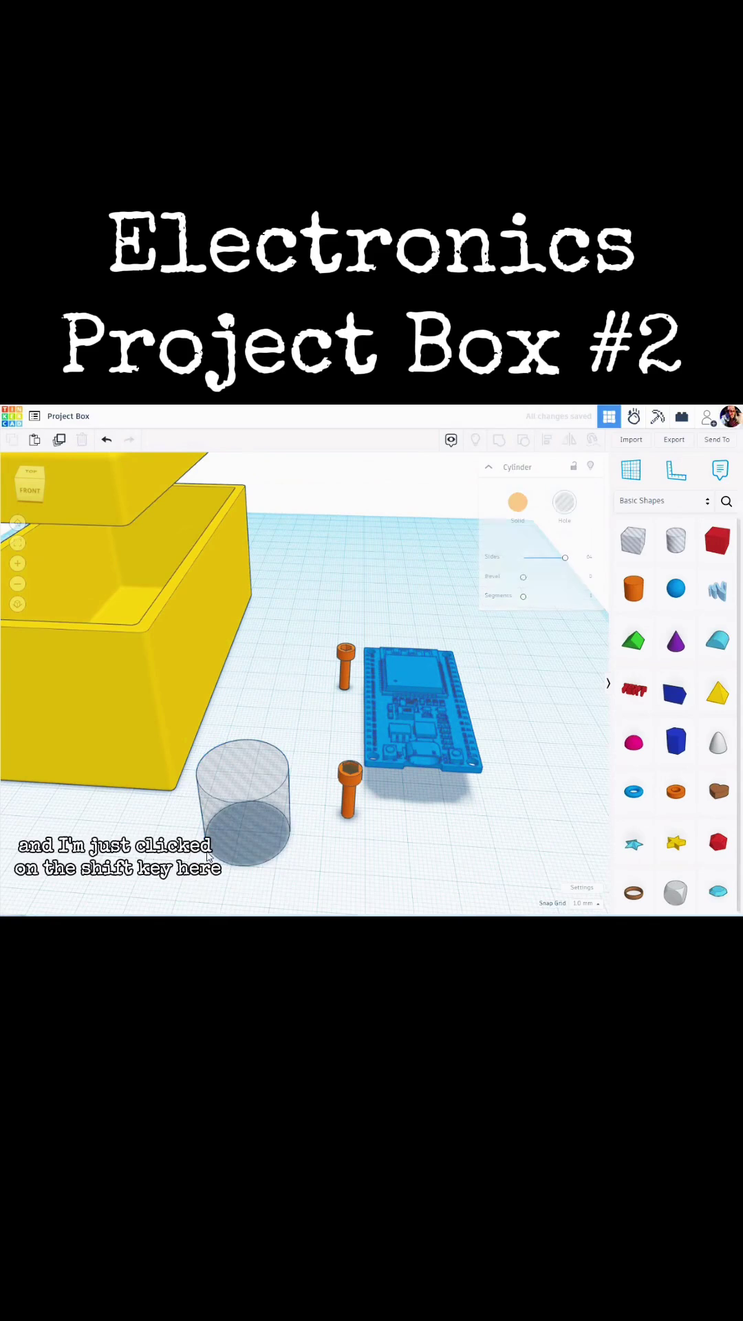
pyautogui.click(225, 836)
pyautogui.click(197, 863)
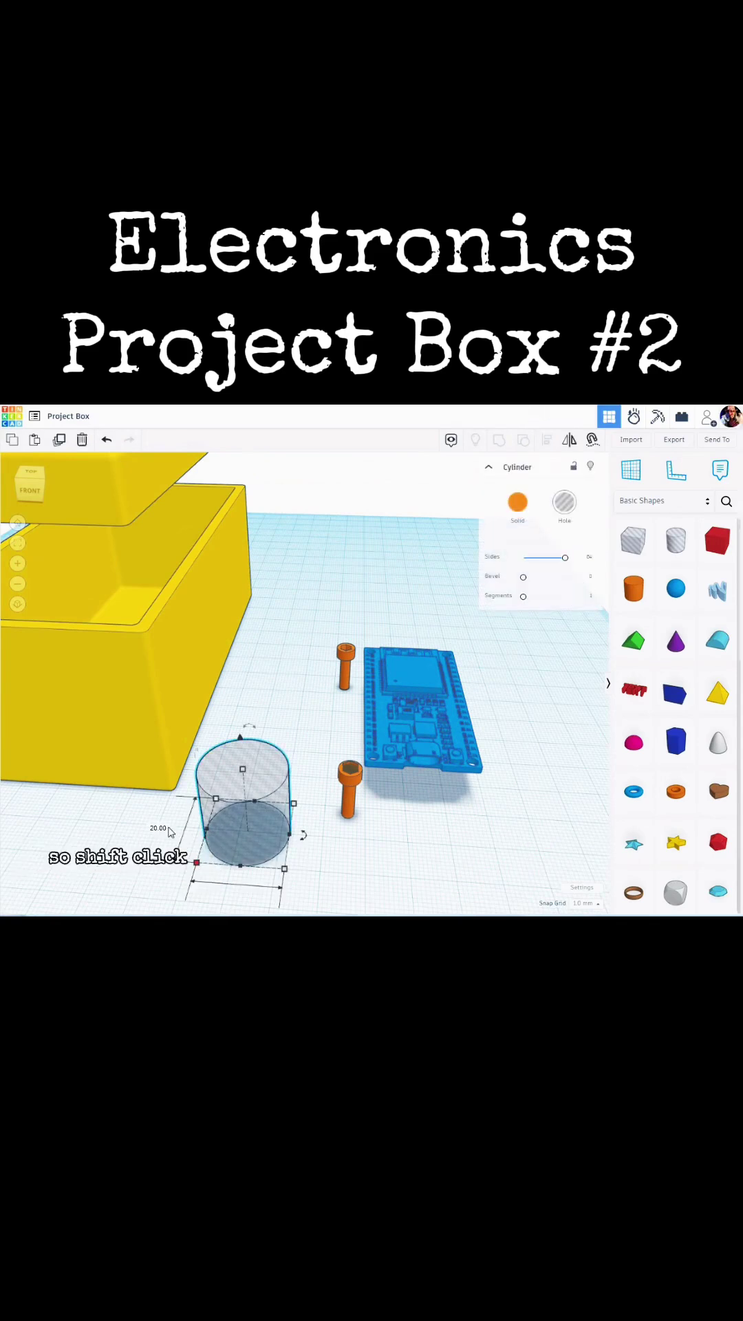
pyautogui.click(150, 823)
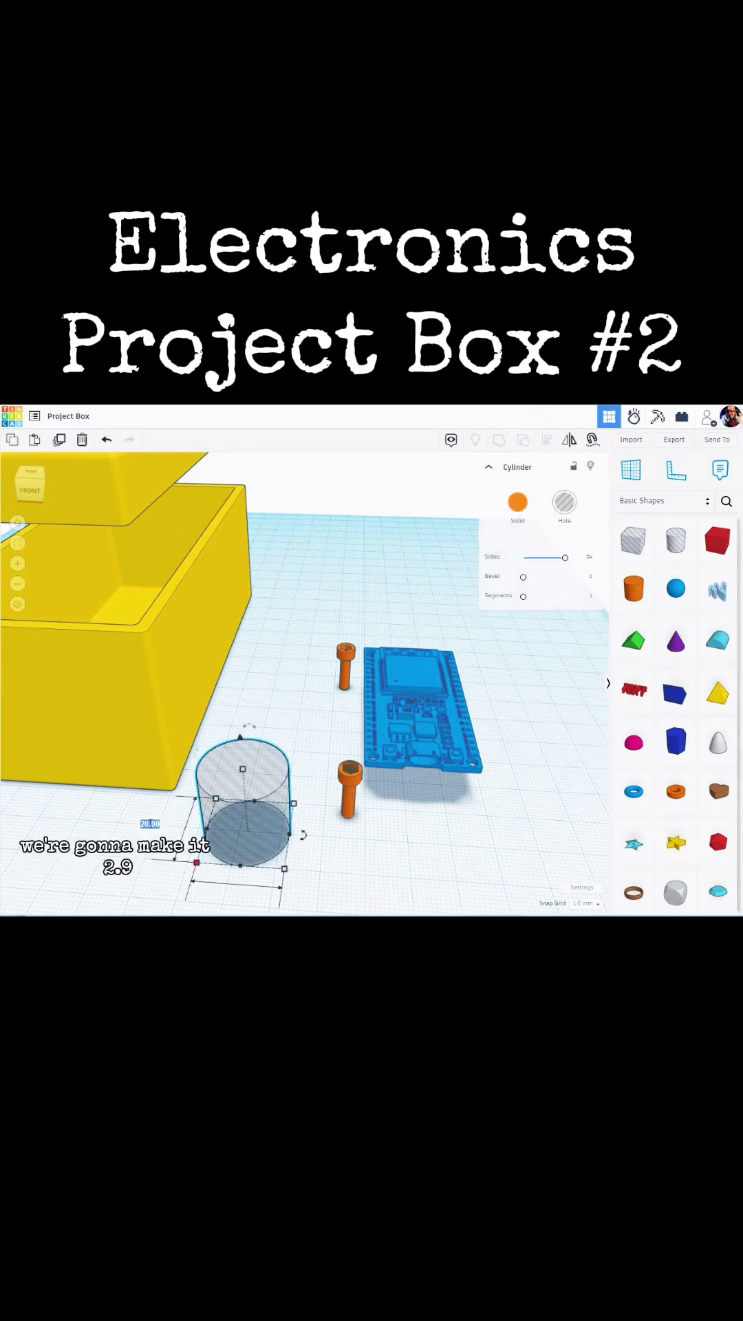
pyautogui.write('2.9')
pyautogui.press('Return')
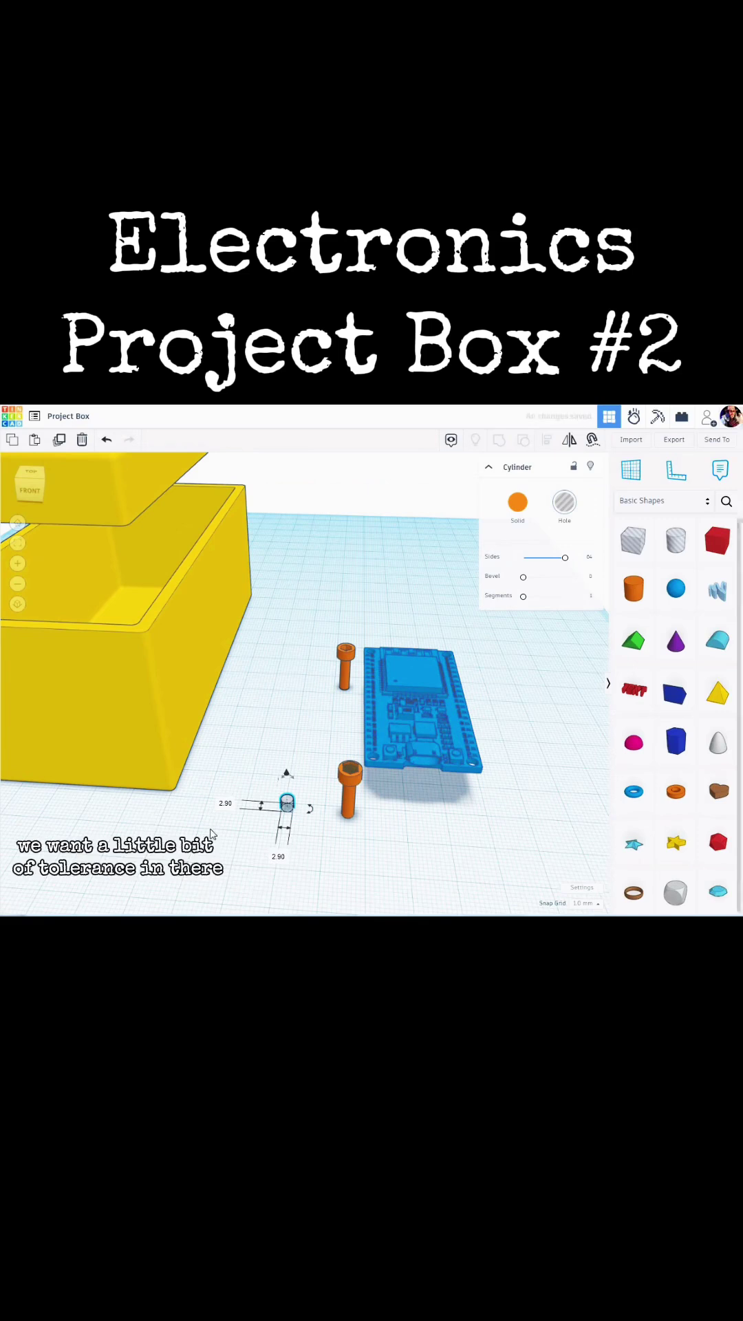
# - Stretch the 2.9 mm hole cylinder to a height of 50 mm
pyautogui.moveTo(221, 835); pyautogui.dragTo(271, 821, button='right')
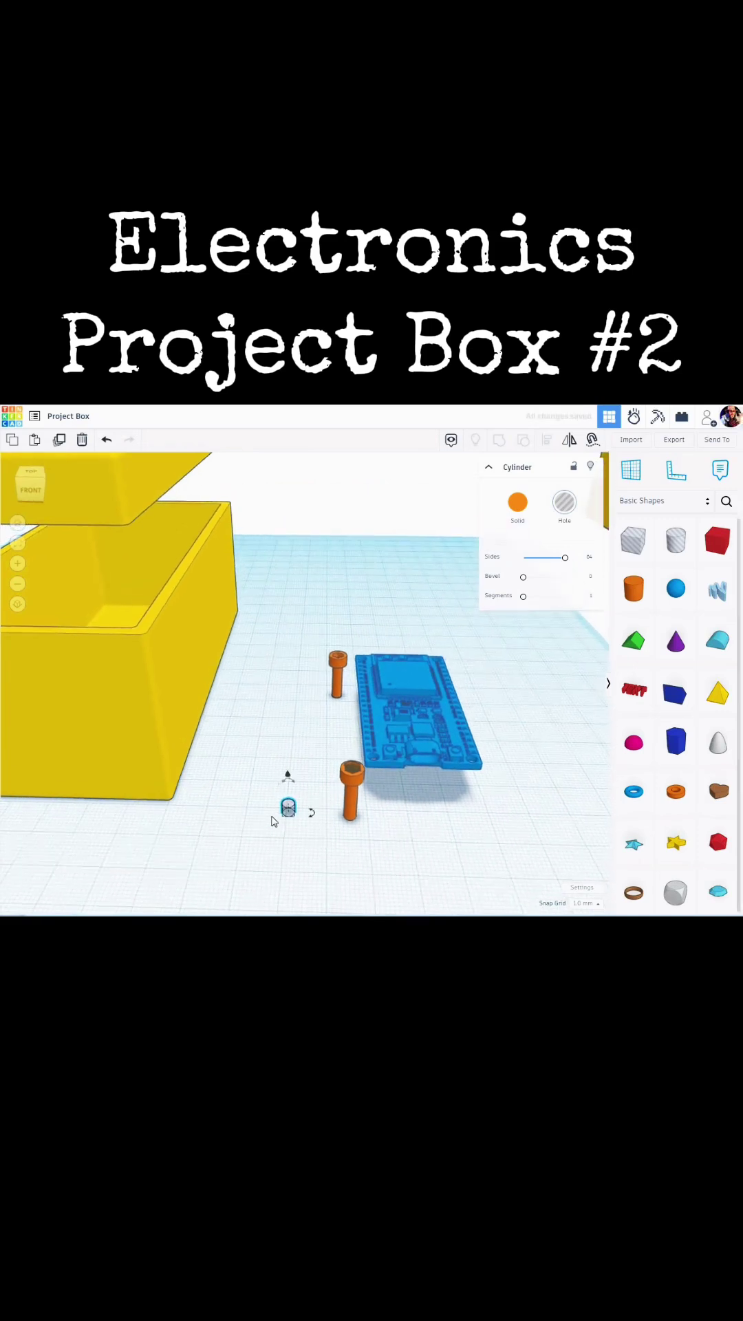
pyautogui.scroll(3, 272, 821)
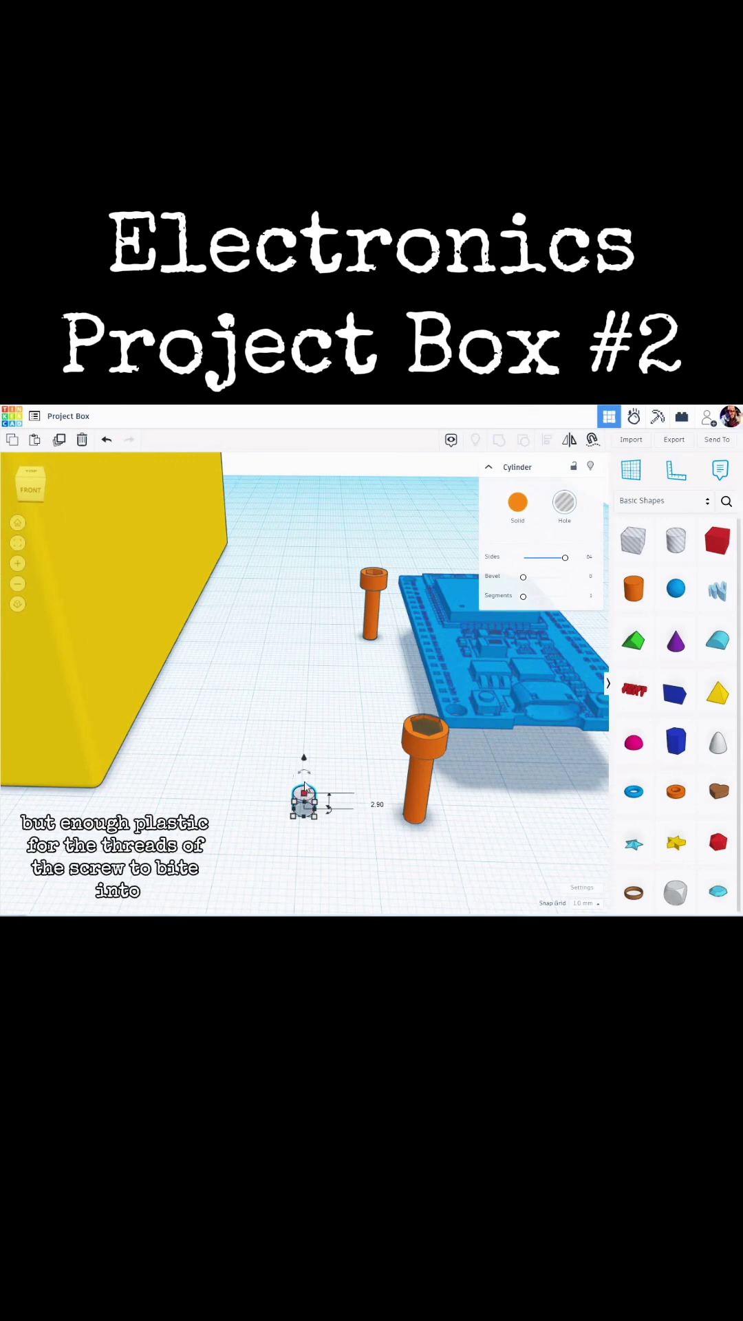
pyautogui.moveTo(306, 786); pyautogui.dragTo(303, 413)
pyautogui.scroll(-5, 303, 826)
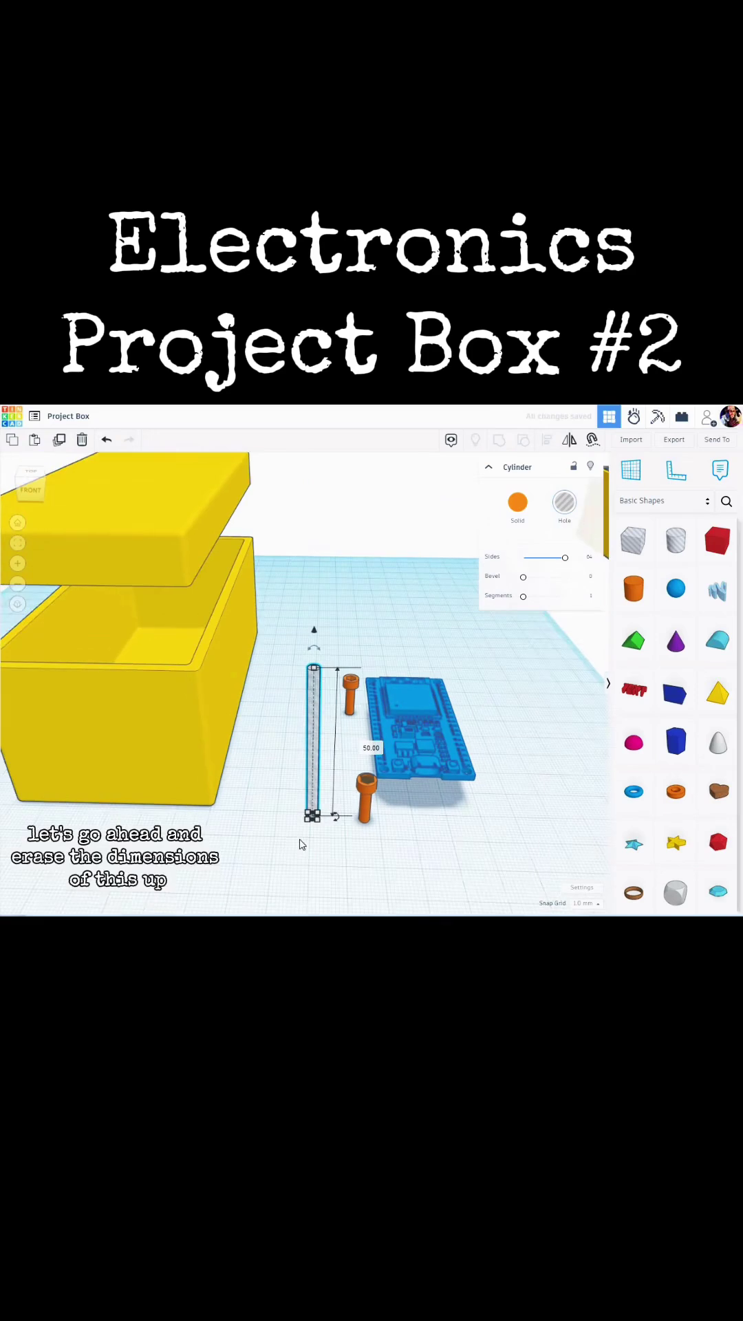
# - Add a solid cylinder beside the hole cylinder, with 64 sides, and scale it to 9 mm in diameter
pyautogui.moveTo(298, 846); pyautogui.dragTo(300, 878, button='right')
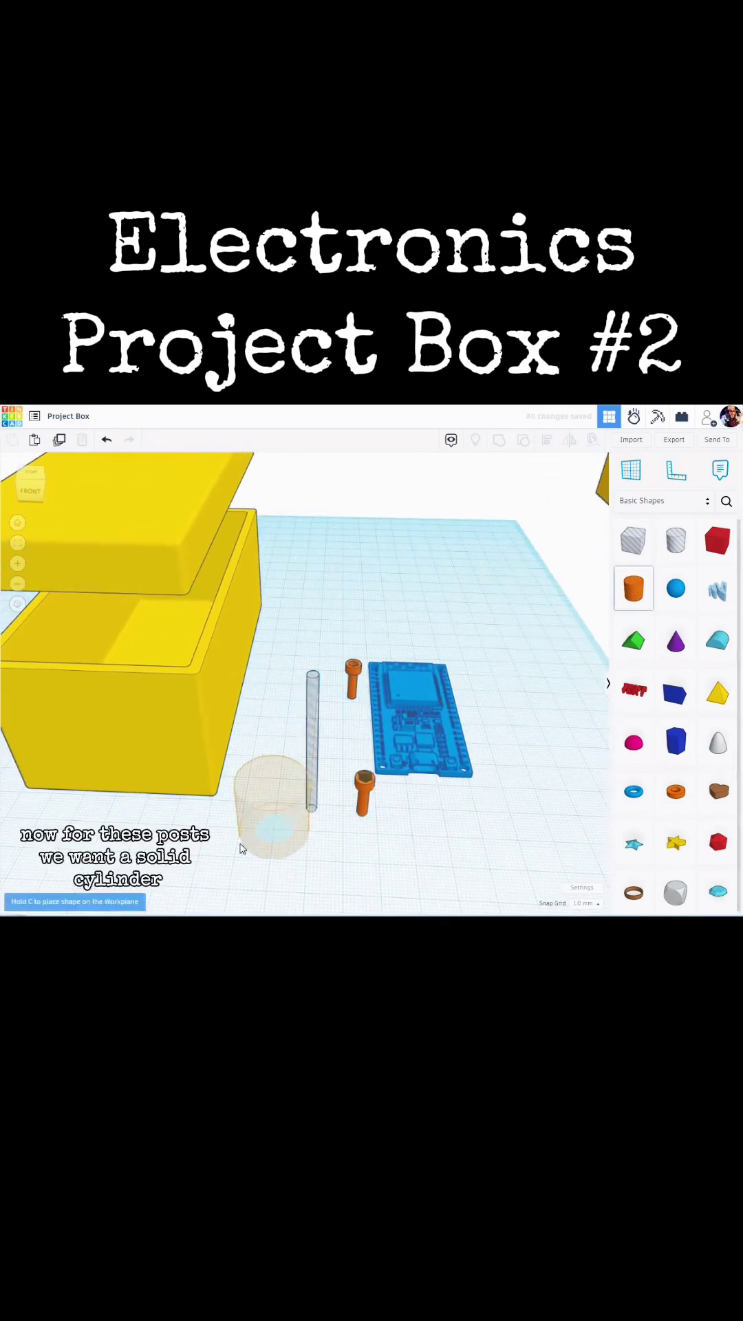
pyautogui.click(237, 826)
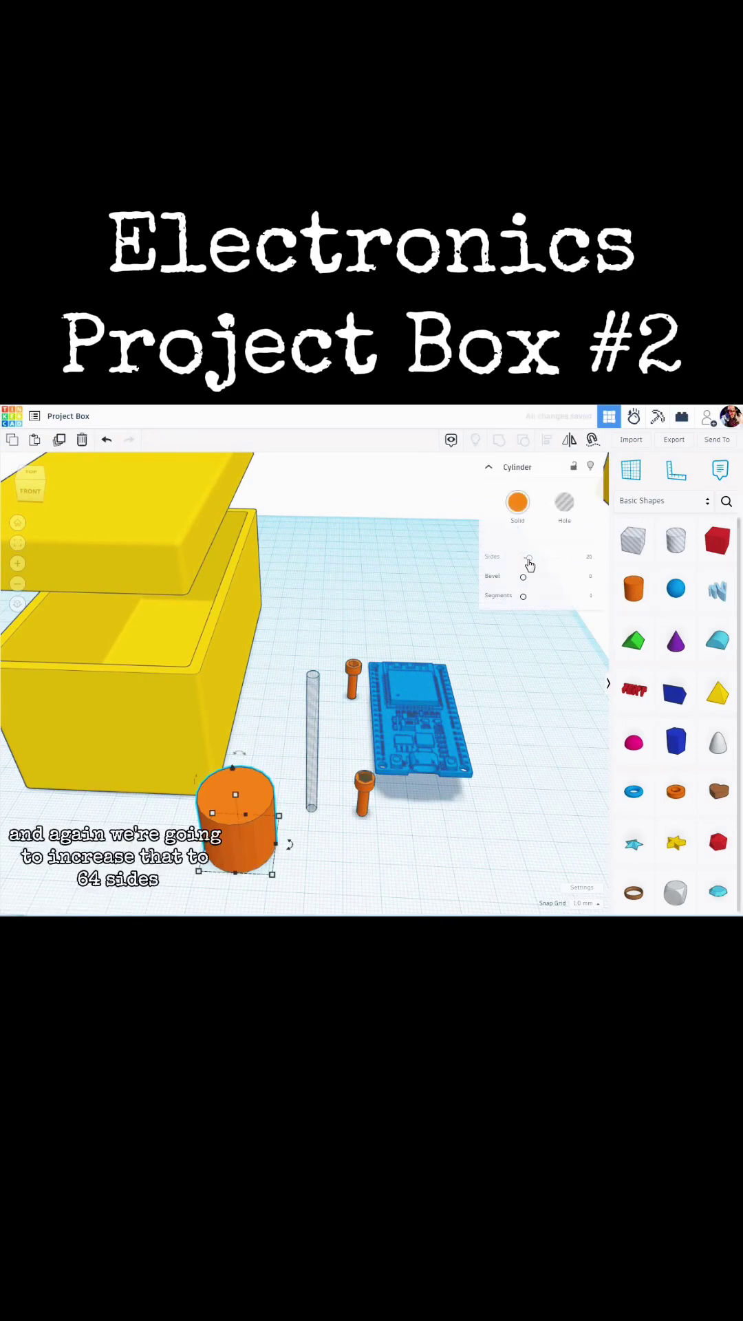
pyautogui.moveTo(532, 559); pyautogui.dragTo(590, 559)
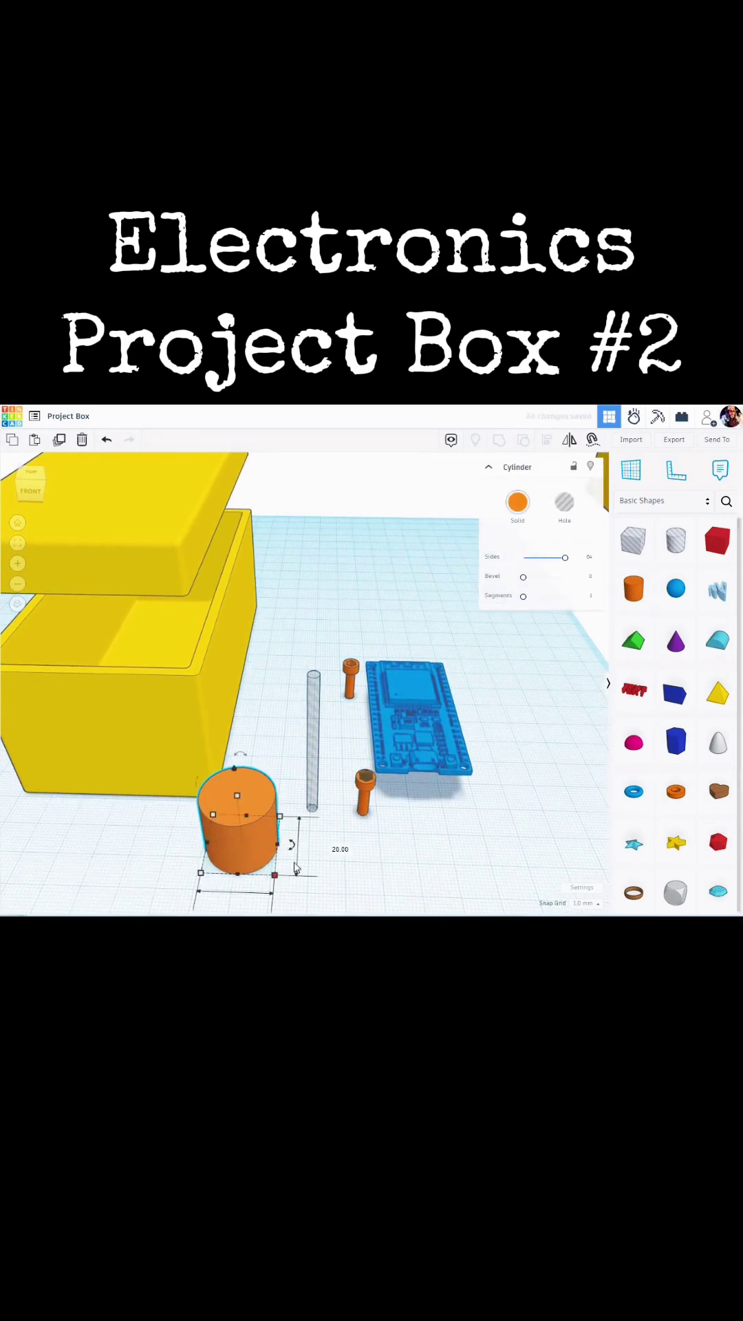
pyautogui.click(238, 825)
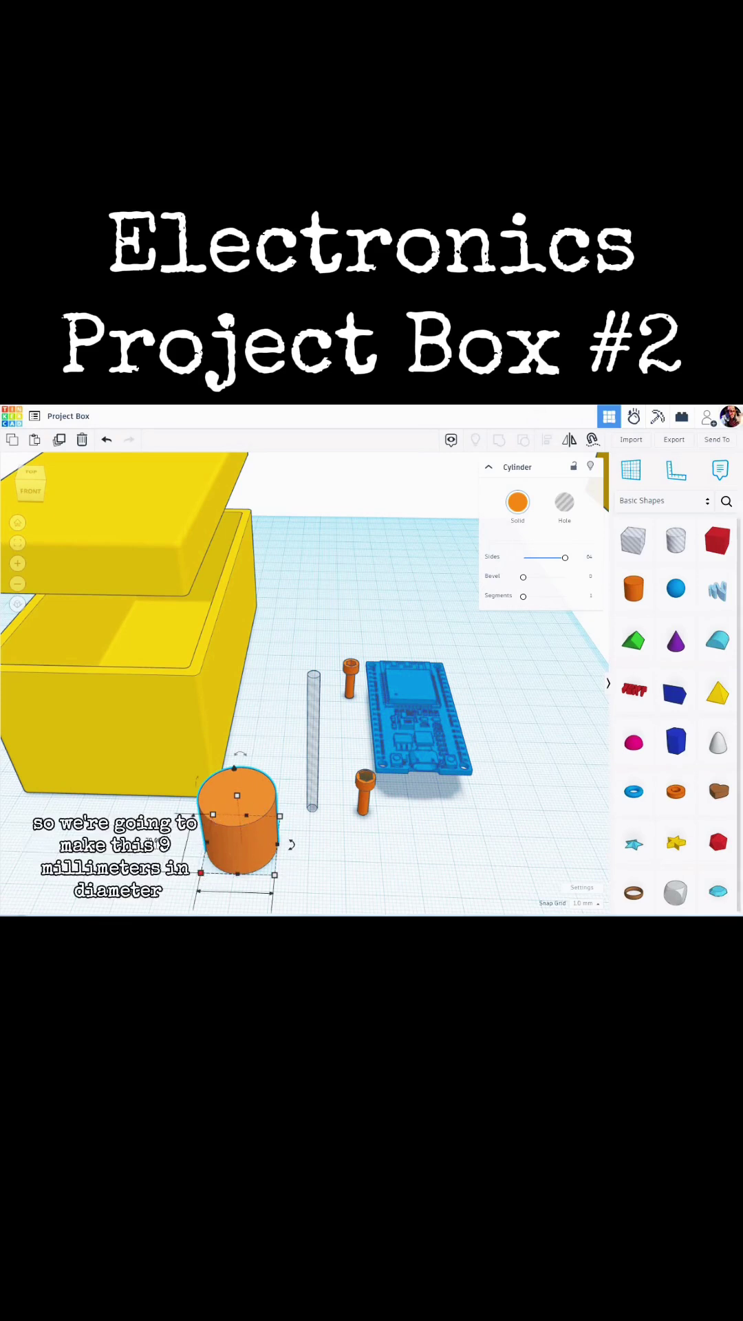
pyautogui.moveTo(200, 873); pyautogui.dragTo(246, 841)
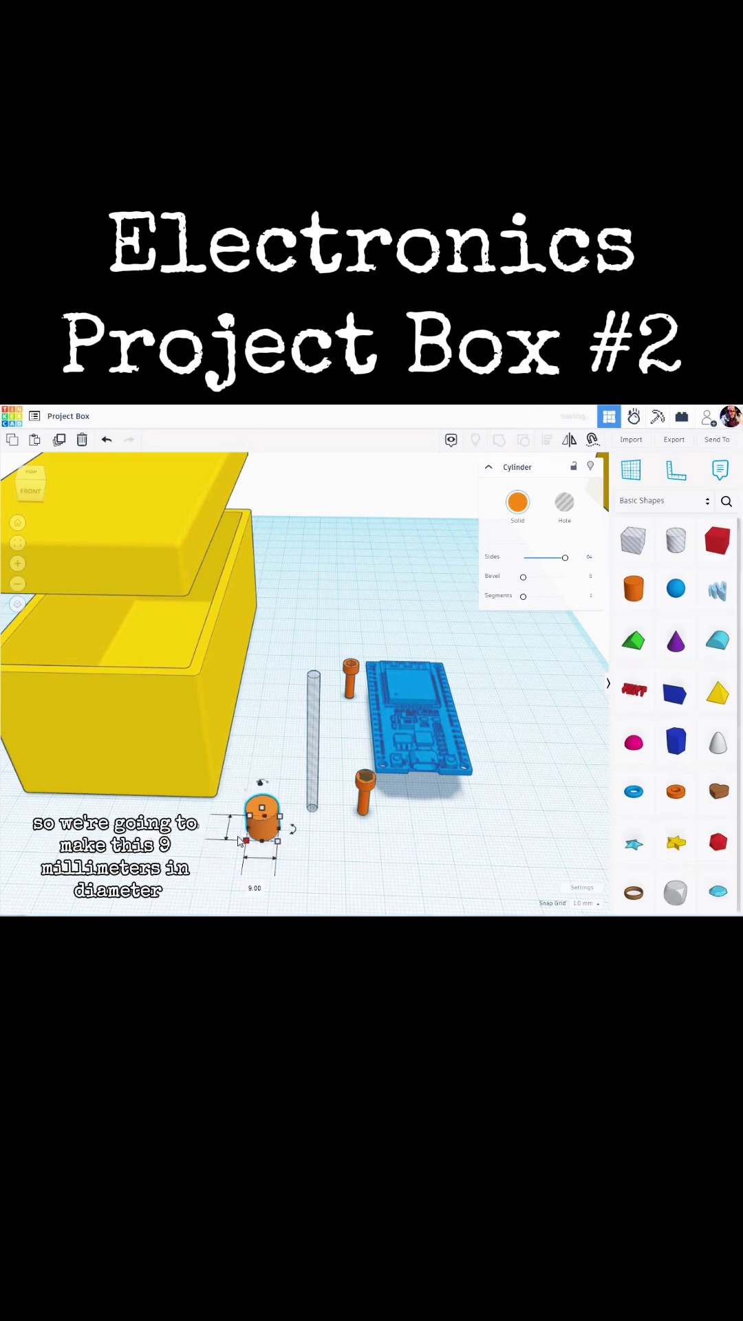
# - Move the hole cylinder onto the 9 mm solid cylinder and center-align the two in both horizontal directions
pyautogui.moveTo(234, 850); pyautogui.dragTo(234, 840, button='right')
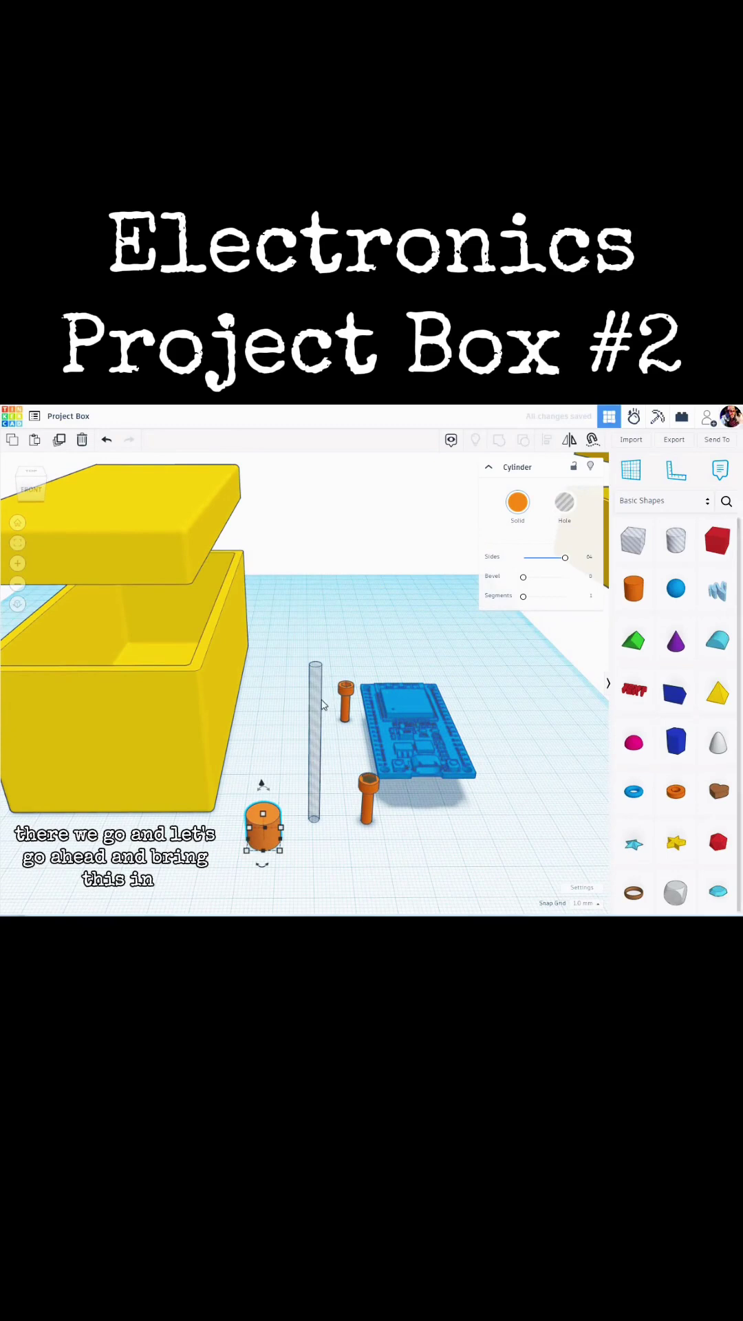
pyautogui.moveTo(313, 724); pyautogui.dragTo(276, 790)
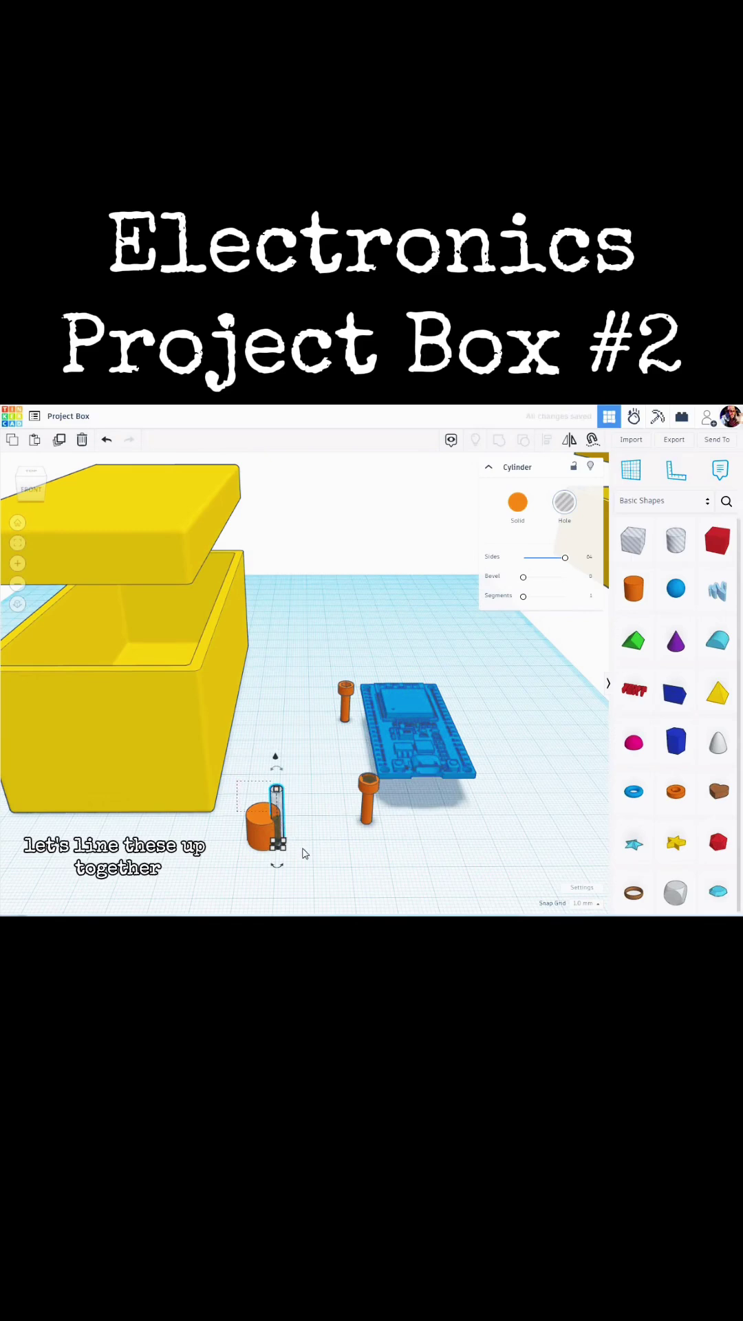
pyautogui.keyDown('shift'); pyautogui.click(262, 828); pyautogui.keyUp('shift')
pyautogui.click(548, 443)
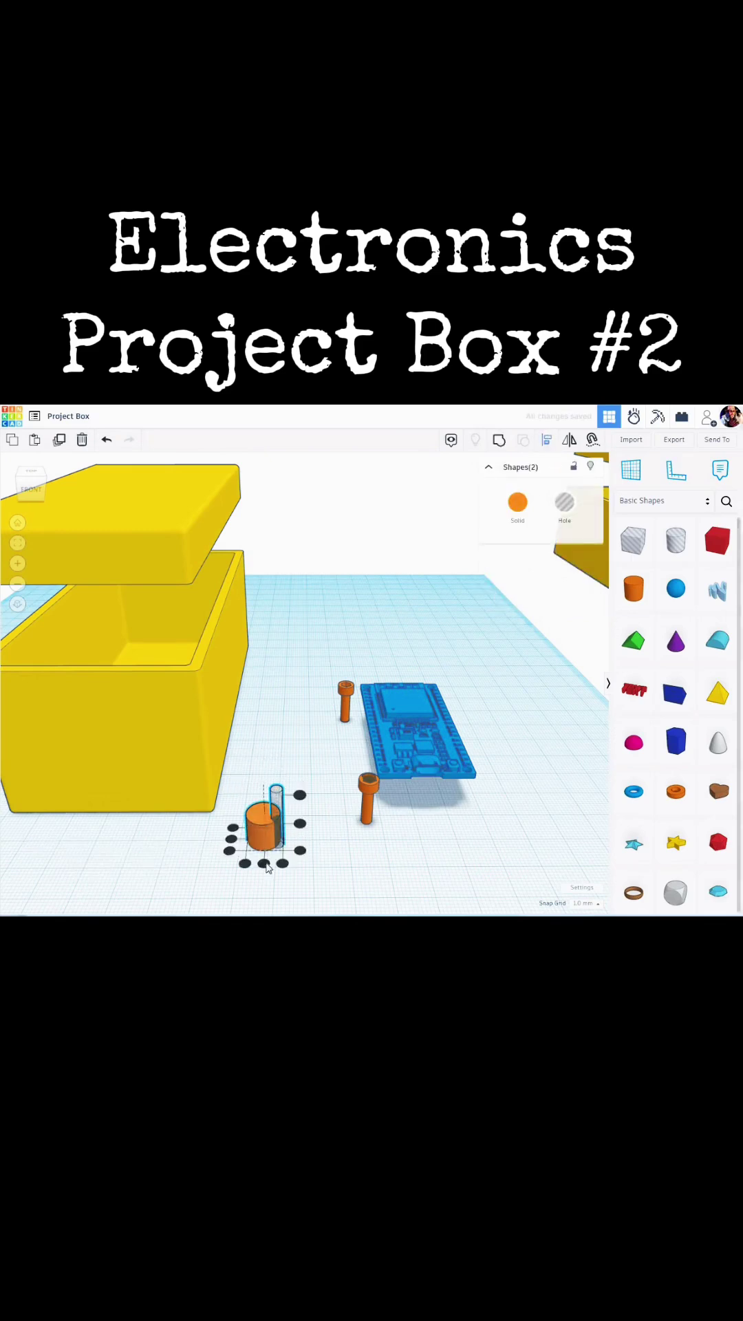
pyautogui.click(232, 838)
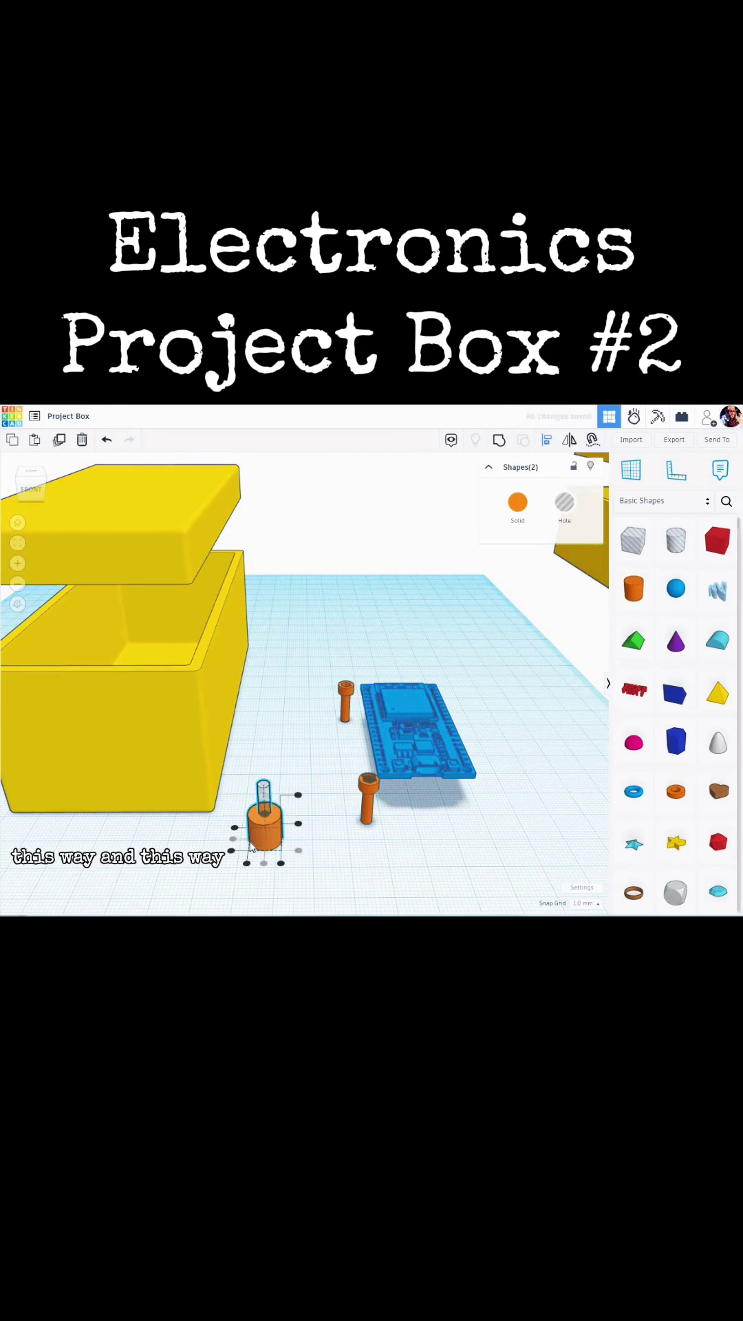
pyautogui.click(251, 849)
# - Group the solid and hole cylinders into a screw post and stretch the post taller
pyautogui.scroll(3, 251, 849)
pyautogui.moveTo(323, 778); pyautogui.dragTo(322, 740, button='right')
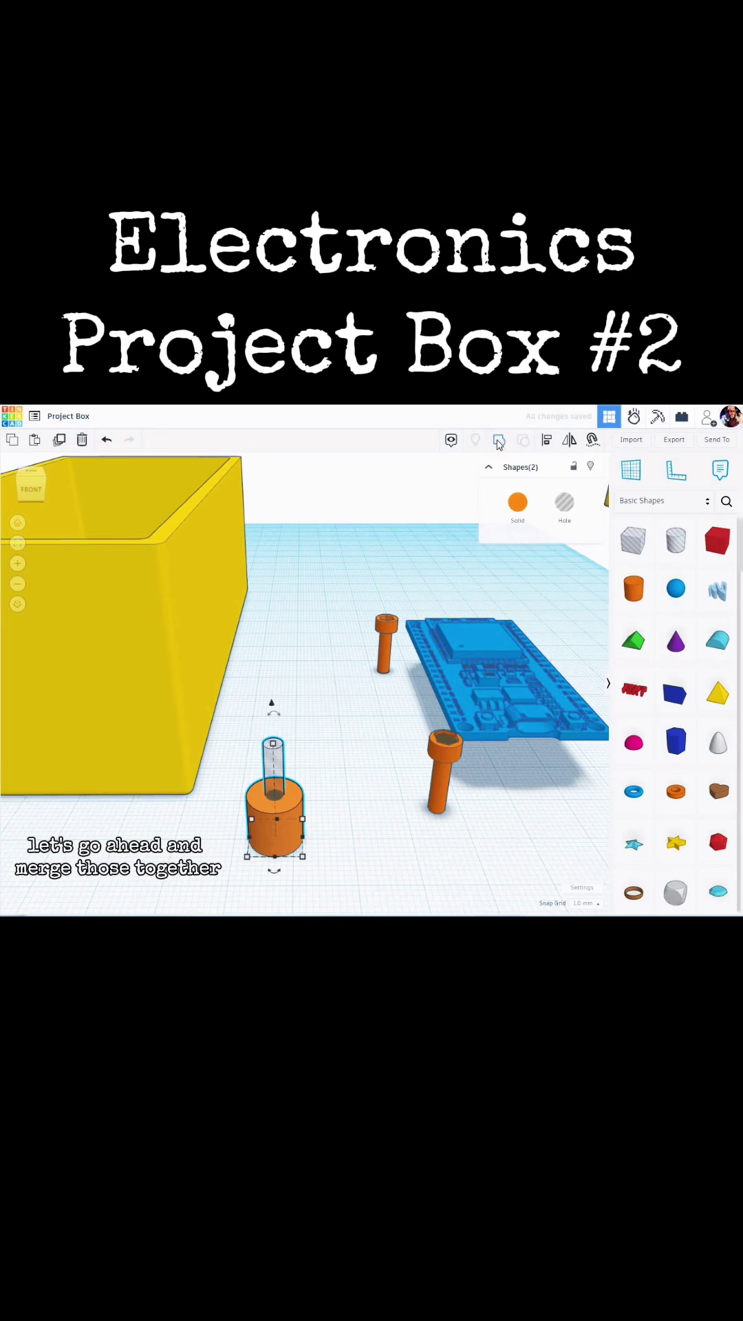
pyautogui.click(499, 444)
pyautogui.click(313, 806)
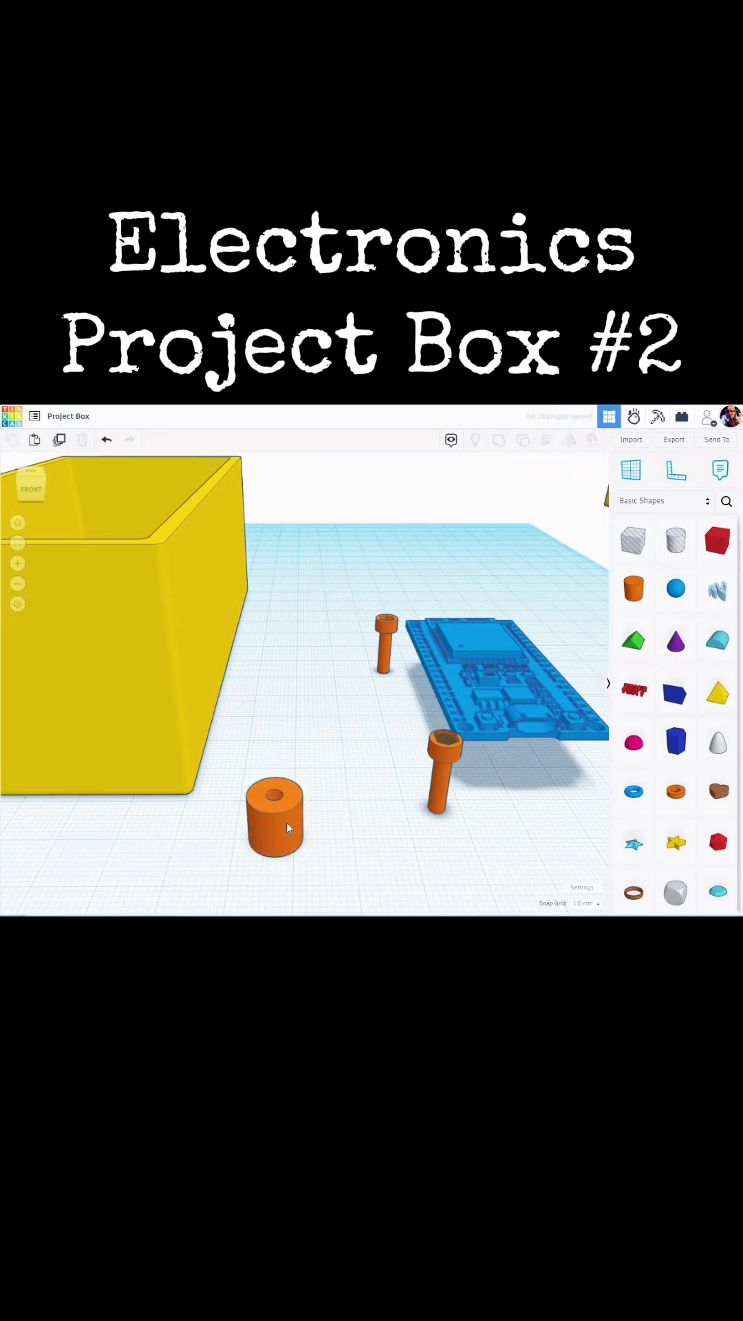
pyautogui.click(281, 800)
pyautogui.moveTo(279, 755); pyautogui.dragTo(351, 749)
# - Raise the box lid well above the box so the box interior is accessible
pyautogui.scroll(-2, 354, 755)
pyautogui.moveTo(354, 755); pyautogui.dragTo(214, 798, button='right')
pyautogui.moveTo(184, 810); pyautogui.dragTo(280, 820, button='middle')
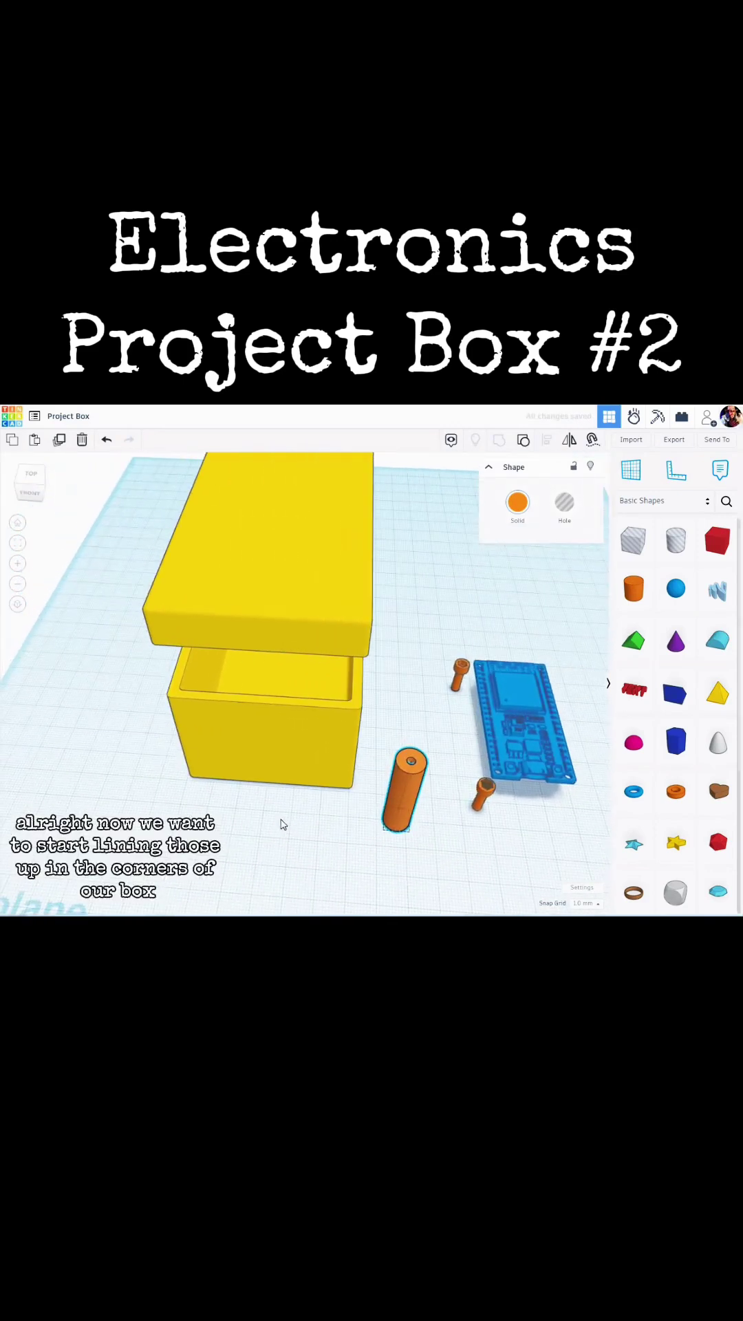
pyautogui.moveTo(286, 808); pyautogui.dragTo(274, 628, button='right')
pyautogui.click(278, 559)
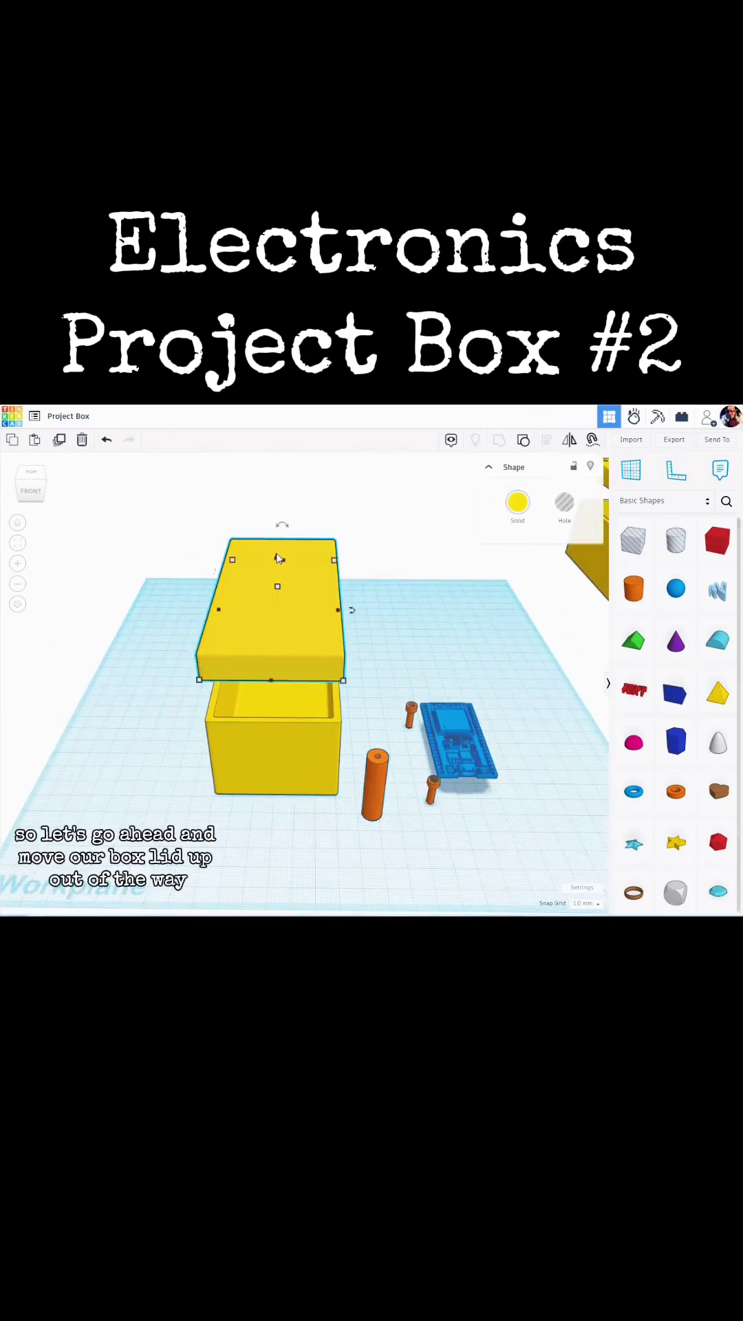
pyautogui.moveTo(282, 524); pyautogui.dragTo(282, 310)
# - Place the workplane on the inside floor of the box and drop the screw post onto that workplane
pyautogui.moveTo(337, 831); pyautogui.dragTo(303, 796, button='right')
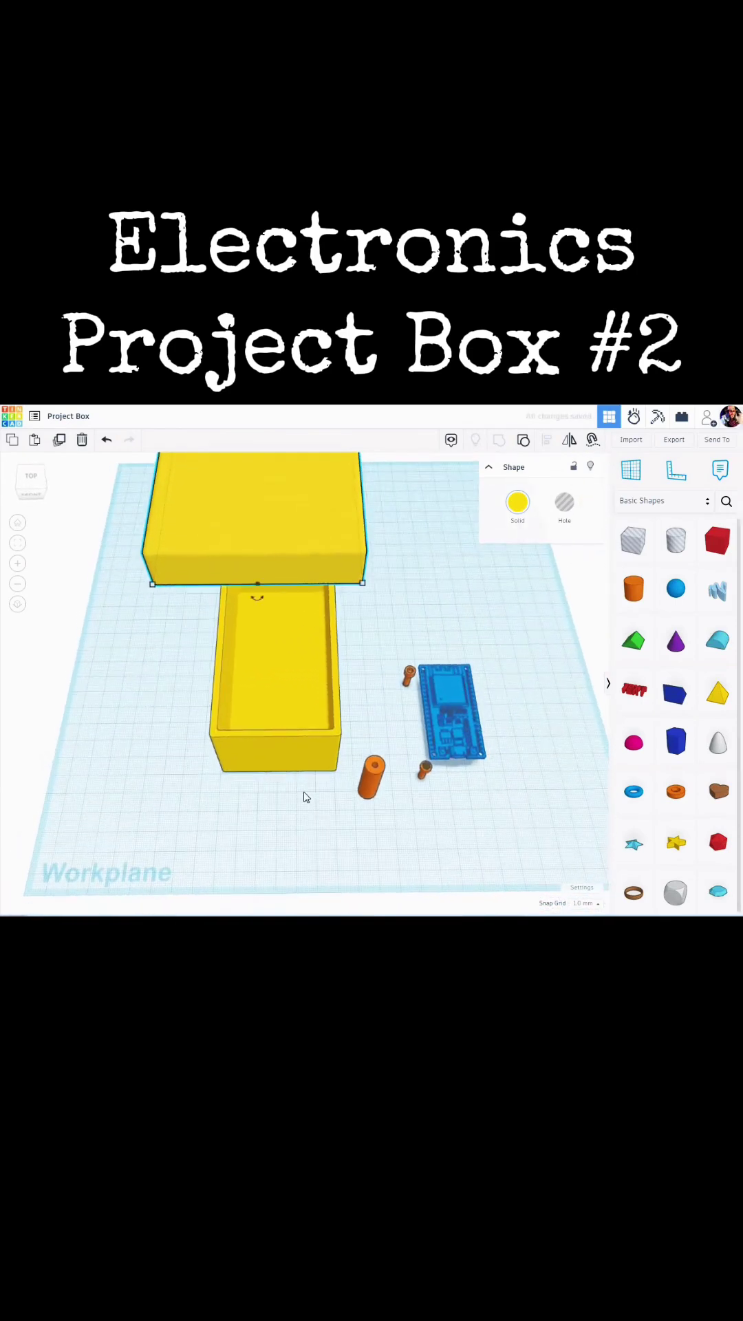
pyautogui.scroll(2, 303, 796)
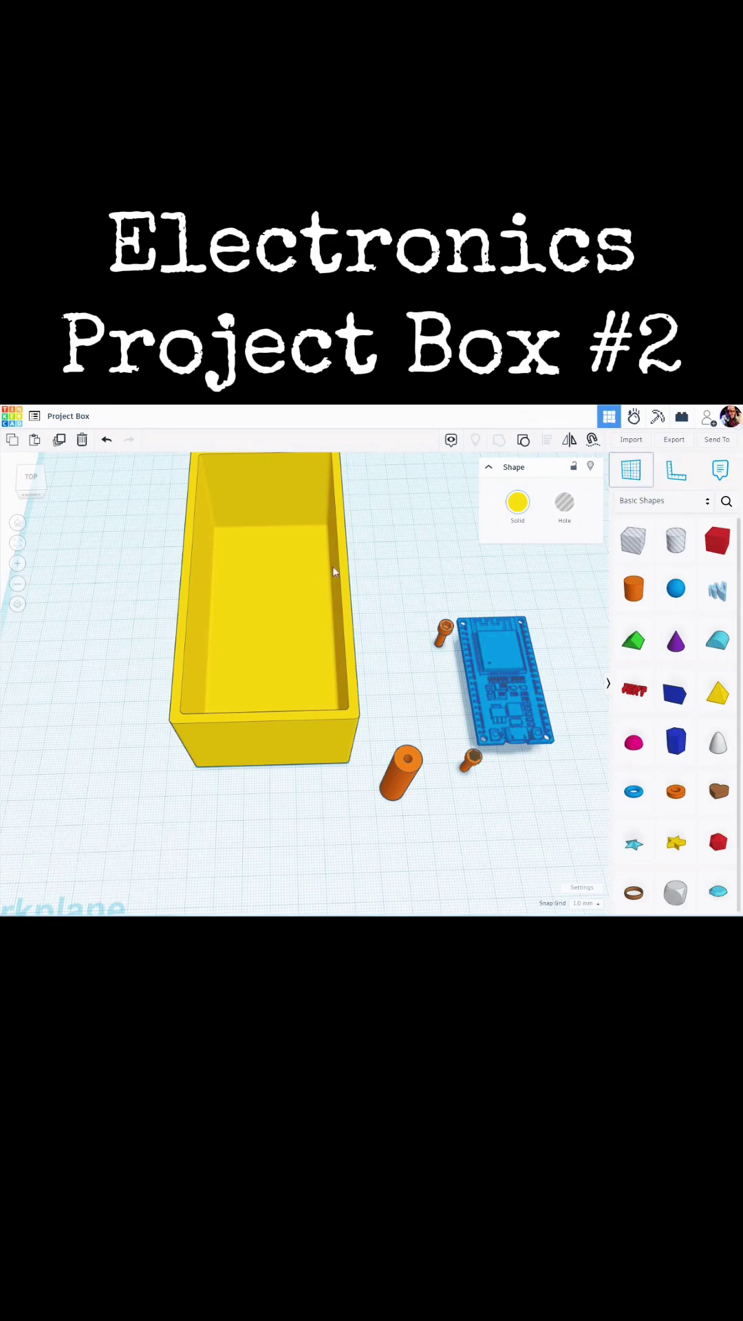
pyautogui.click(268, 693)
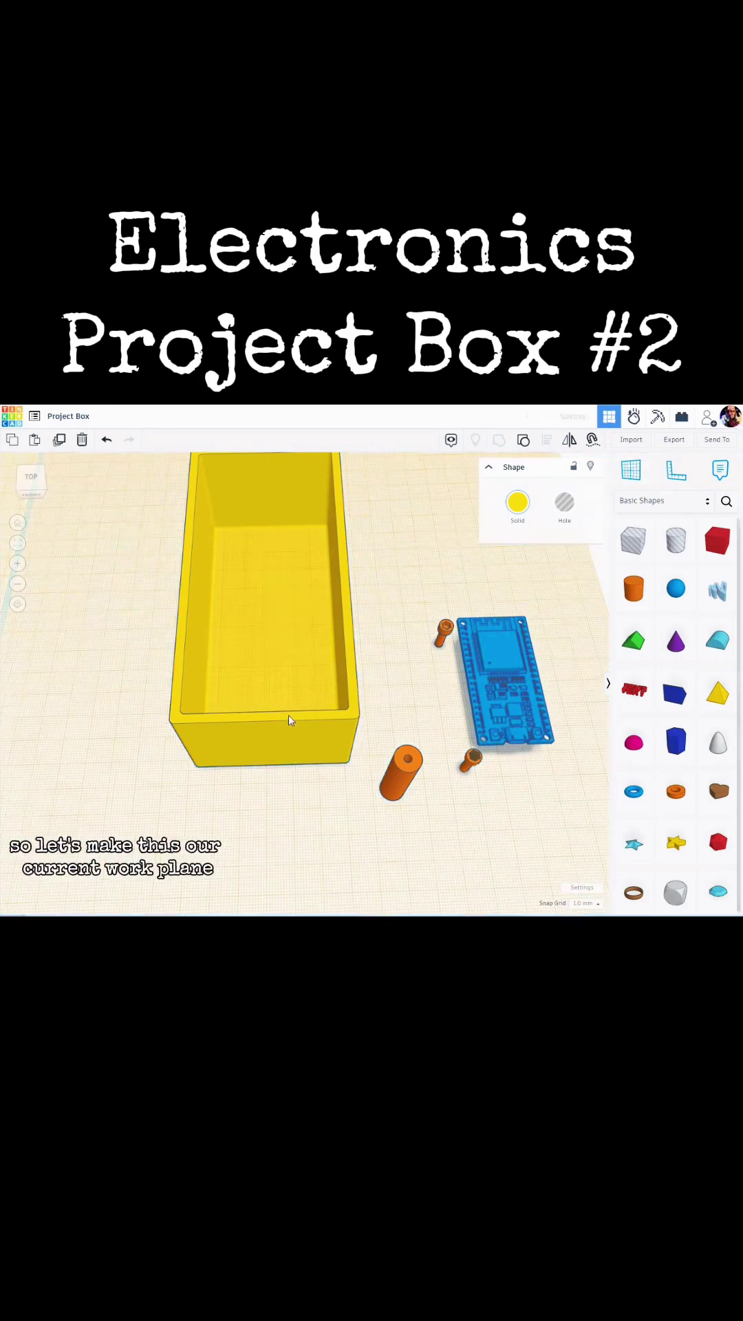
pyautogui.click(403, 769)
pyautogui.press('d')
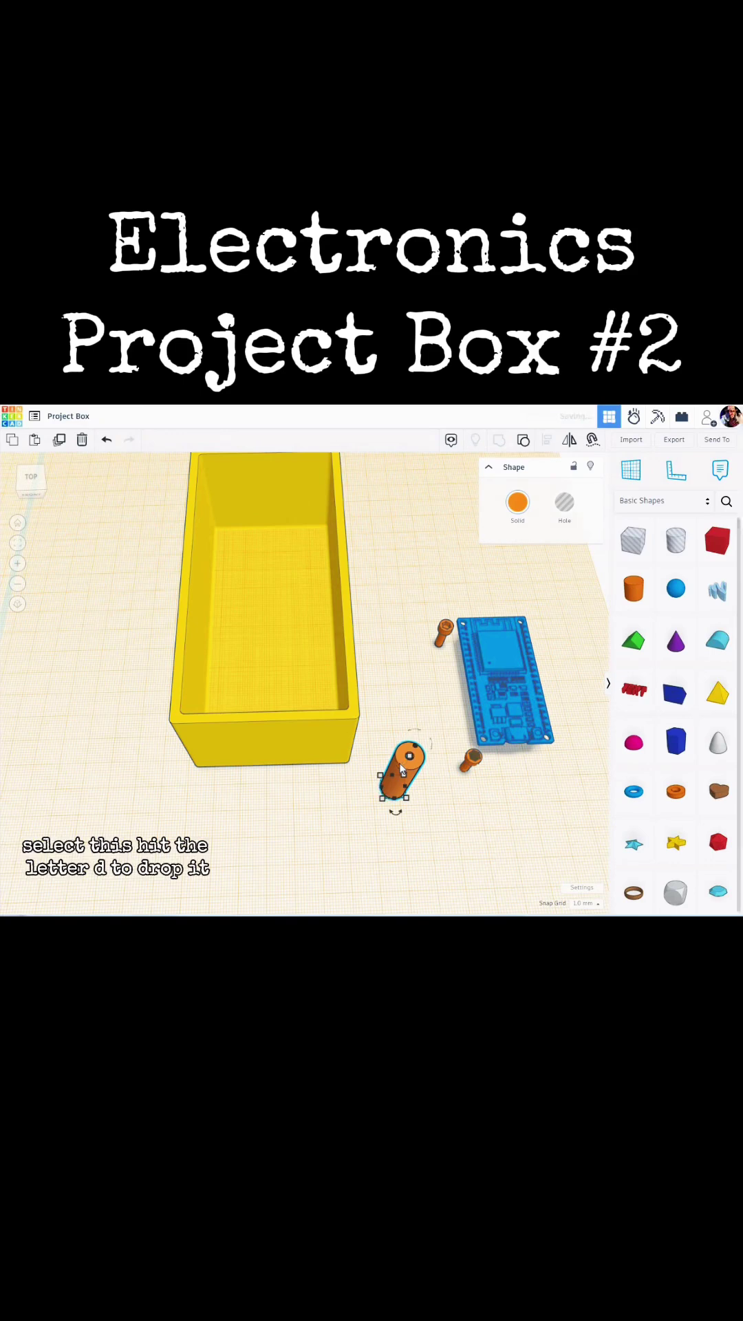
# - Move the screw post into the box's front-left corner and stretch it to a height of 53 mm
pyautogui.moveTo(406, 755); pyautogui.dragTo(191, 711)
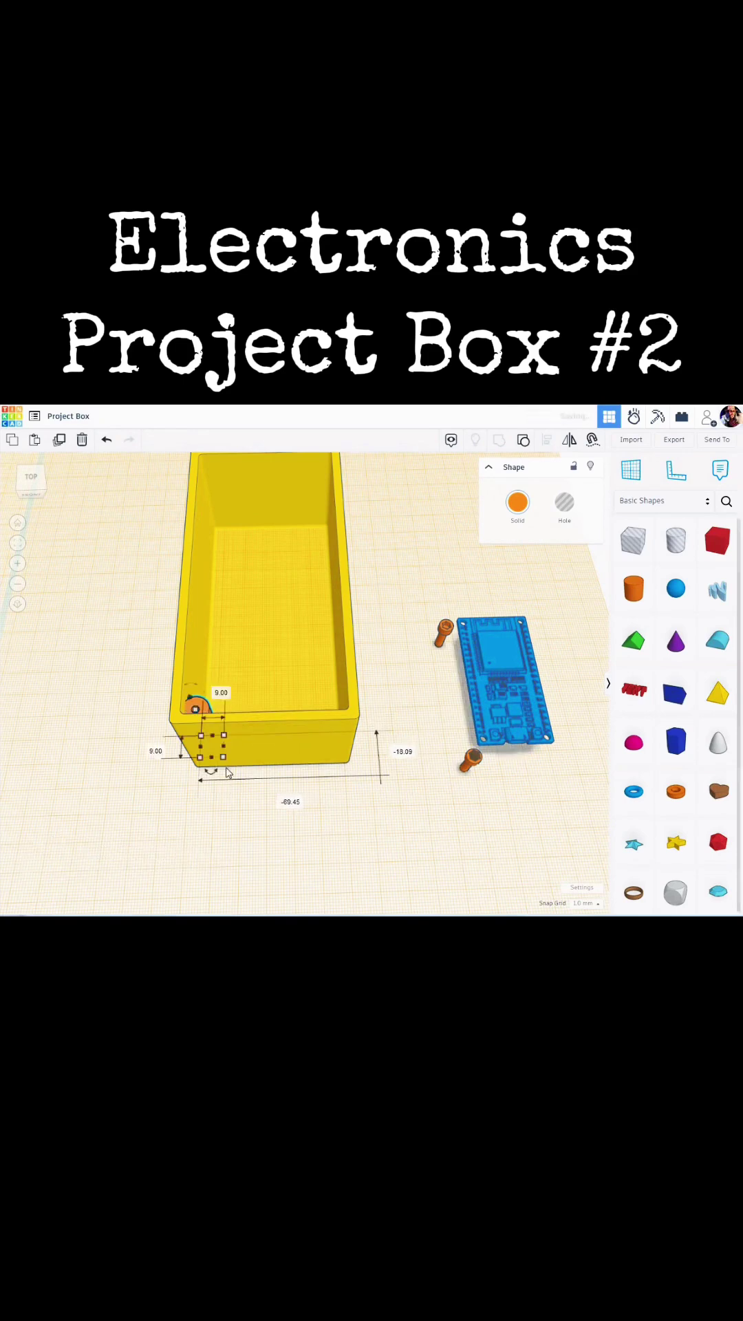
pyautogui.moveTo(228, 766); pyautogui.dragTo(211, 723, button='right')
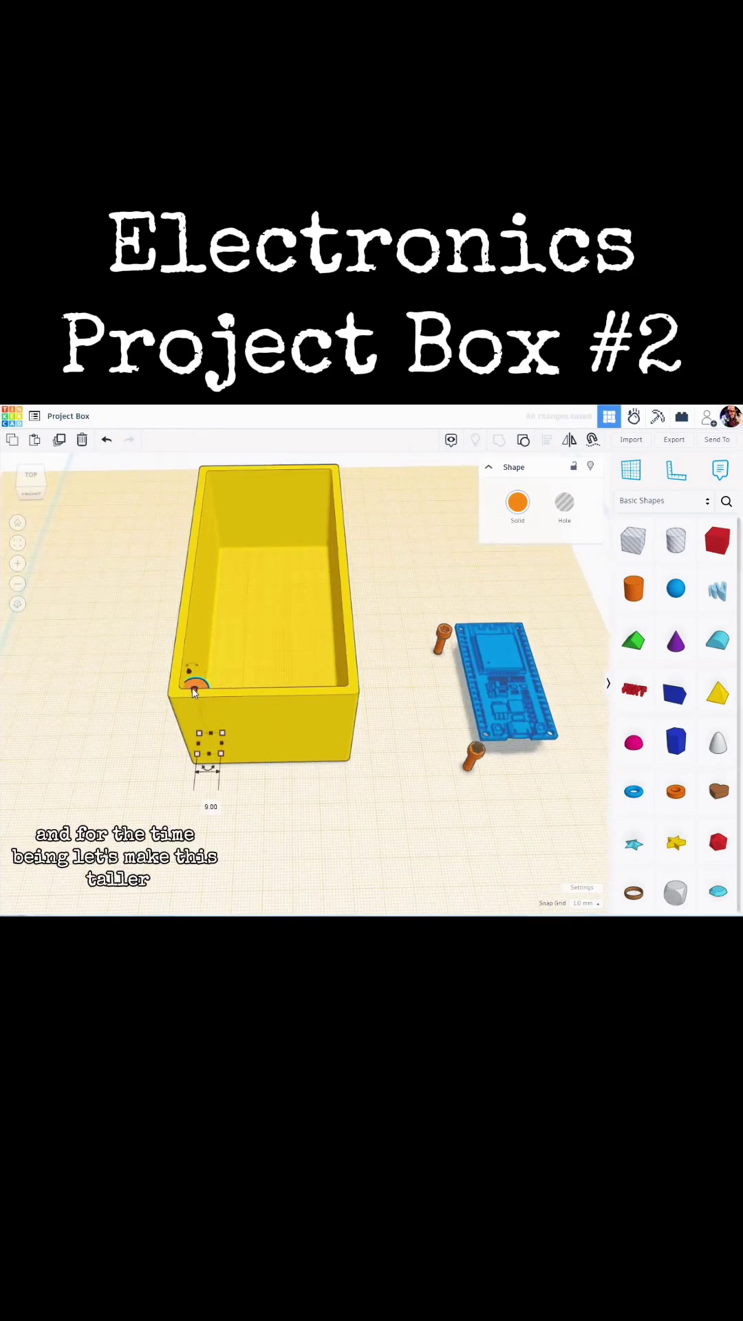
pyautogui.moveTo(190, 688); pyautogui.dragTo(288, 714)
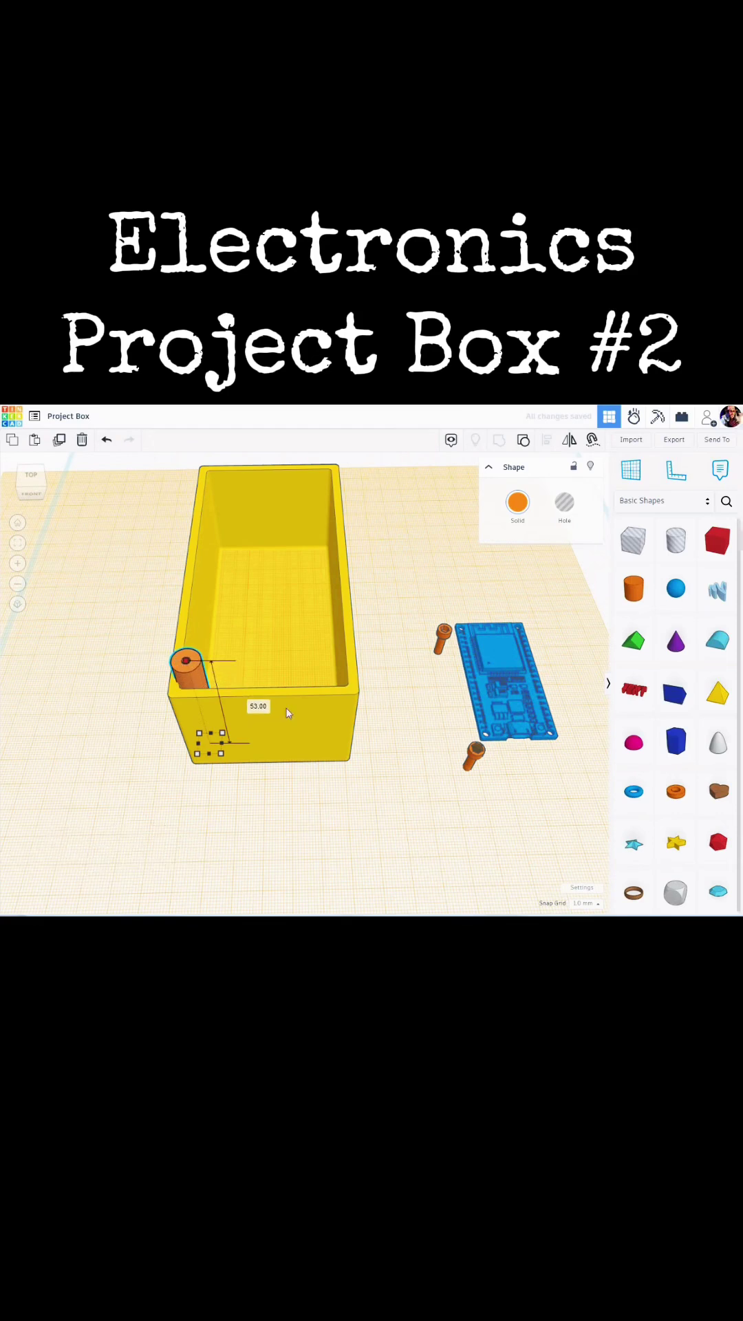
# - Reset the workplane to the default ground plane and deselect the screw post
pyautogui.click(631, 471)
pyautogui.click(274, 817)
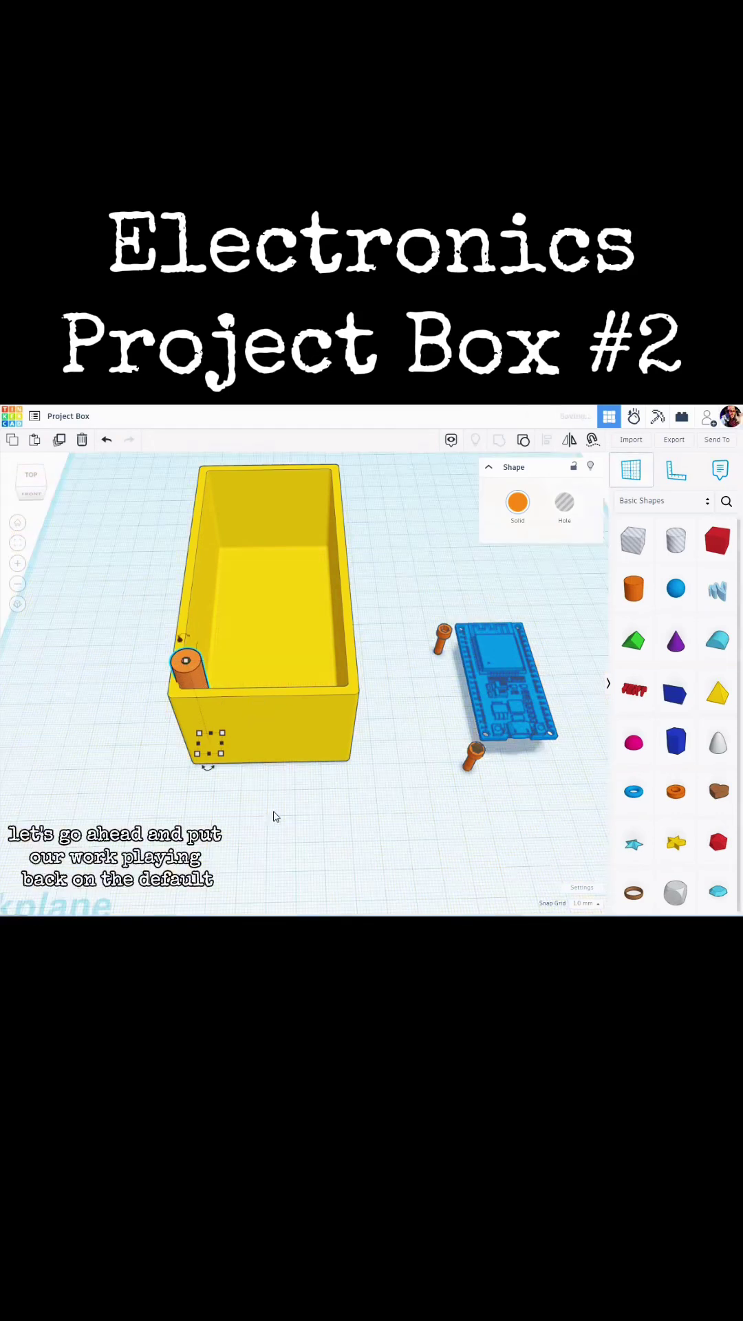
pyautogui.click(212, 796)
# - Align the screw post with the box's outer left and front faces
pyautogui.moveTo(226, 796); pyautogui.dragTo(245, 743, button='right')
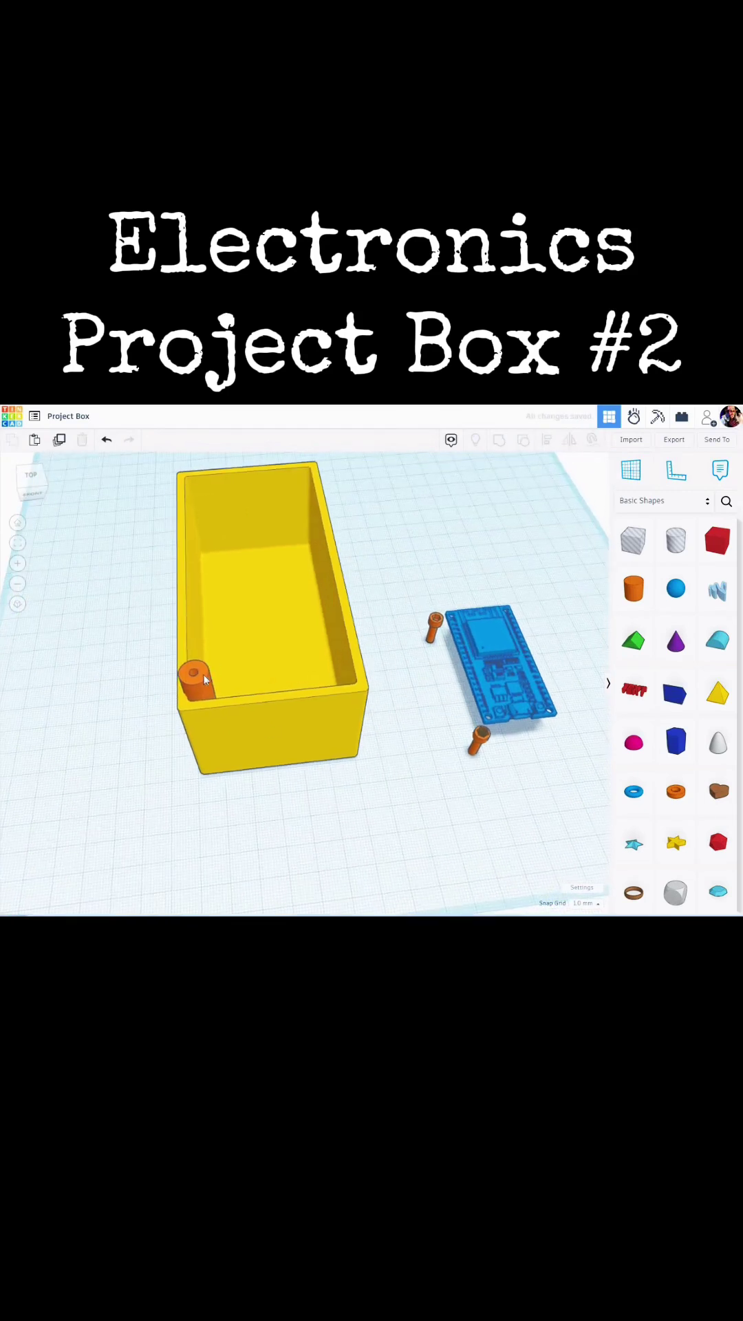
pyautogui.click(198, 677)
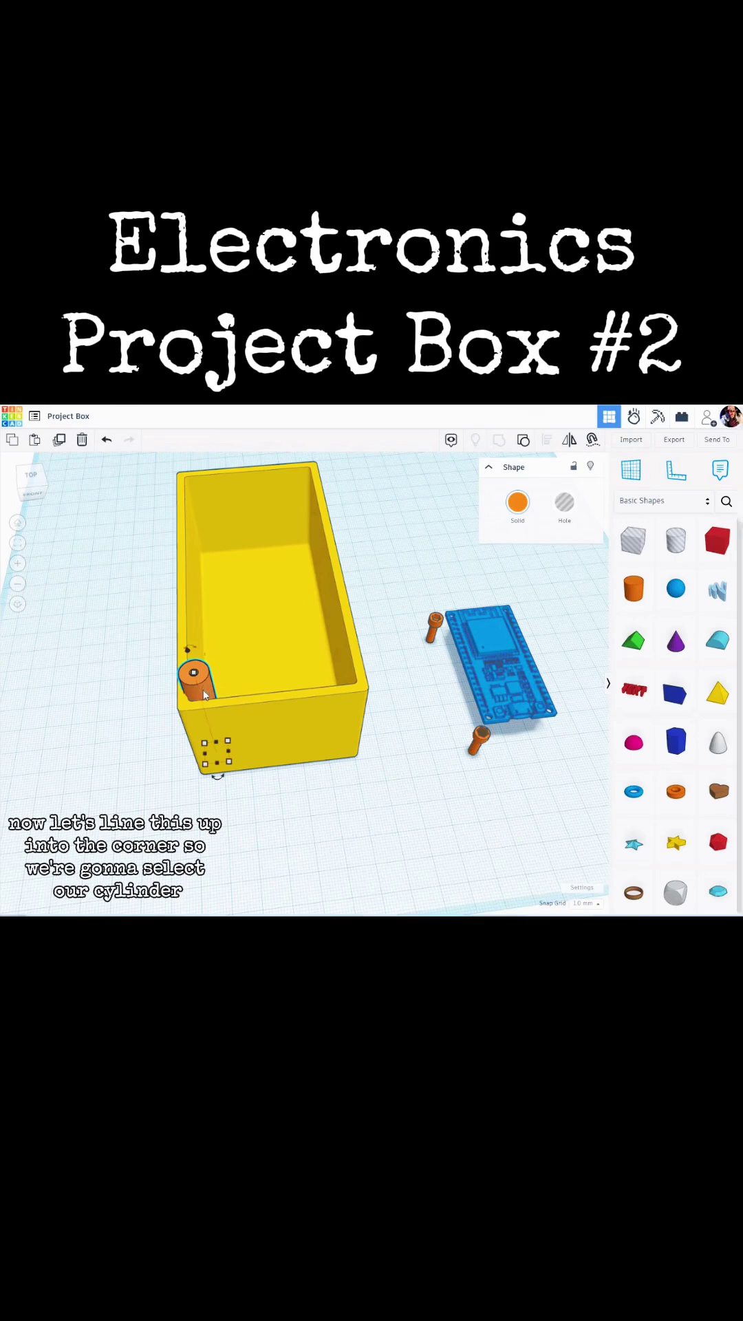
pyautogui.scroll(5, 204, 690)
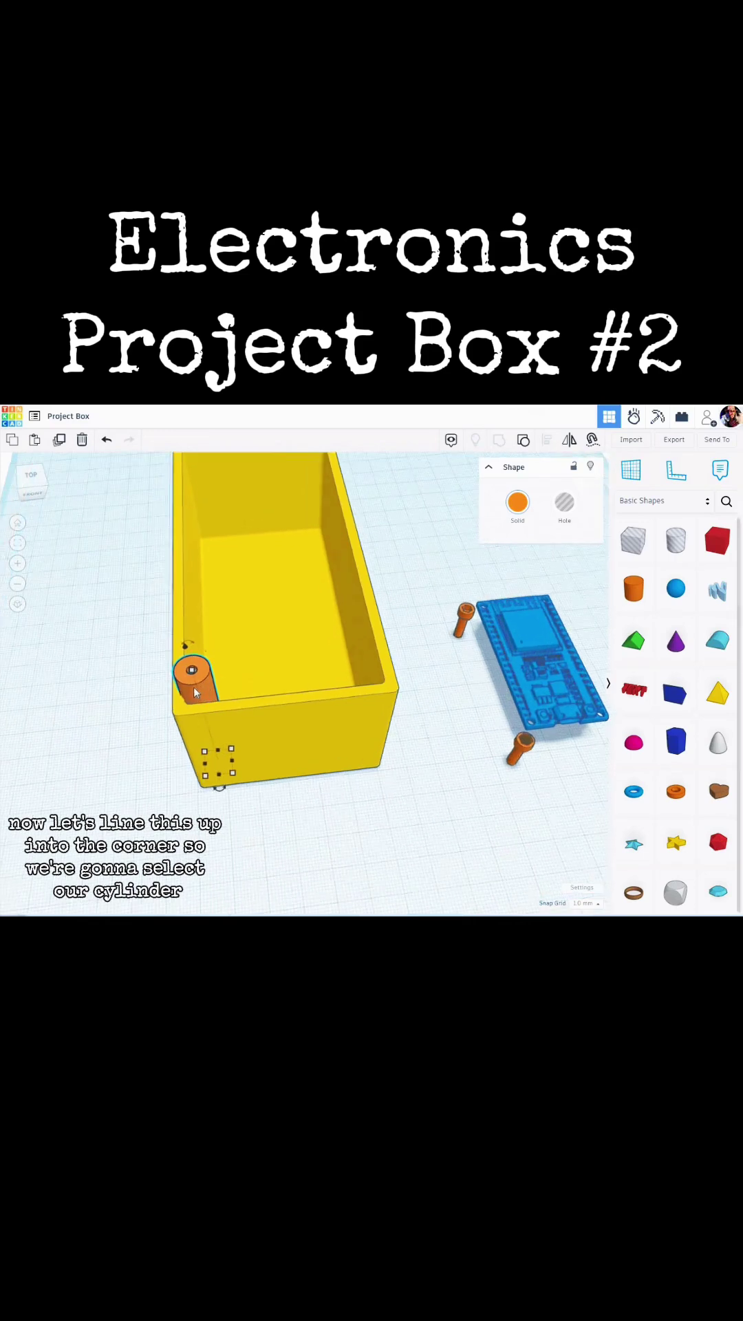
pyautogui.keyDown('shift'); pyautogui.click(305, 731); pyautogui.keyUp('shift')
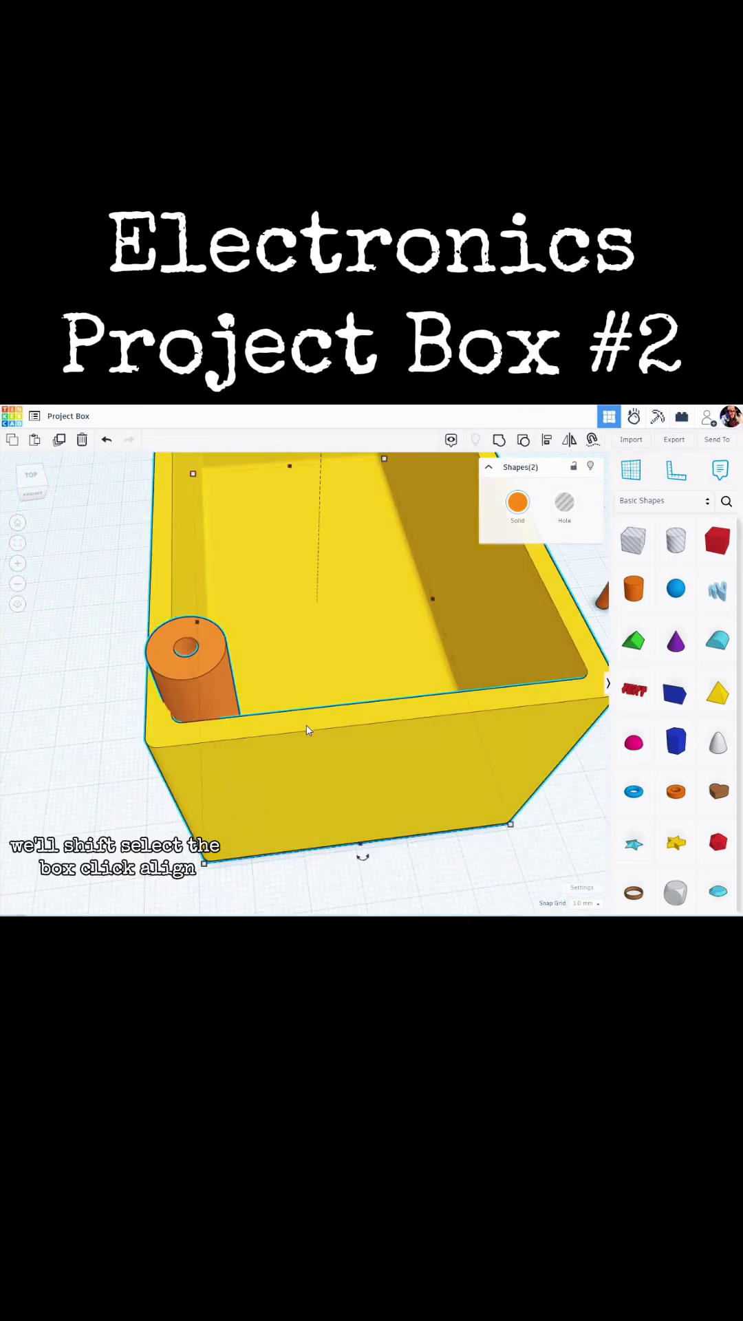
pyautogui.click(548, 441)
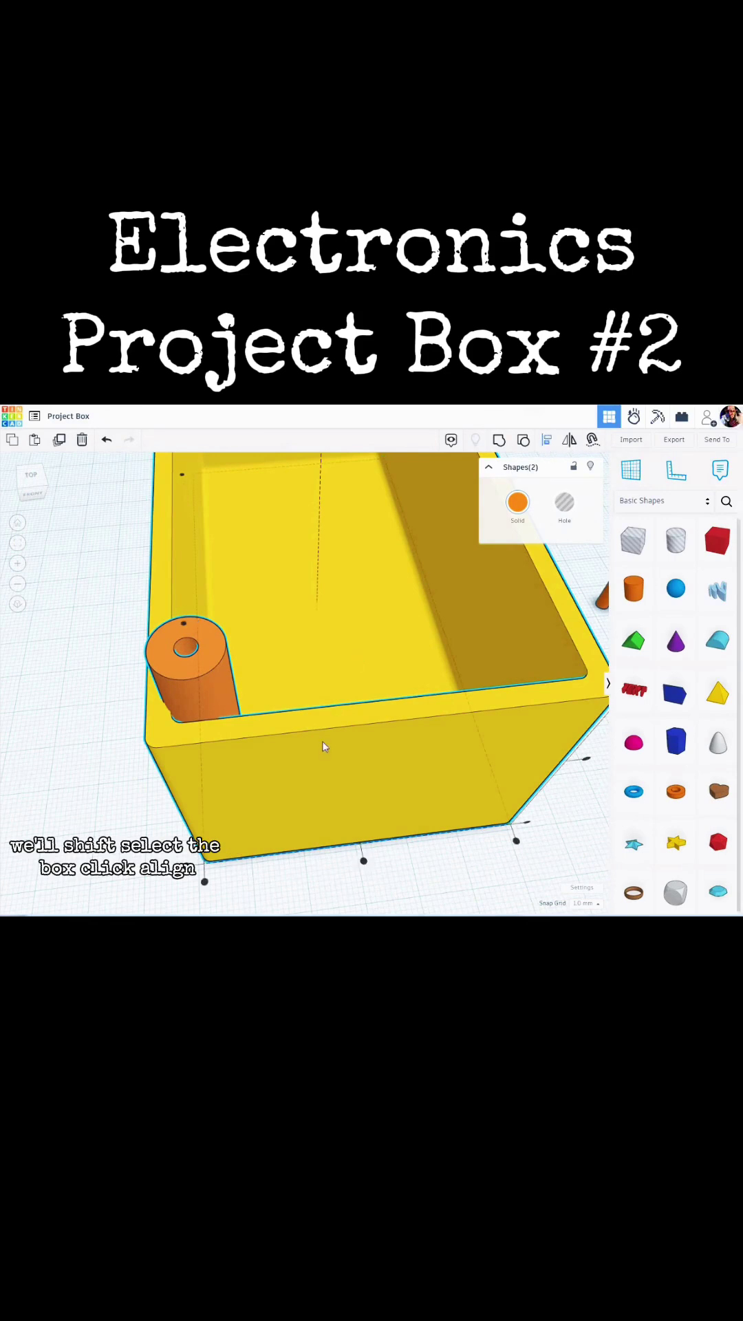
pyautogui.click(205, 883)
pyautogui.click(186, 869)
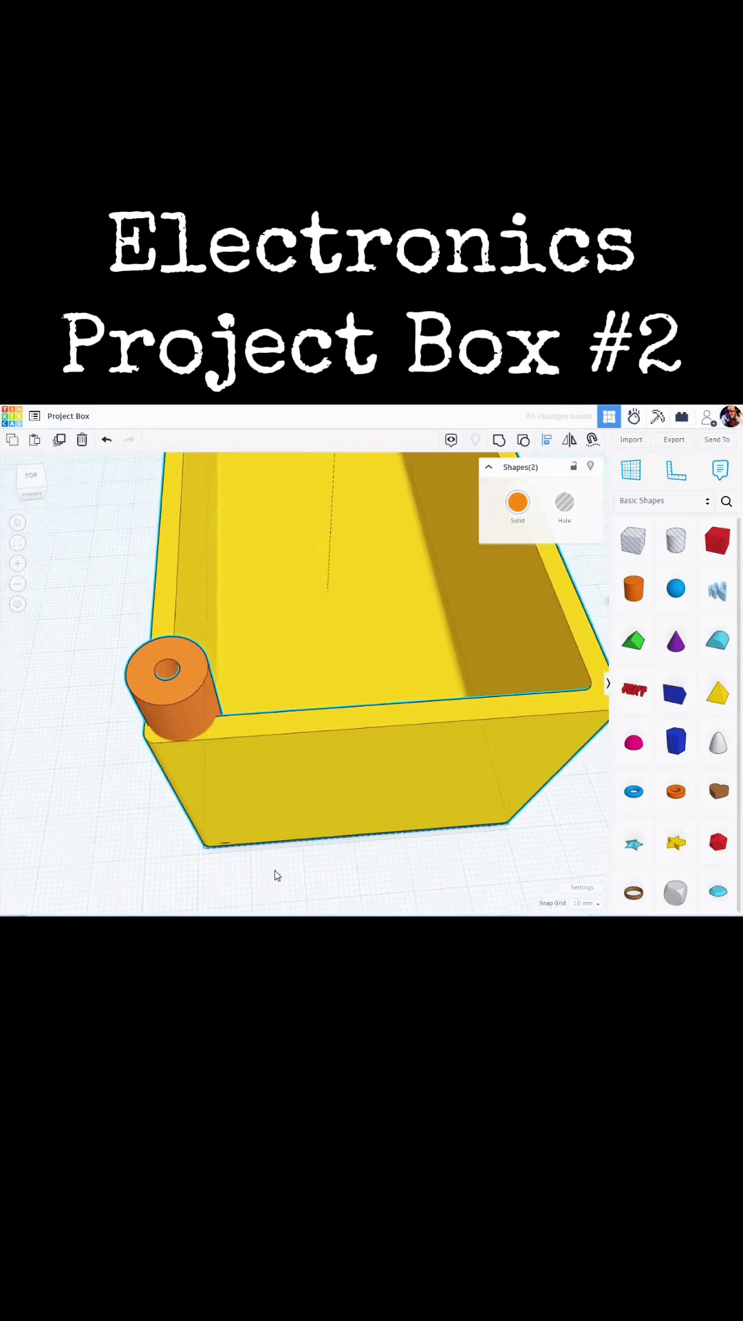
pyautogui.moveTo(311, 870); pyautogui.dragTo(363, 869, button='middle')
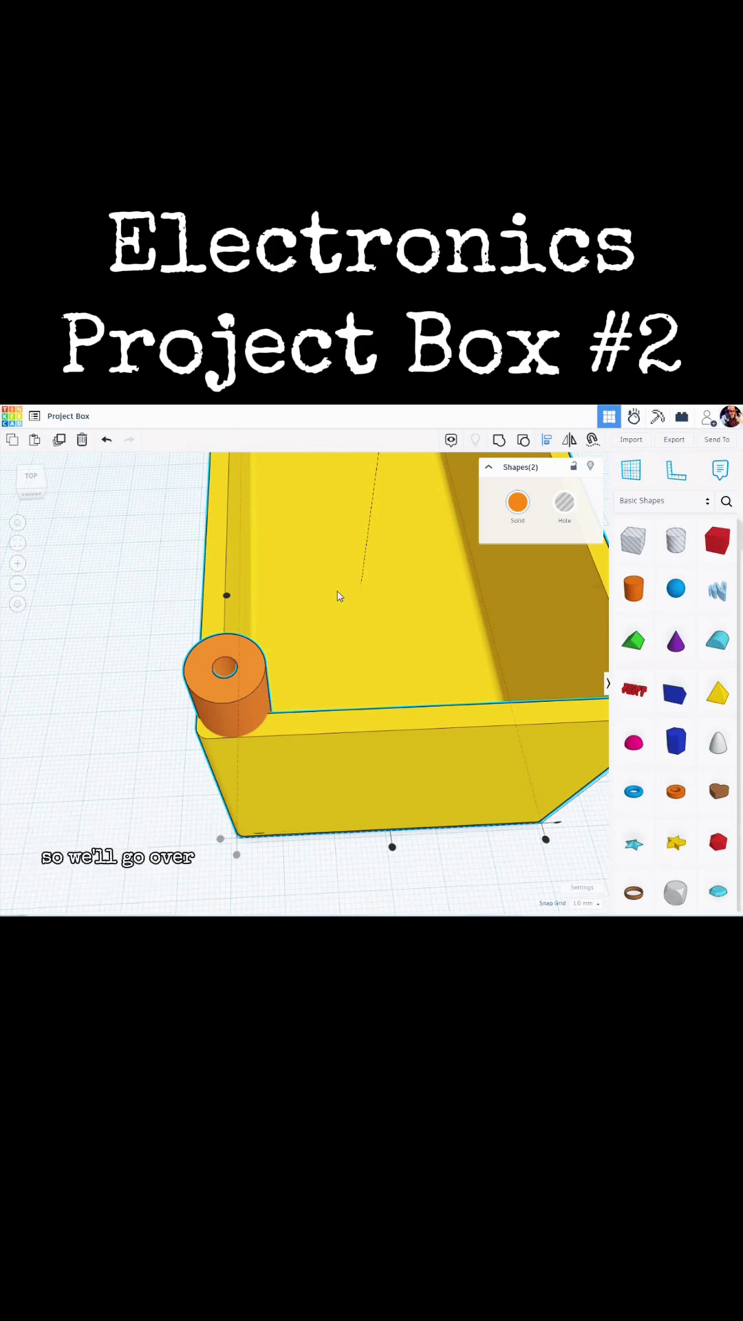
# - Shift only the screw post 2 mm to the right and 2 mm toward the back of the box
pyautogui.click(246, 664)
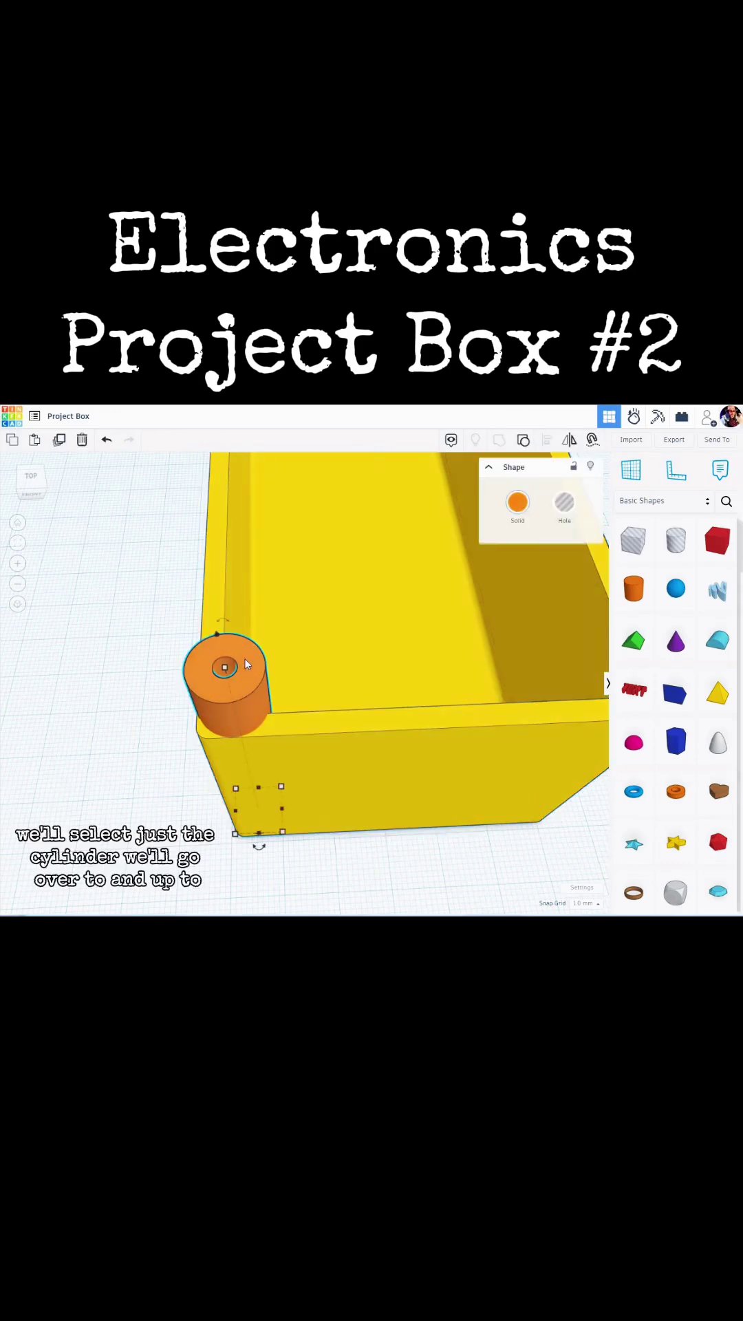
pyautogui.press('Right')
pyautogui.press('Right')
pyautogui.press('Up')
pyautogui.press('Up')
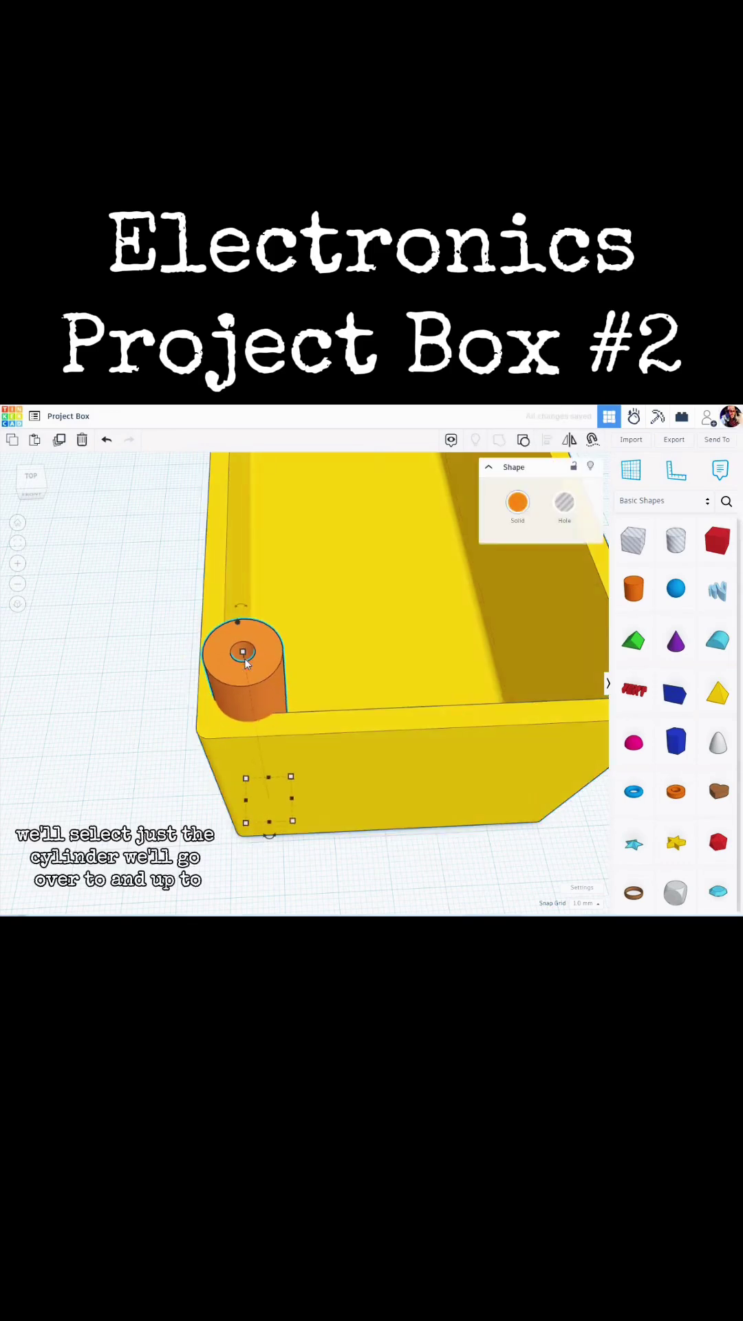
# - Shorten the screw post until its top is roughly level with the box's rim
pyautogui.scroll(4, 246, 686)
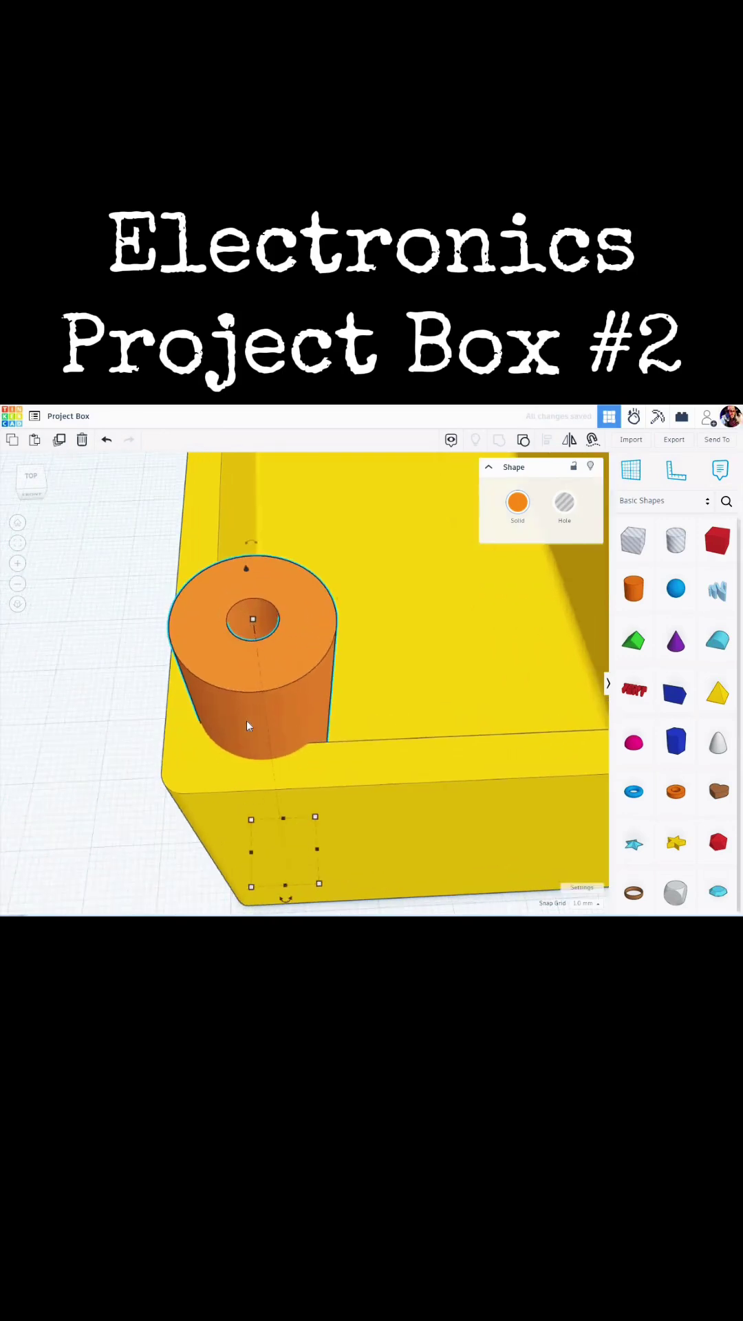
pyautogui.moveTo(250, 726); pyautogui.dragTo(256, 596, button='right')
pyautogui.moveTo(258, 591)
pyautogui.moveTo(258, 602); pyautogui.dragTo(274, 709)
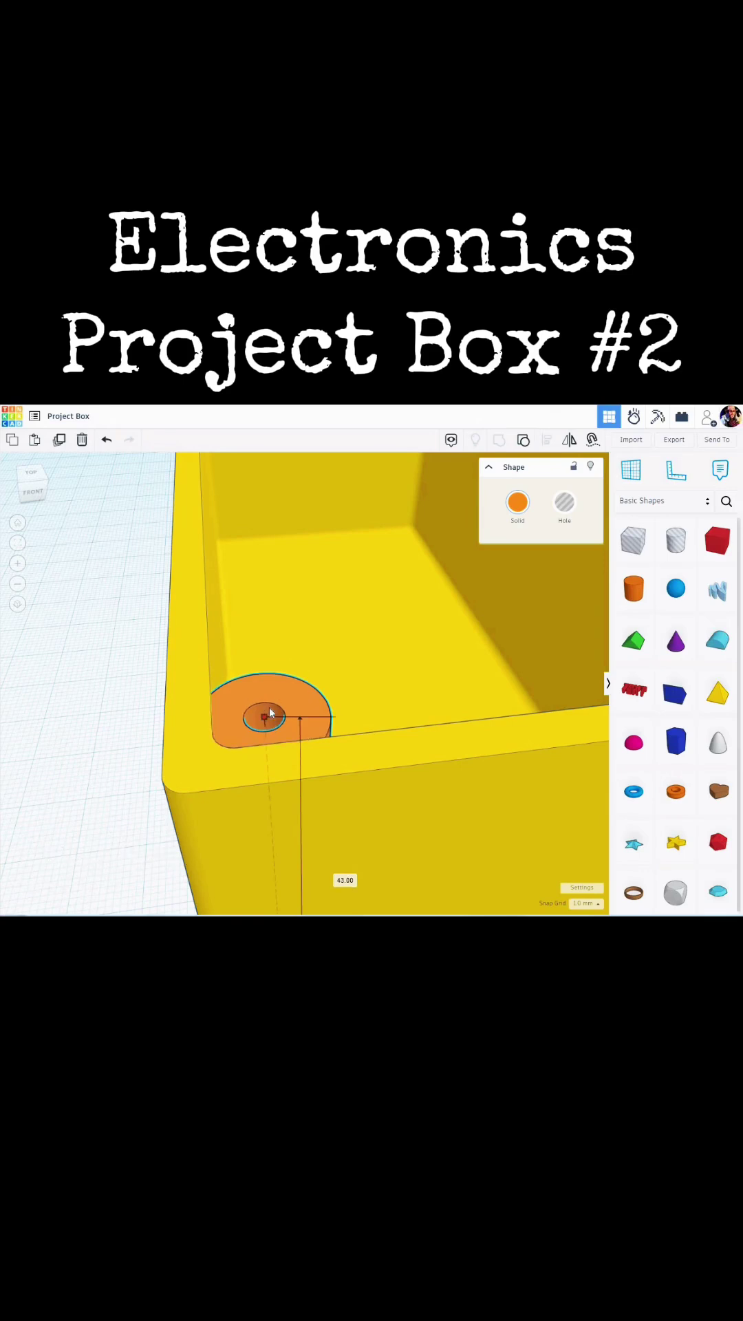
# - Set the snap grid to 0.1 mm and lower the screw post's height to 43.7 mm
pyautogui.moveTo(332, 710); pyautogui.dragTo(295, 699, button='right')
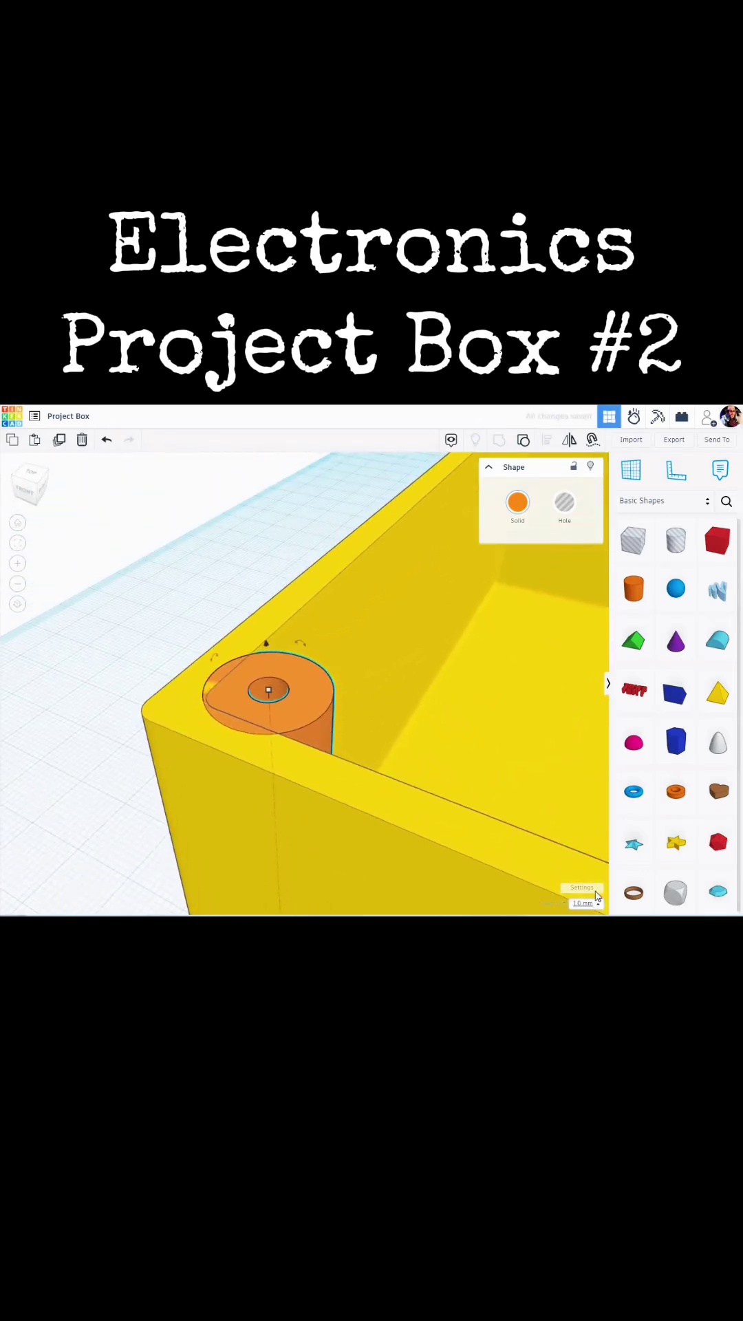
pyautogui.click(593, 902)
pyautogui.click(589, 801)
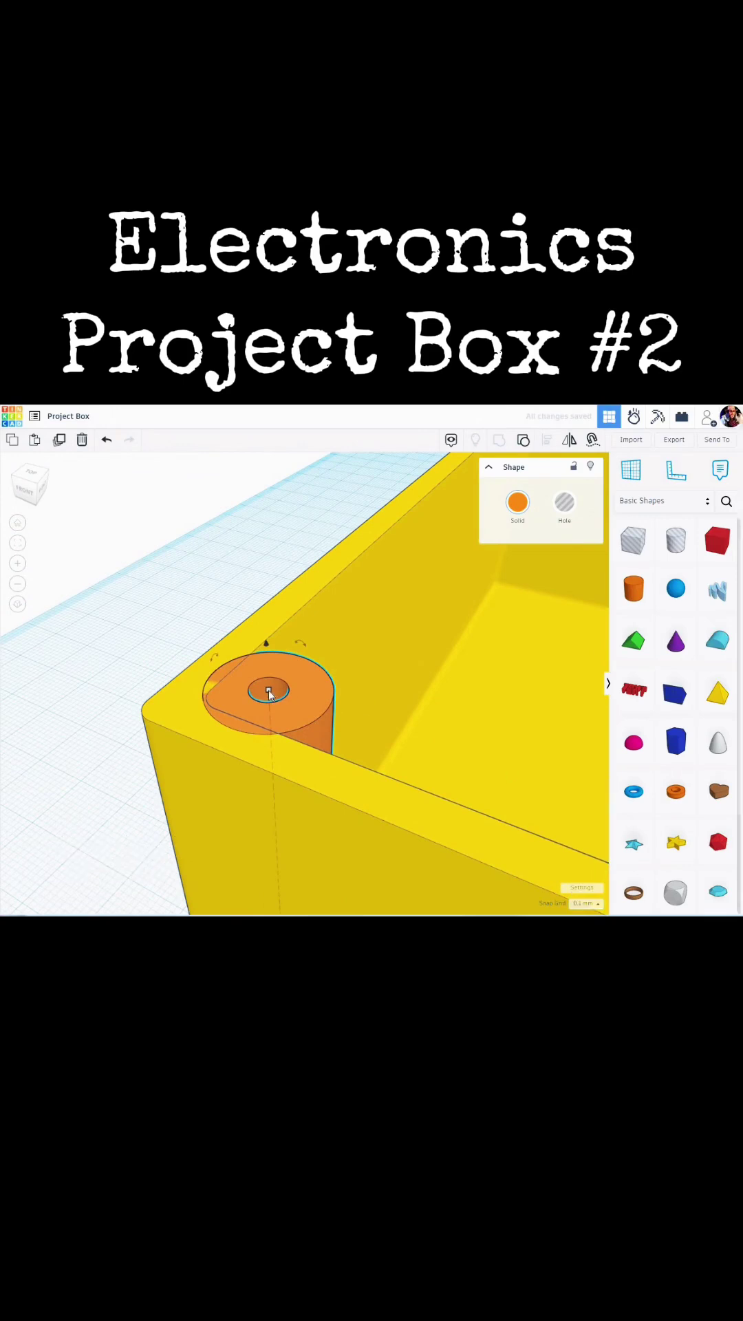
pyautogui.moveTo(268, 690)
pyautogui.moveTo(268, 697); pyautogui.dragTo(269, 699)
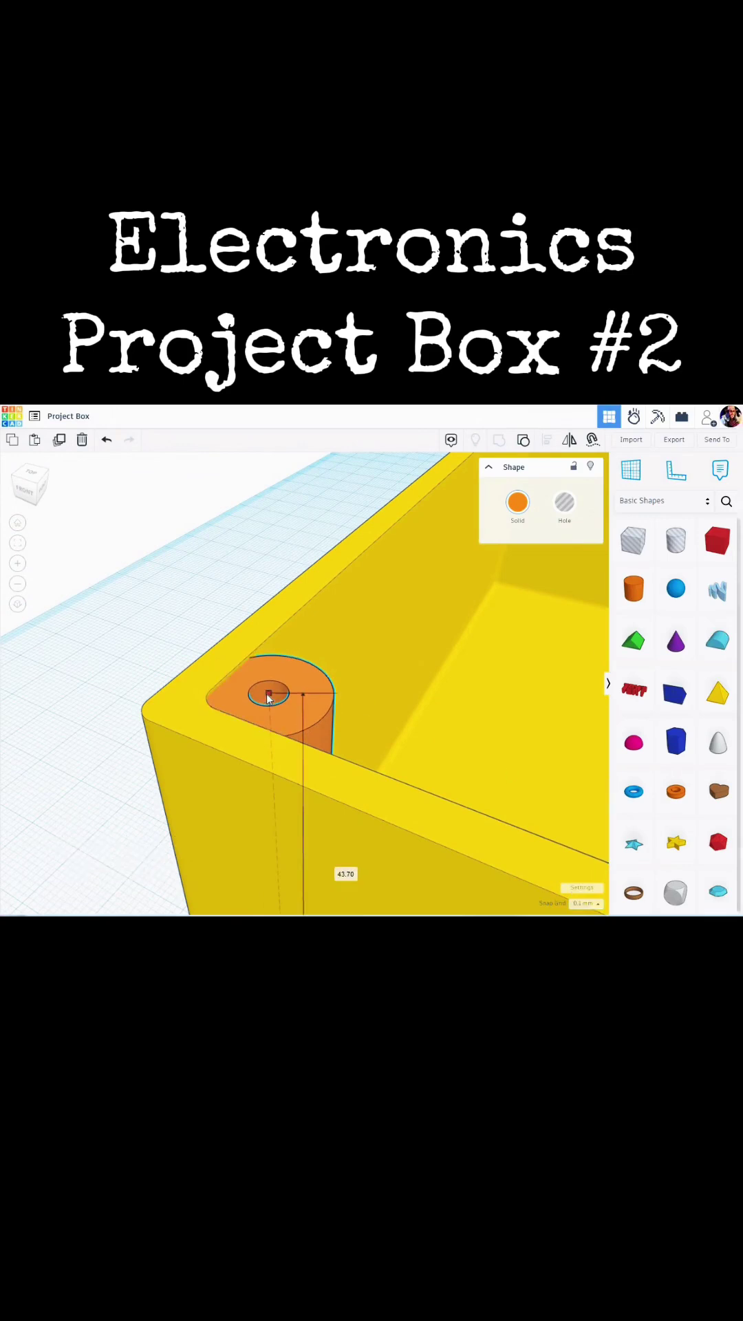
pyautogui.click(339, 720)
# - Duplicate the finished screw post in the box's front-left corner
pyautogui.moveTo(339, 721); pyautogui.dragTo(441, 746, button='right')
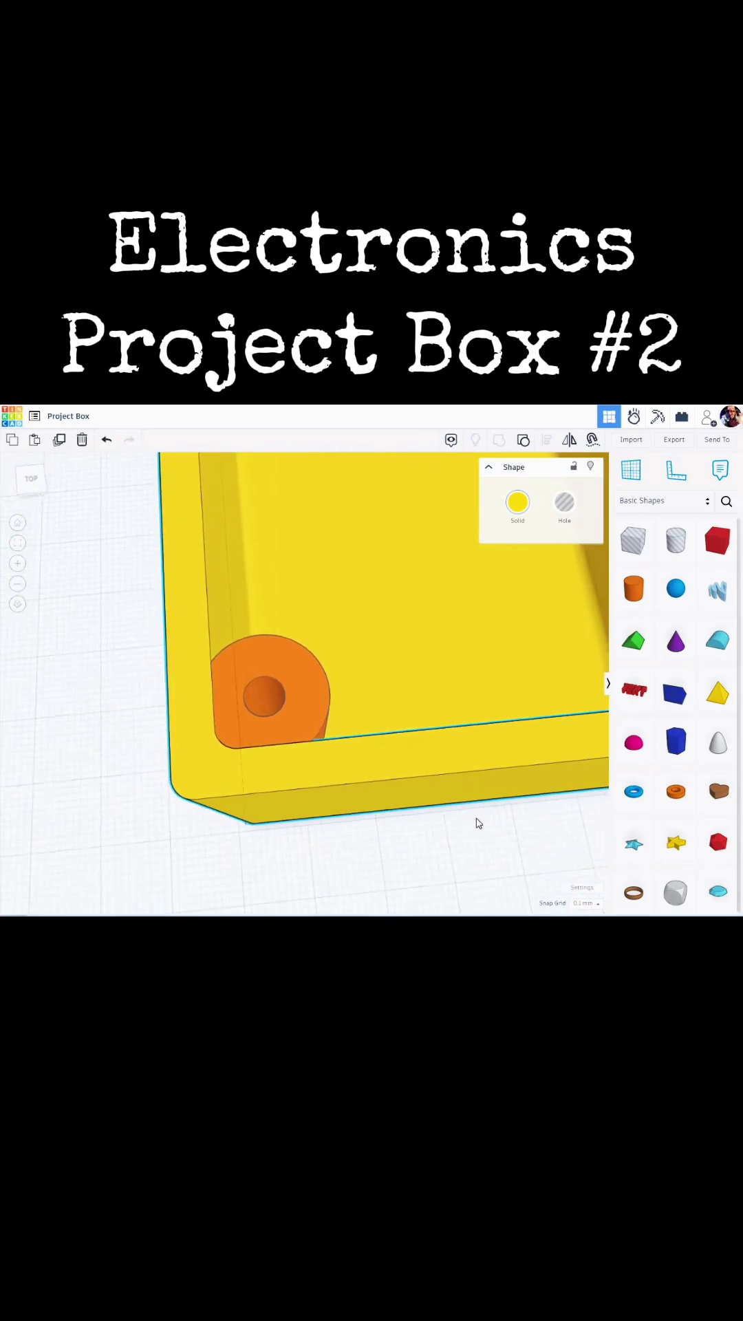
pyautogui.moveTo(599, 843); pyautogui.dragTo(366, 799, button='middle')
pyautogui.scroll(-1, 343, 819)
pyautogui.scroll(-3, 343, 819)
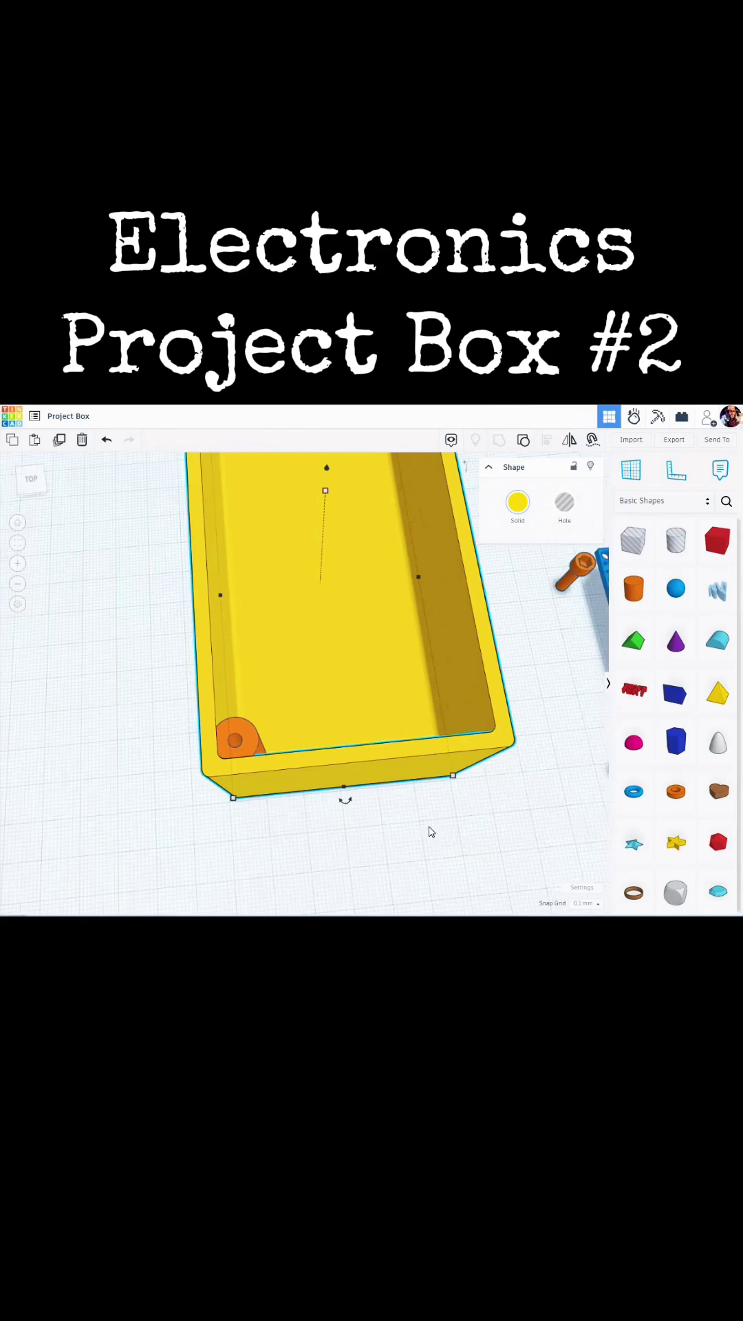
pyautogui.moveTo(431, 831); pyautogui.dragTo(441, 830, button='right')
pyautogui.click(396, 842)
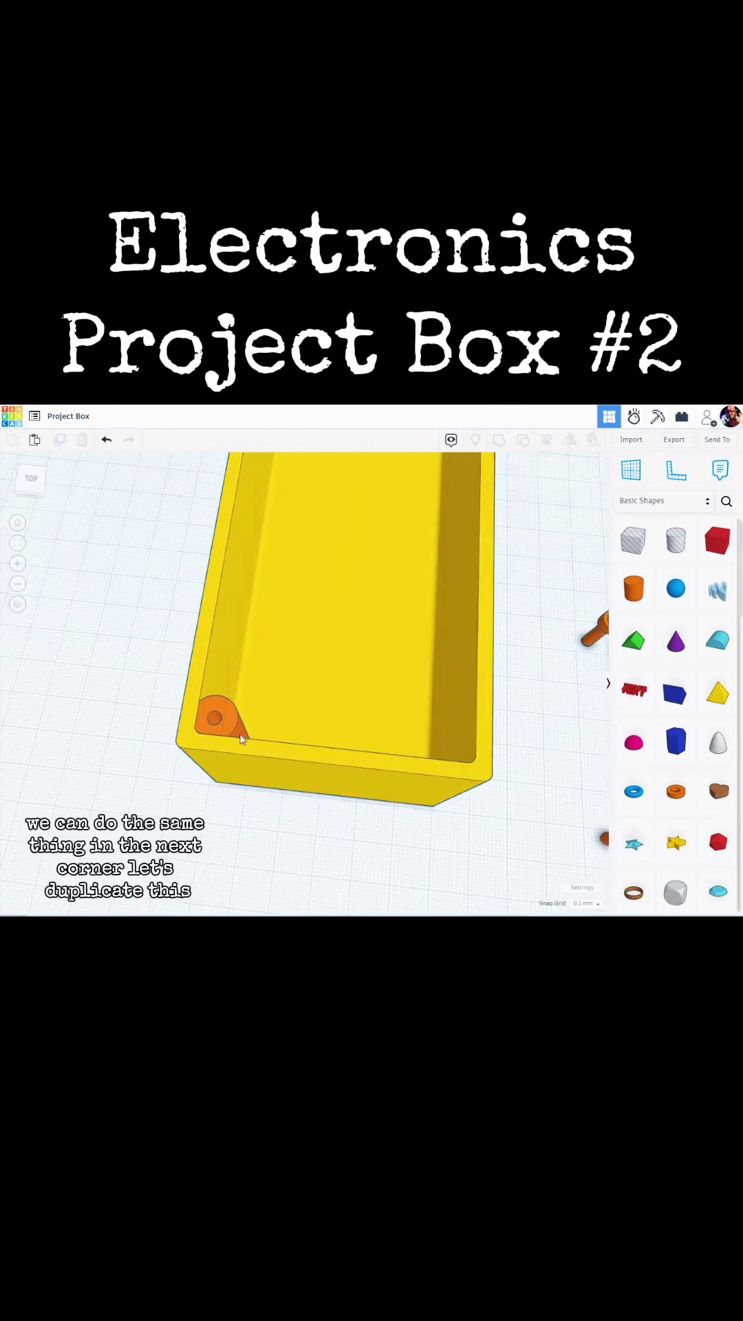
pyautogui.click(247, 714)
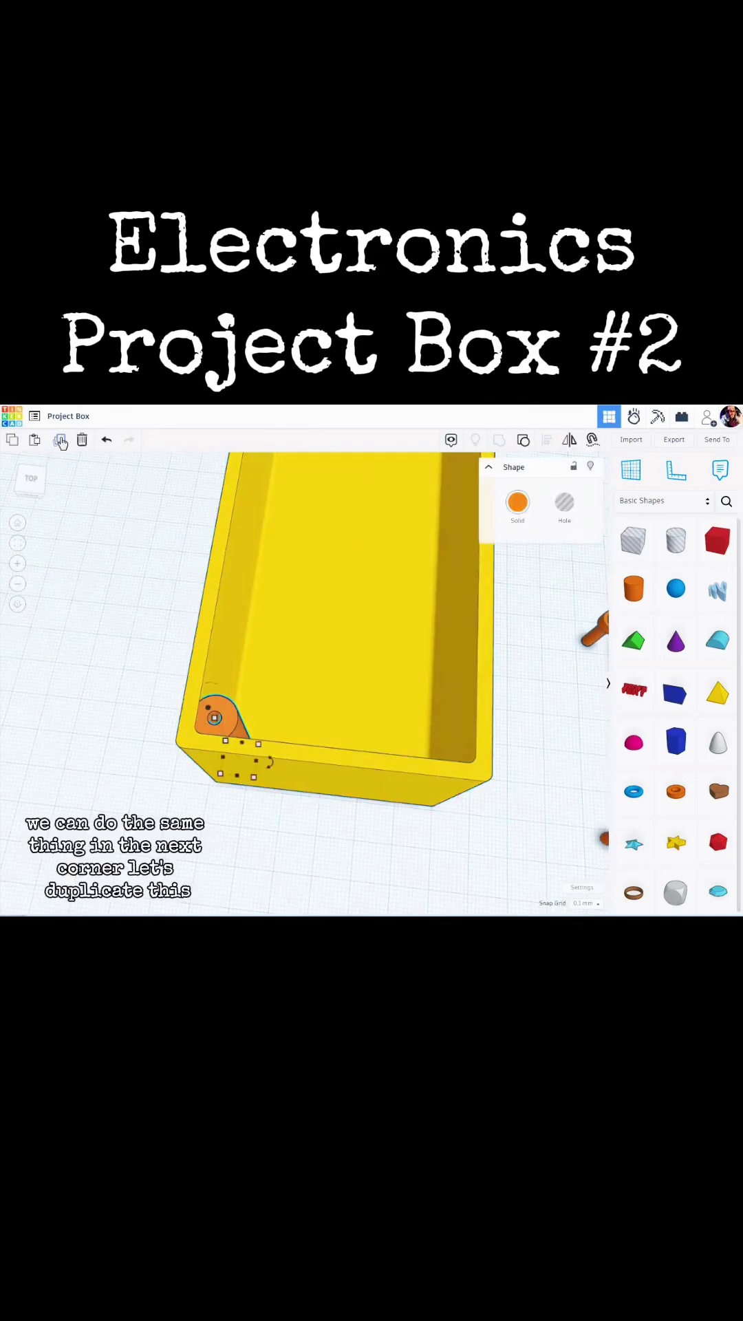
pyautogui.click(60, 441)
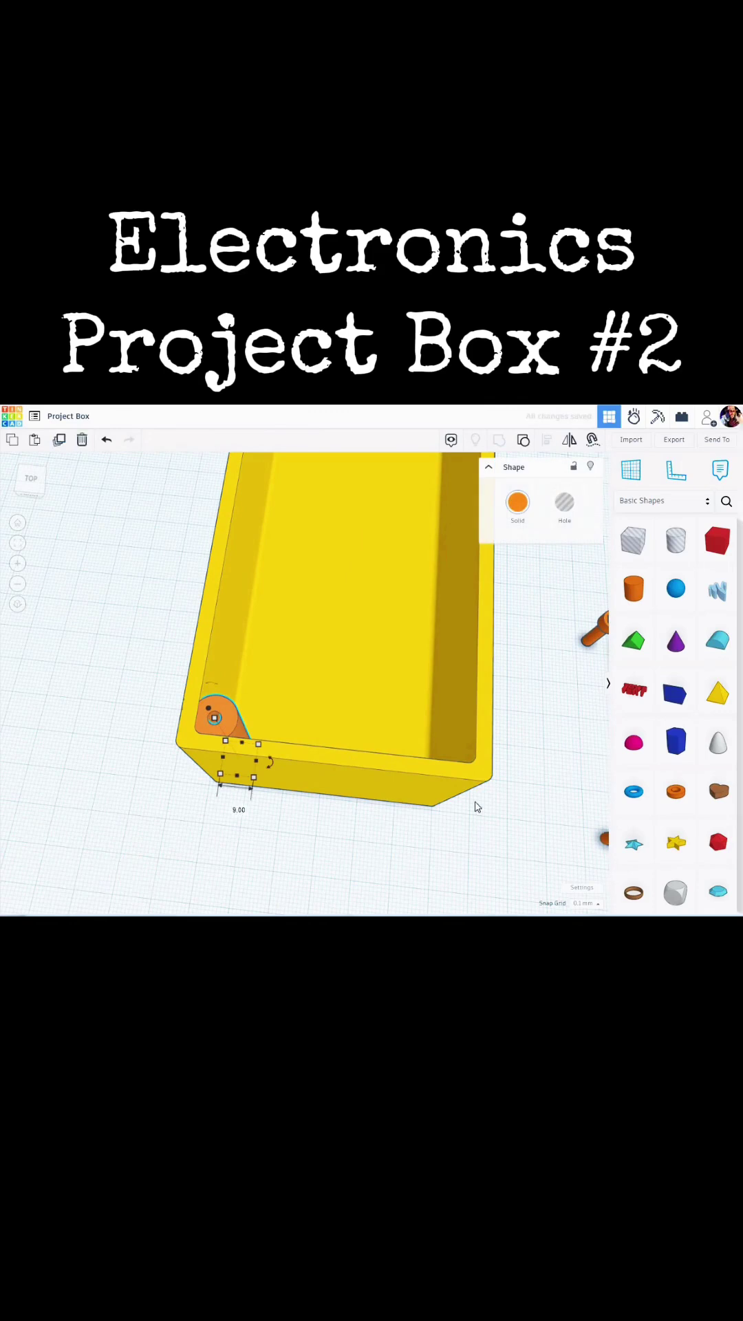
# - Align the duplicated screw post with the right side of the box, keeping it at the front end
pyautogui.keyDown('shift'); pyautogui.click(485, 774); pyautogui.keyUp('shift')
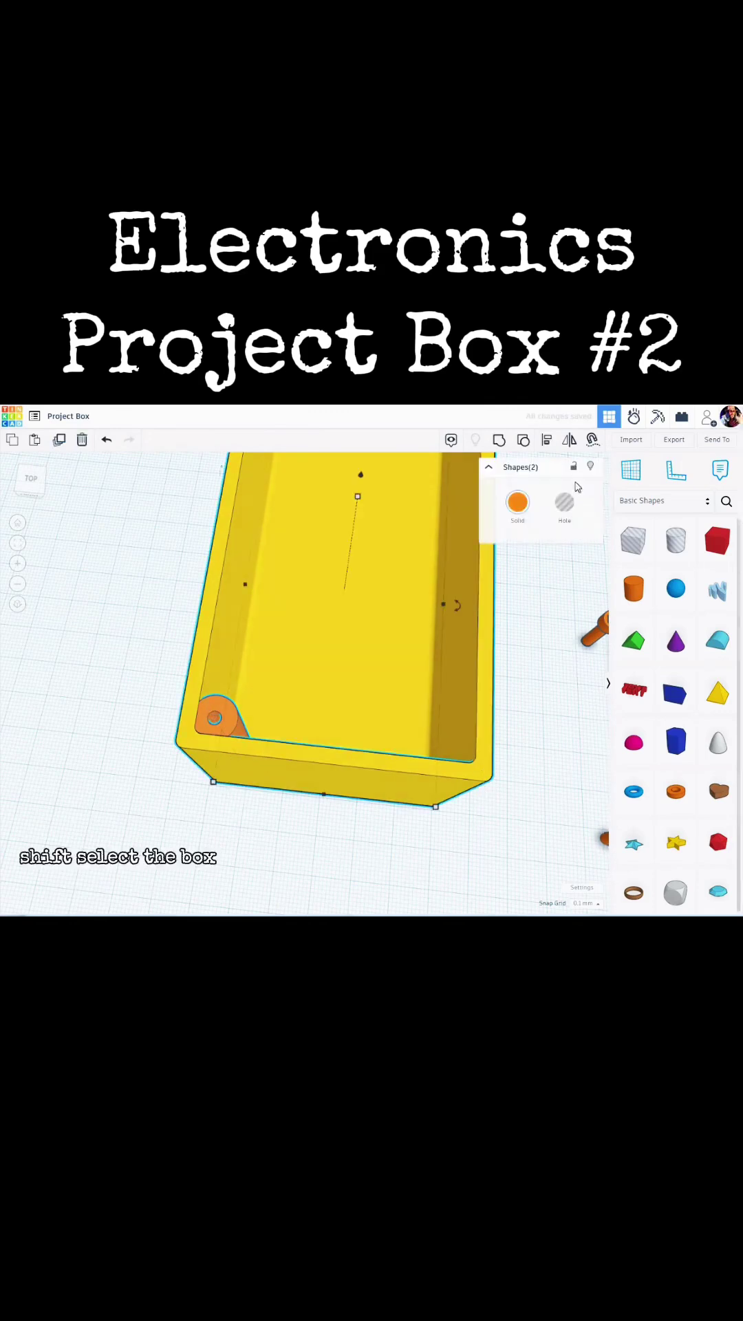
pyautogui.click(548, 443)
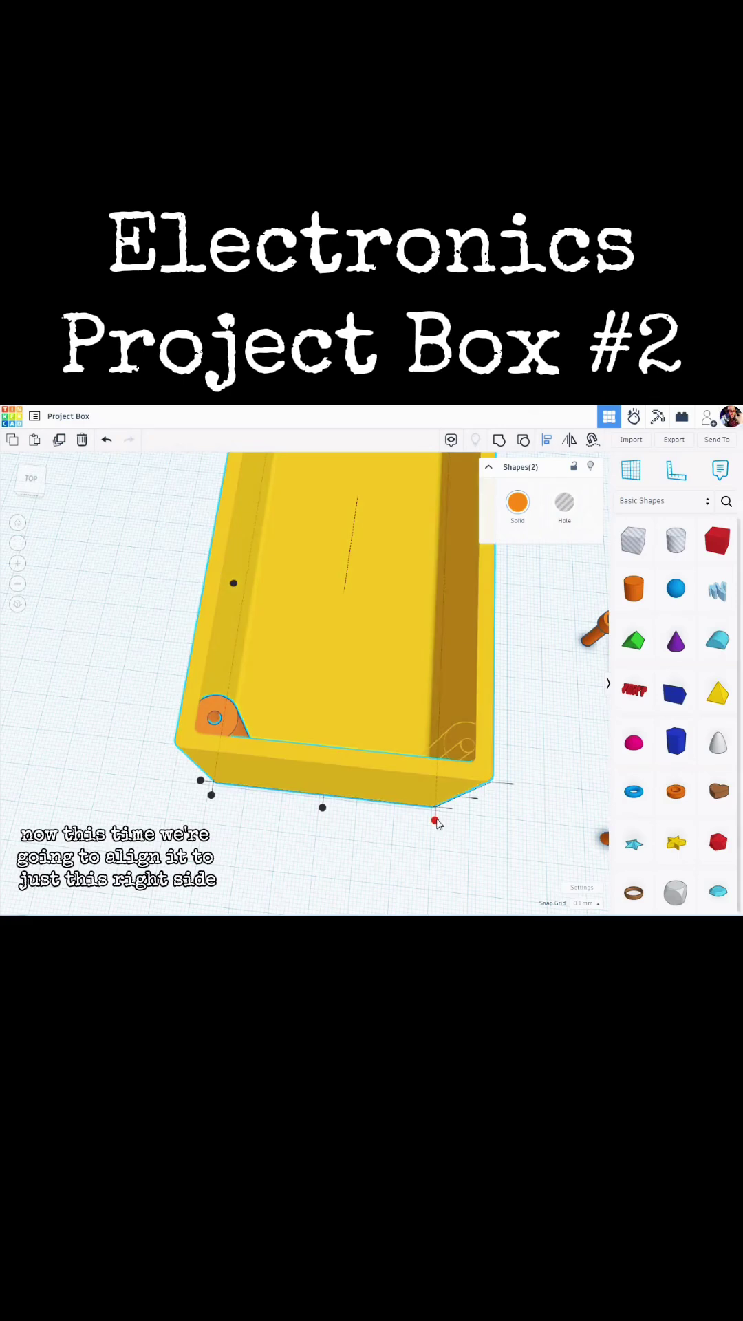
pyautogui.click(435, 820)
pyautogui.moveTo(468, 816); pyautogui.dragTo(491, 790, button='right')
pyautogui.click(508, 676)
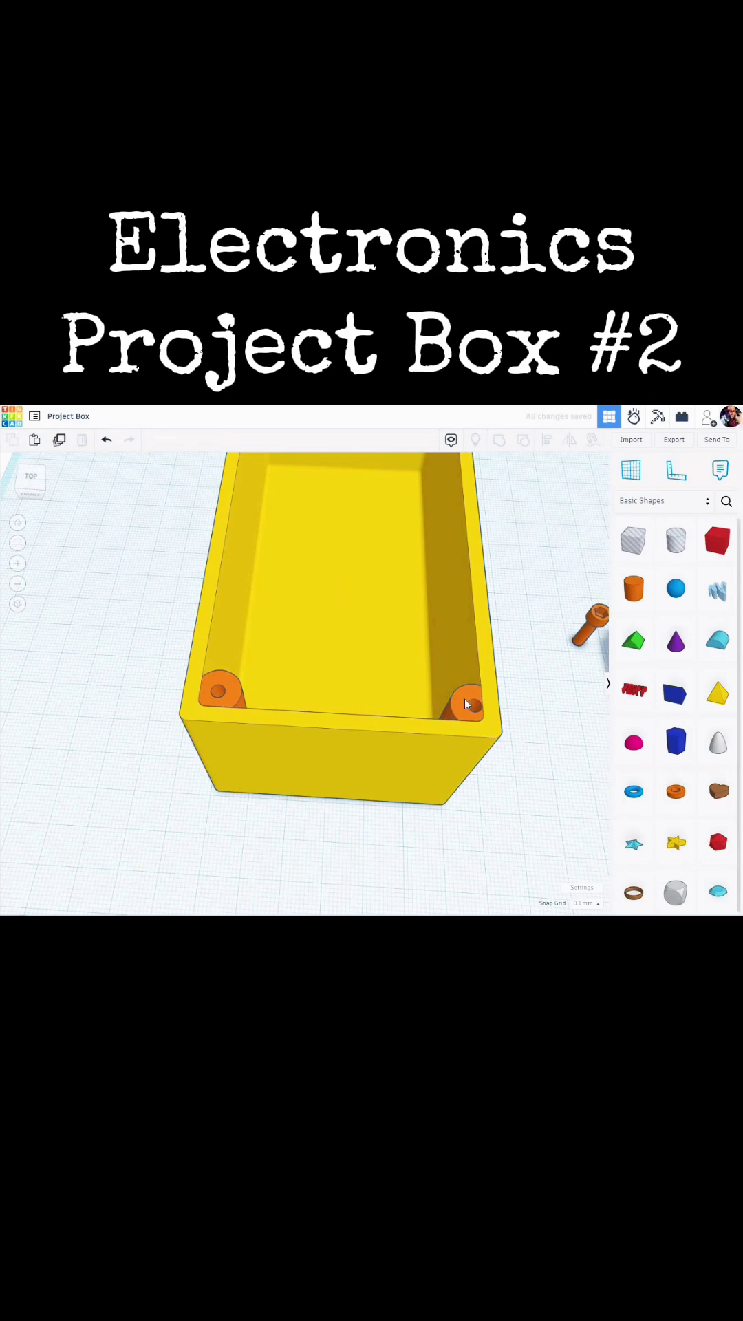
# - Set the snap grid to 1.0 mm and shift the front-right screw post 2 mm to the left, inside the wall
pyautogui.click(465, 705)
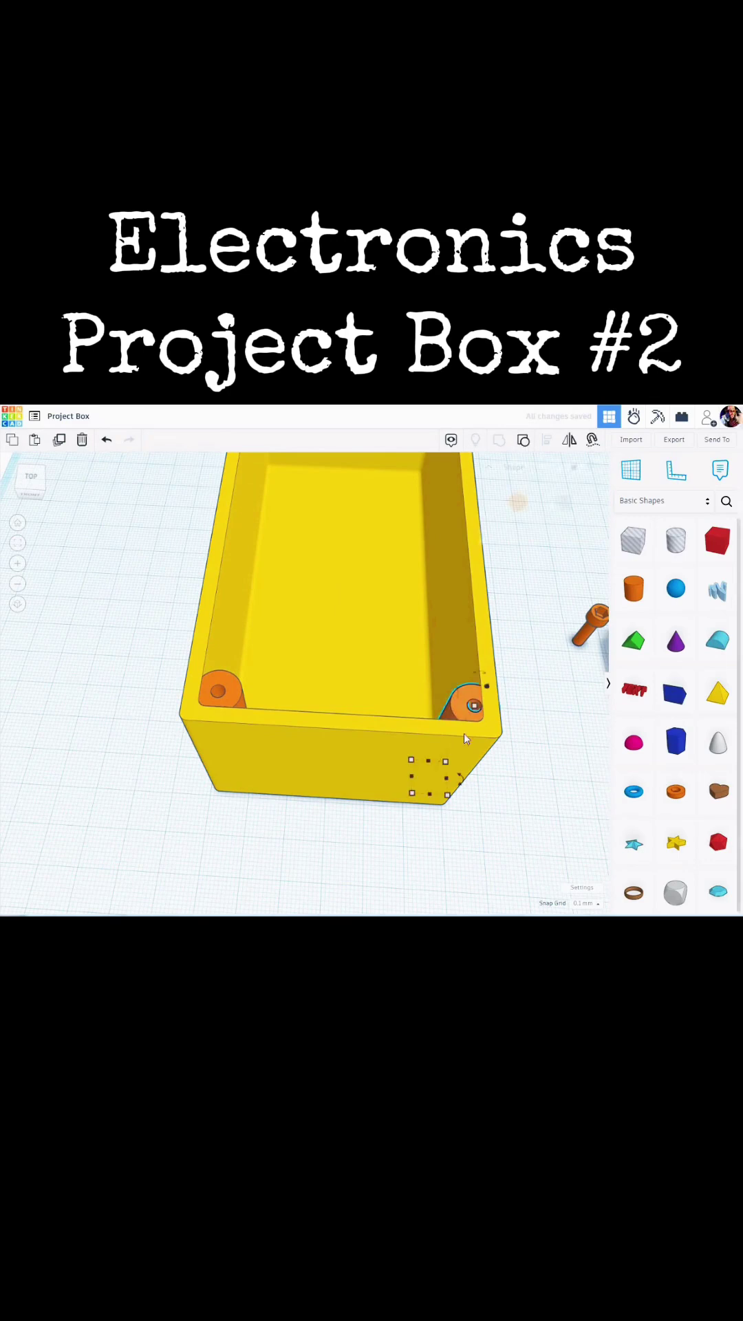
pyautogui.click(599, 904)
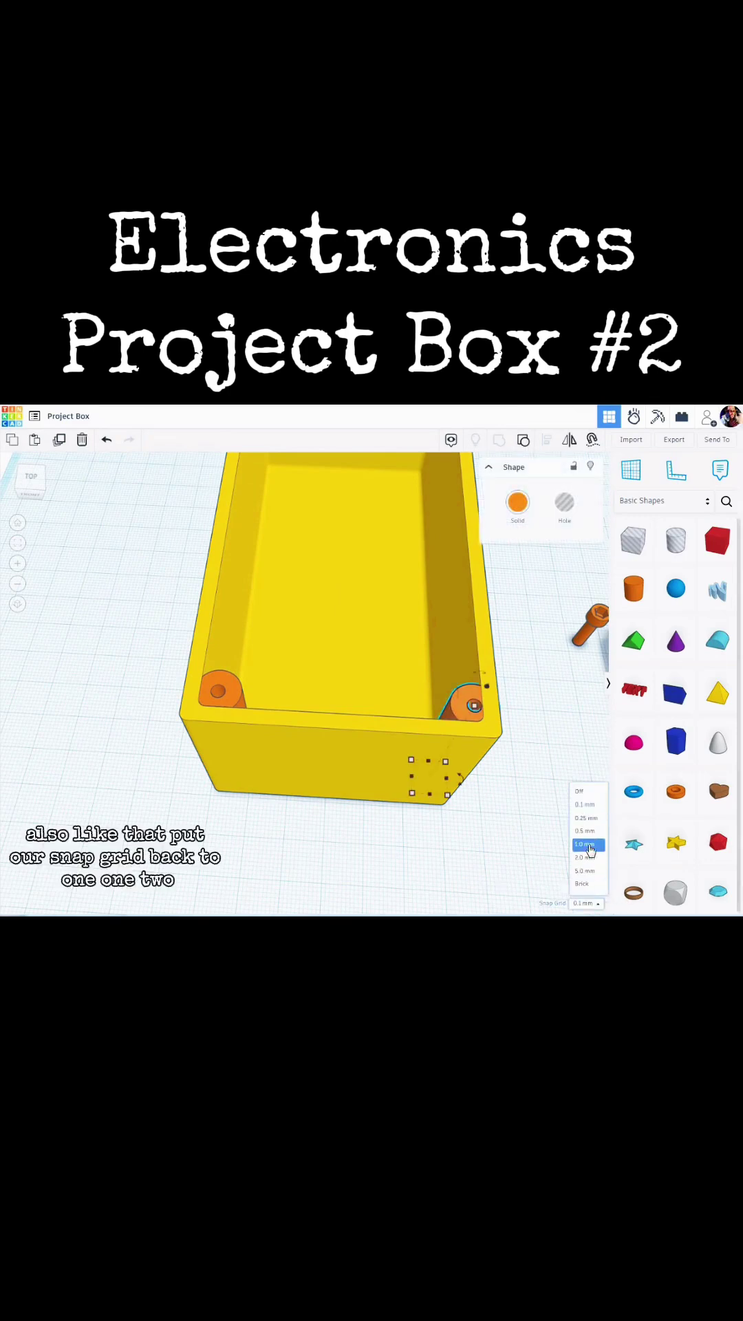
pyautogui.click(589, 853)
pyautogui.press('Left')
pyautogui.press('Left')
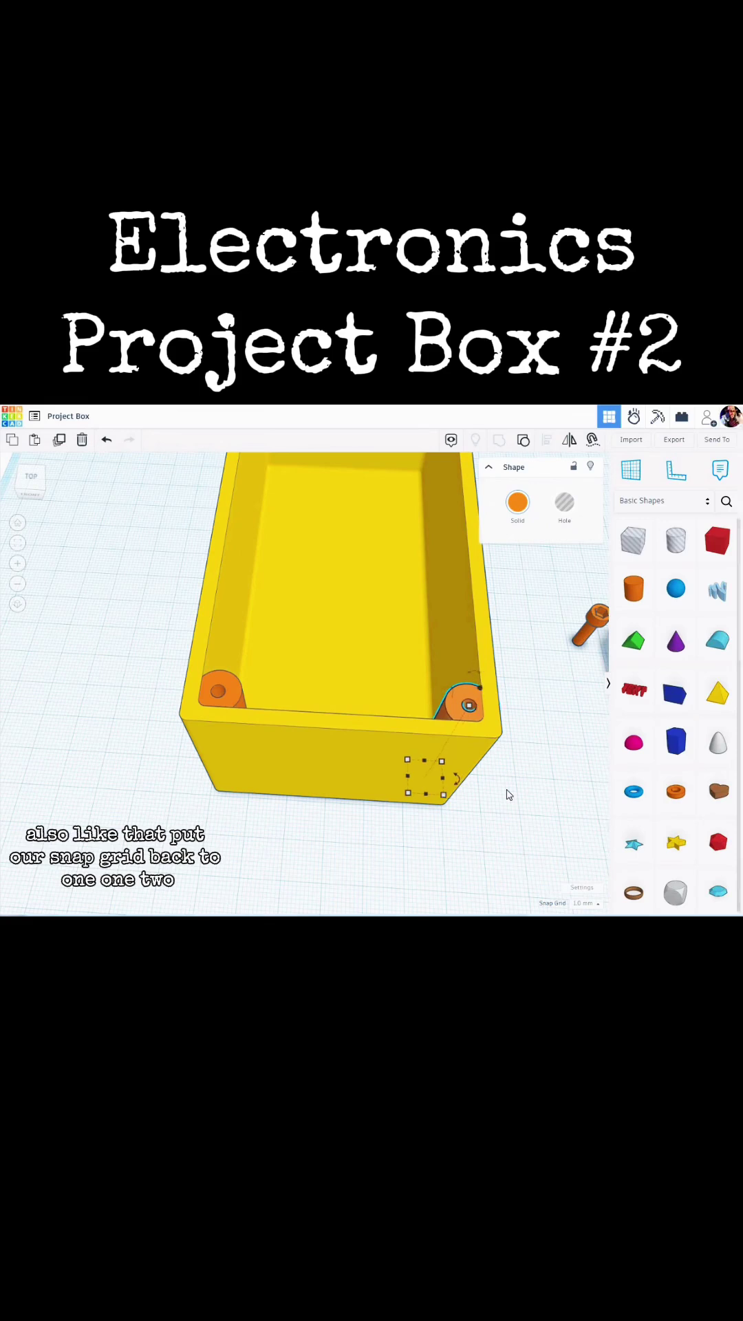
# - Duplicate the two front screw posts together
pyautogui.click(441, 813)
pyautogui.moveTo(441, 814); pyautogui.dragTo(397, 716, button='right')
pyautogui.click(344, 718)
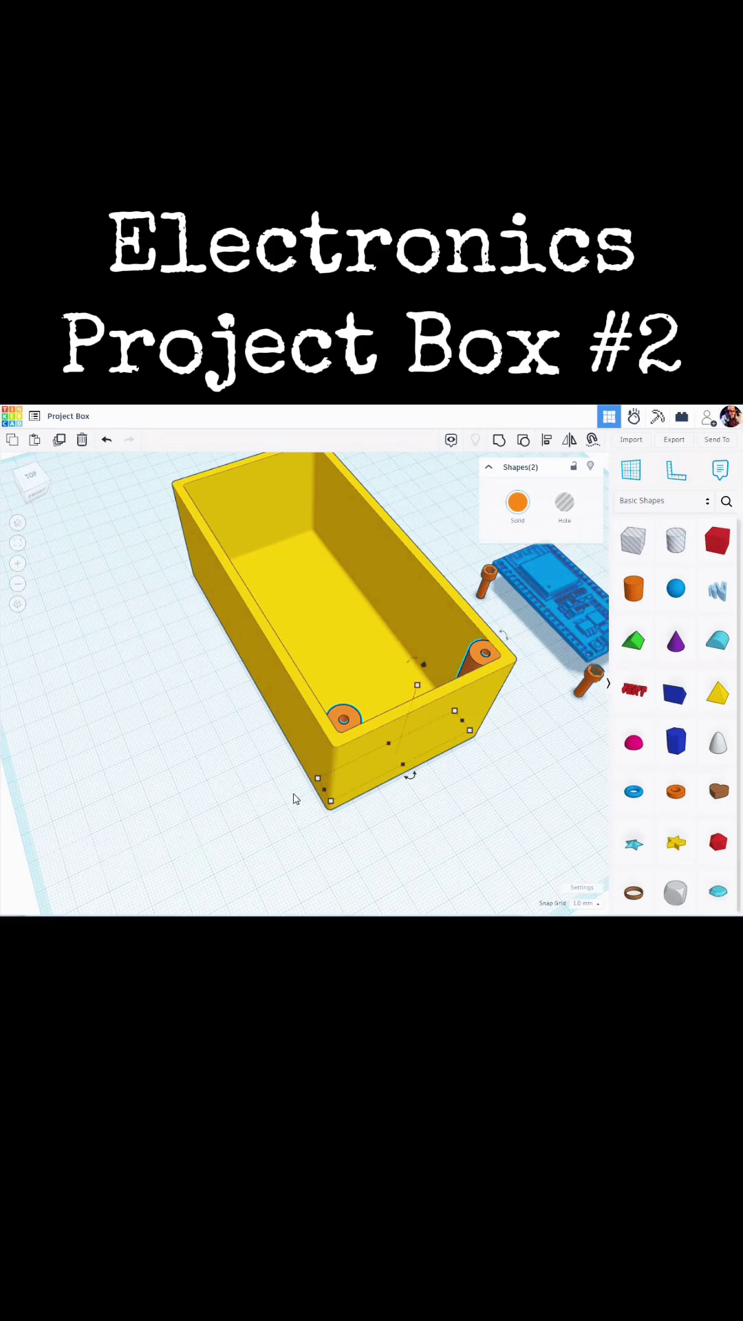
pyautogui.moveTo(292, 795); pyautogui.dragTo(288, 778, button='right')
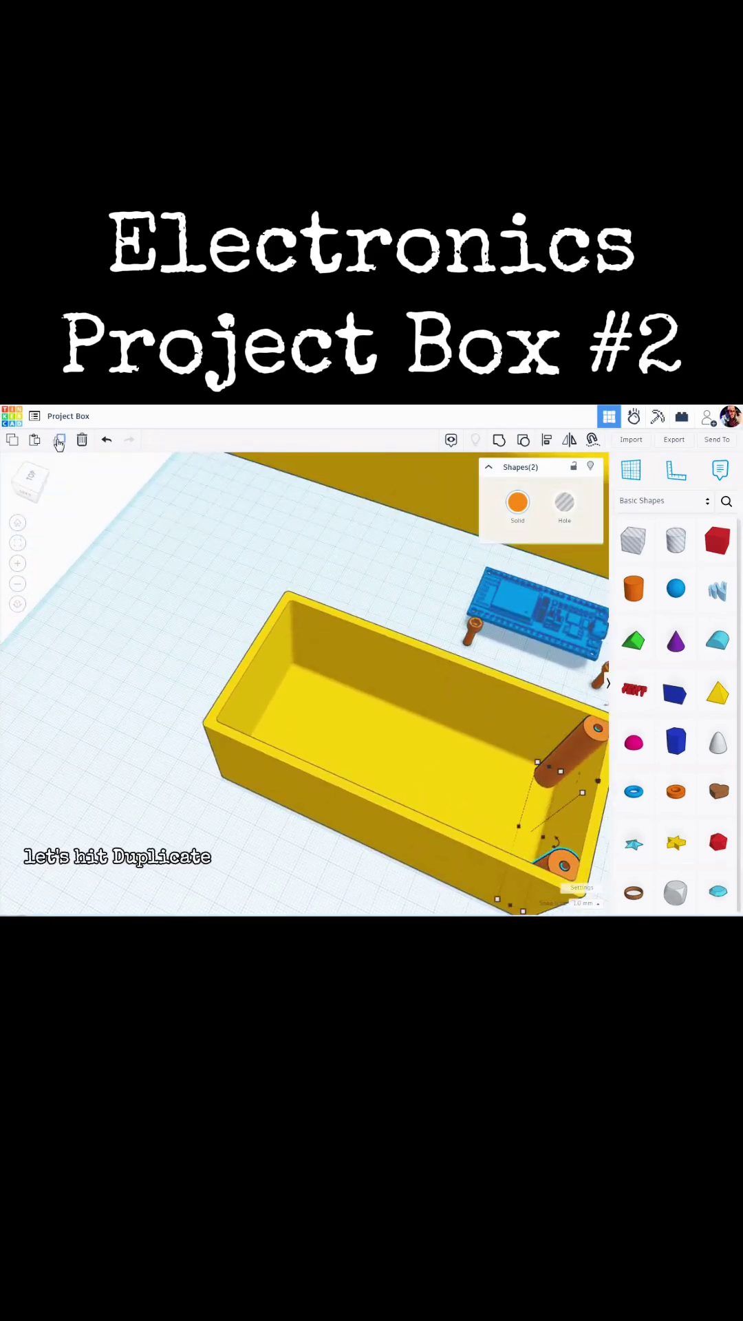
pyautogui.click(59, 441)
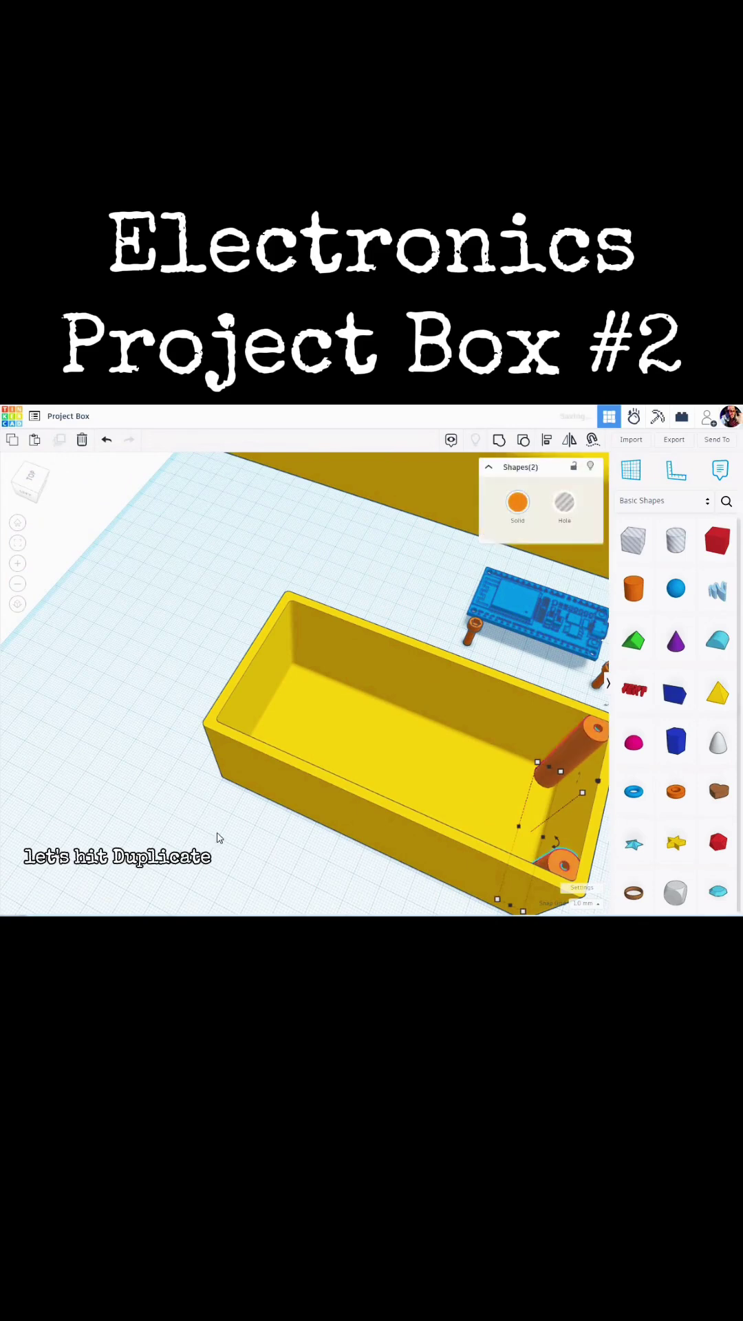
# - Align the duplicated pair of screw posts with the back end of the box
pyautogui.keyDown('shift'); pyautogui.click(308, 789); pyautogui.keyUp('shift')
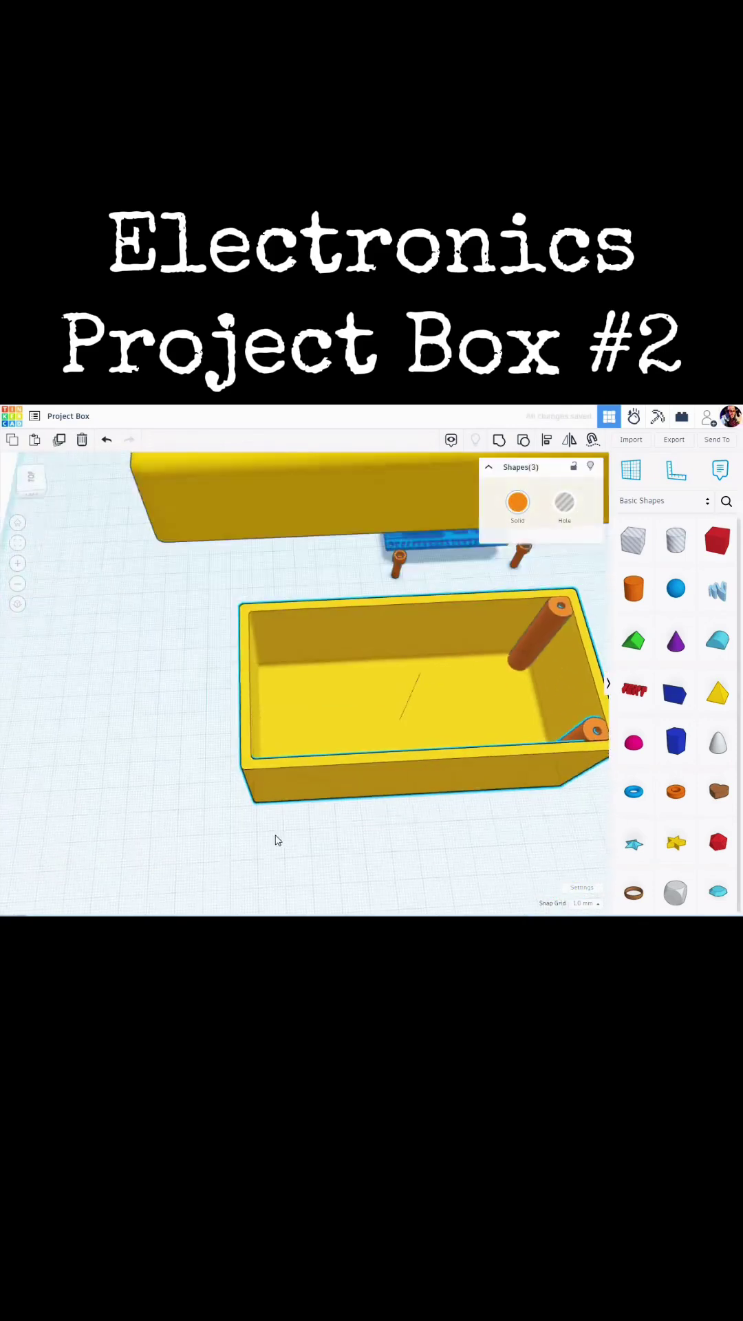
pyautogui.moveTo(278, 840); pyautogui.dragTo(282, 794, button='right')
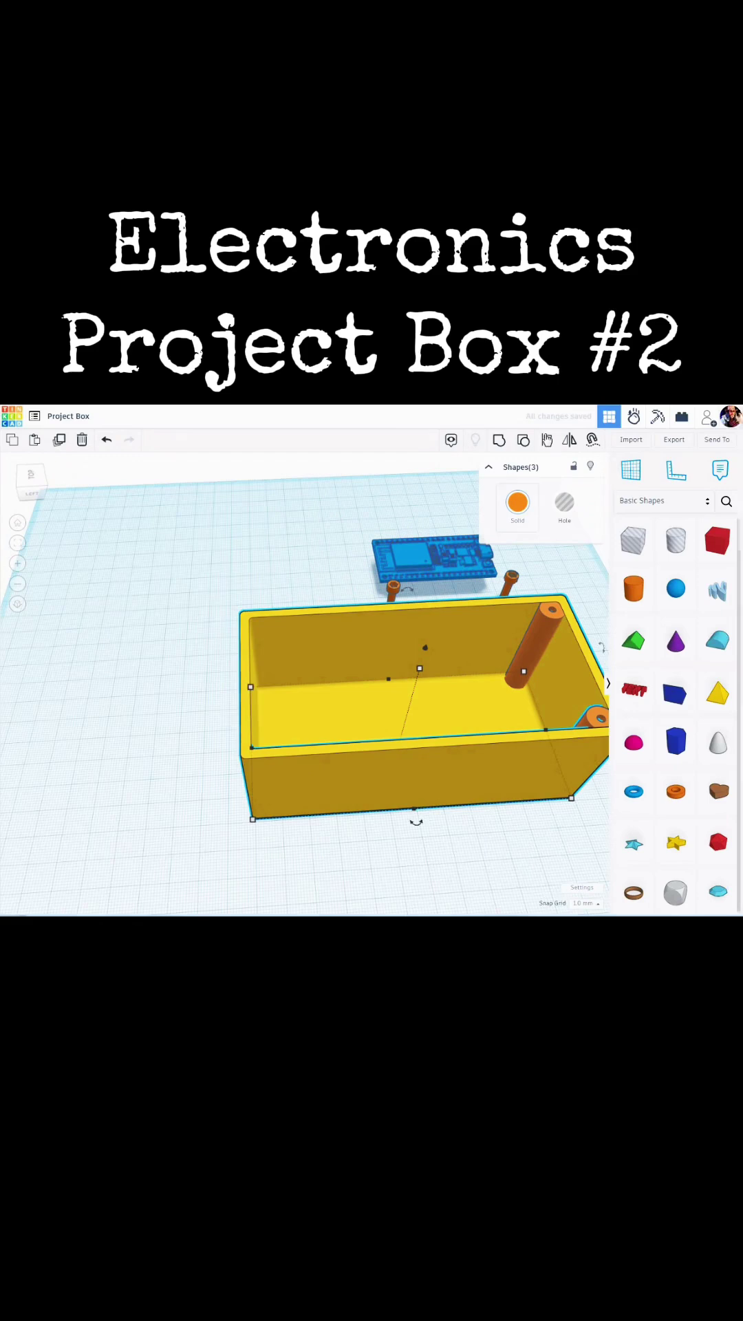
pyautogui.click(547, 441)
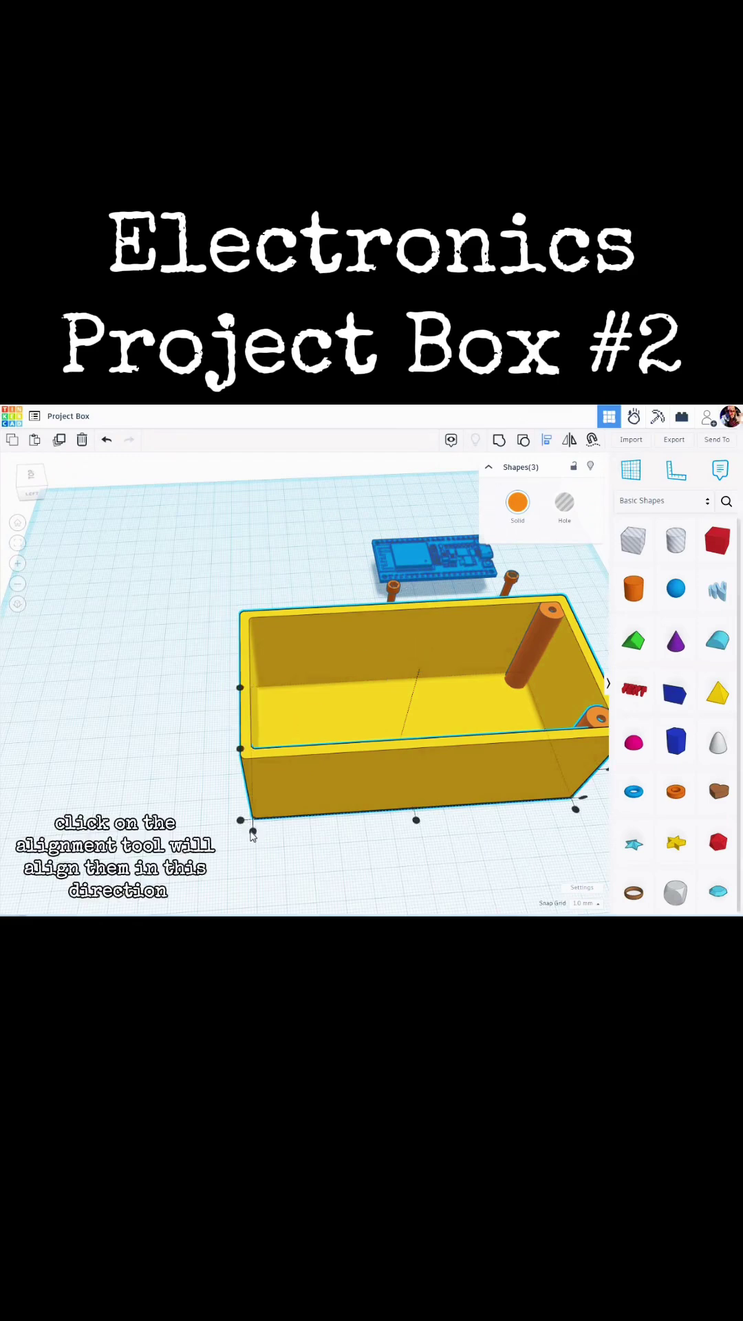
pyautogui.click(252, 832)
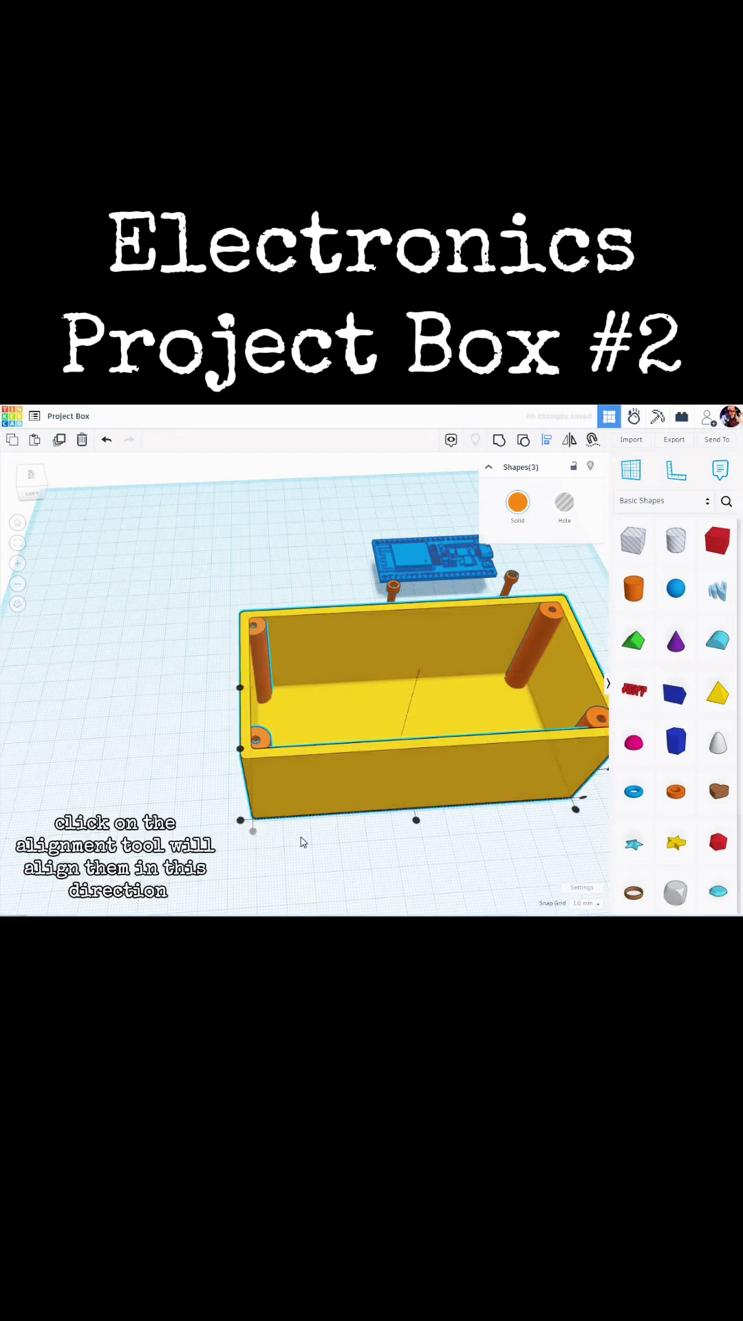
pyautogui.click(267, 504)
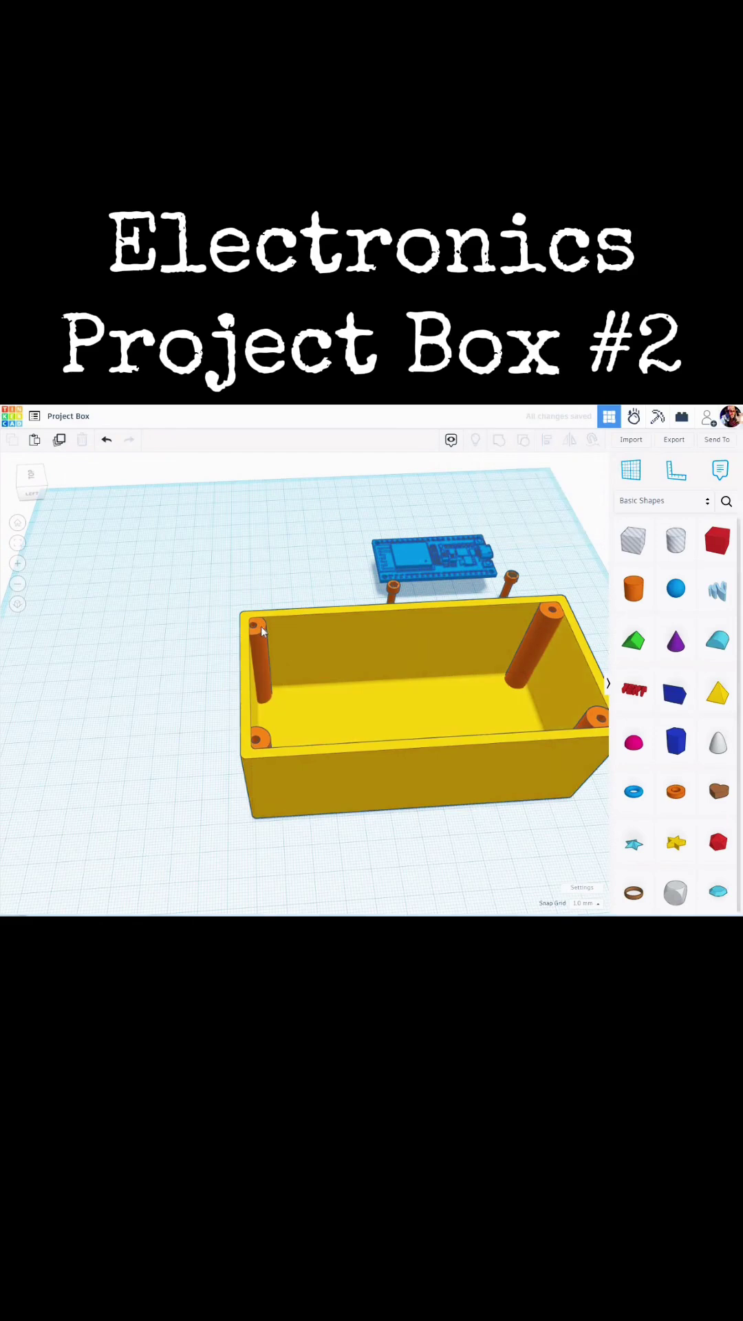
# - Shift both back screw posts 2 mm toward the front of the box, away from the back wall
pyautogui.click(262, 631)
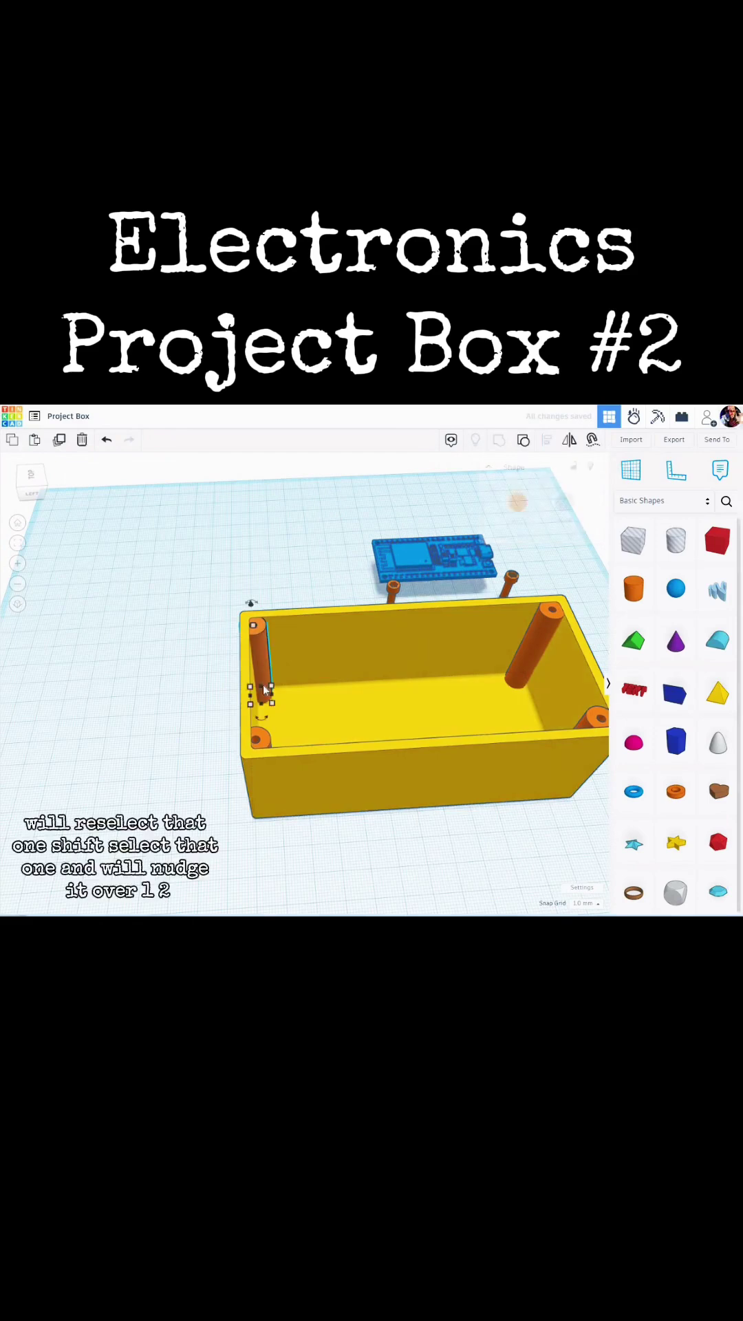
pyautogui.keyDown('shift'); pyautogui.click(260, 738); pyautogui.keyUp('shift')
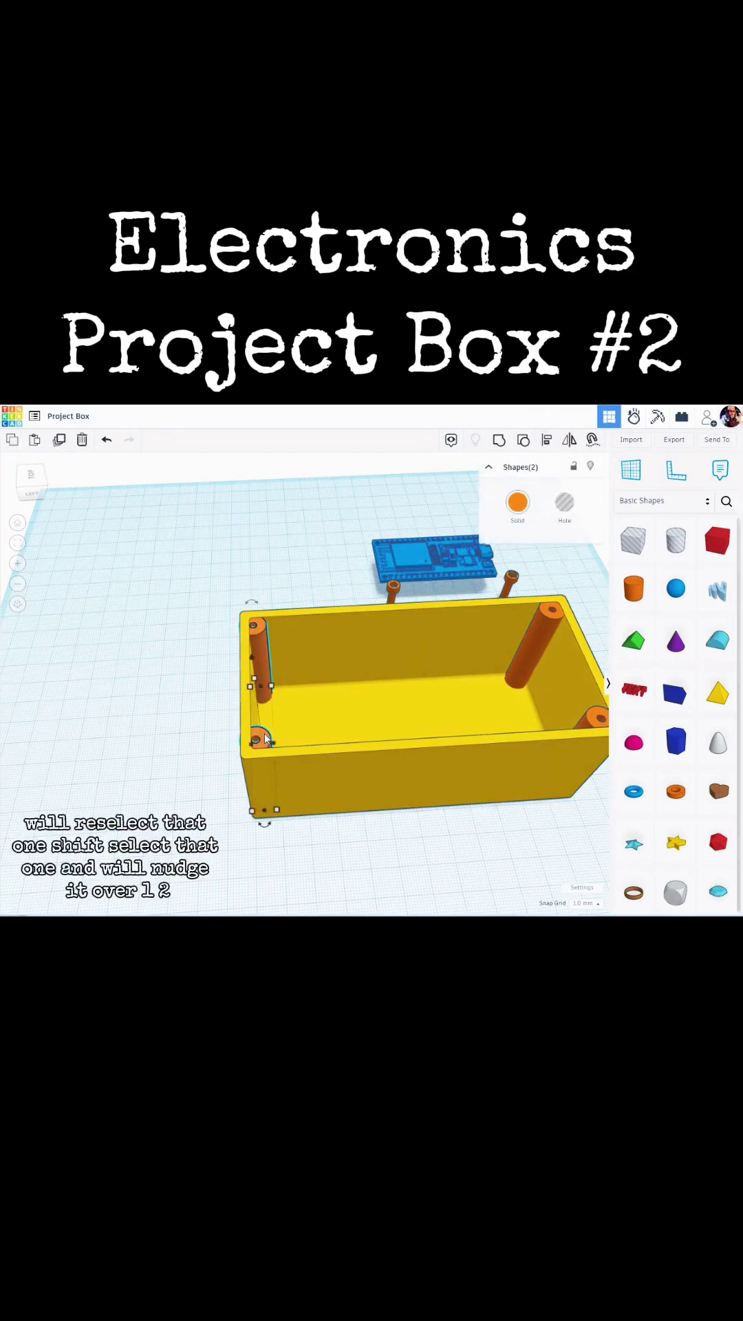
pyautogui.press('Right')
pyautogui.press('Right')
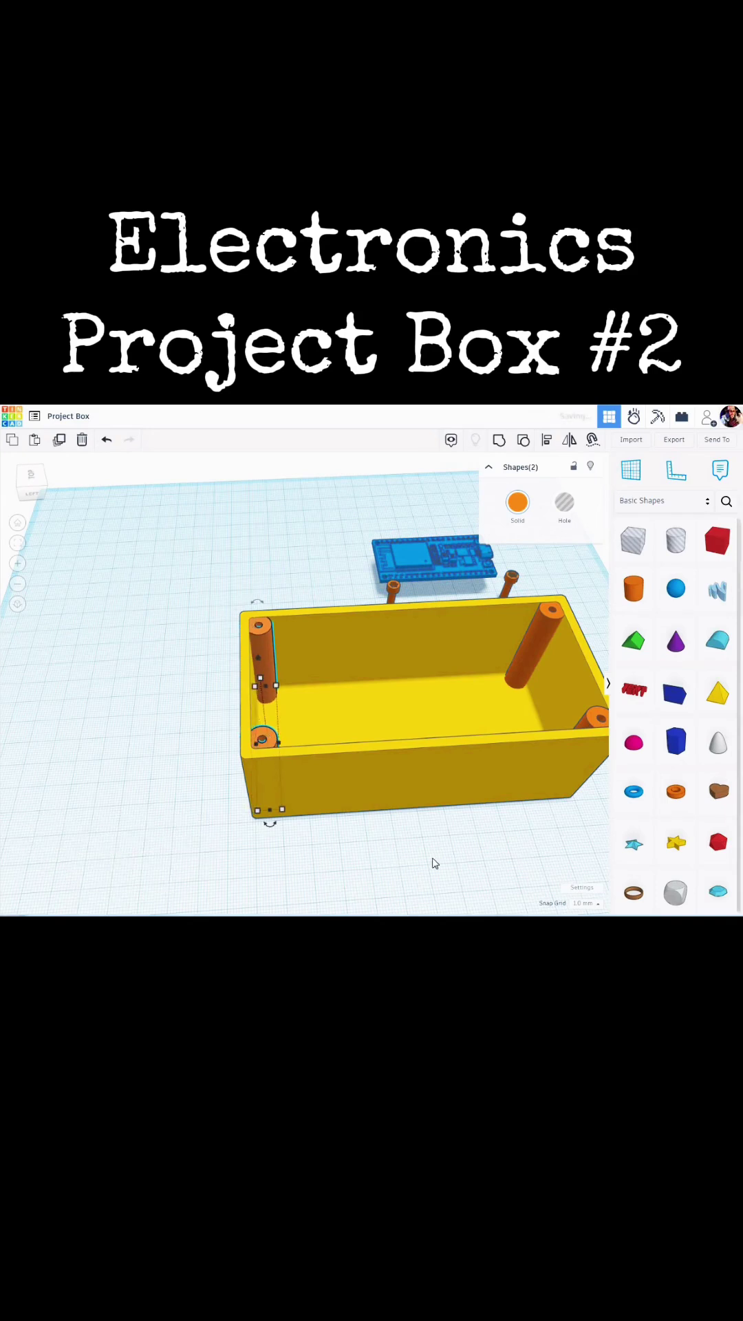
pyautogui.click(488, 857)
# - Examine the four corner screw posts and compare their holes with the nearby screws
pyautogui.moveTo(392, 855); pyautogui.dragTo(358, 830, button='right')
pyautogui.scroll(-3, 483, 856)
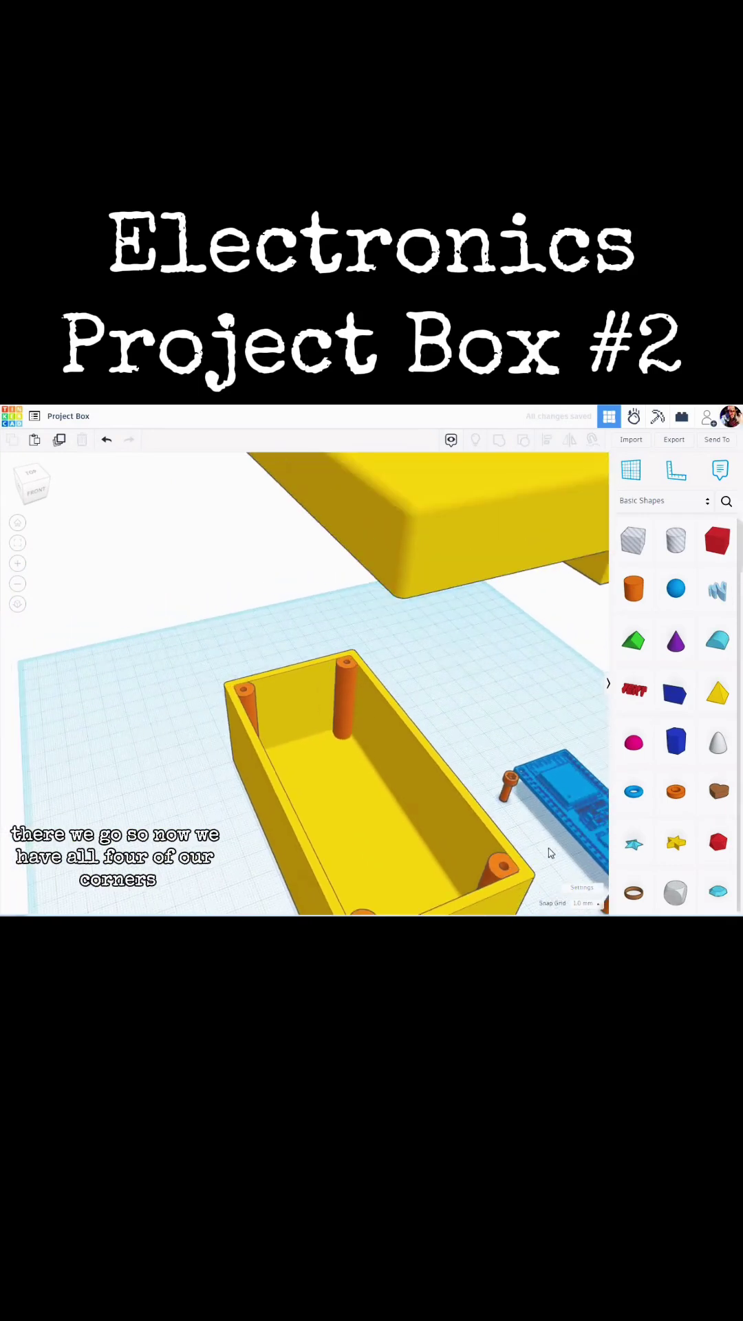
pyautogui.moveTo(501, 840); pyautogui.dragTo(436, 820, button='middle')
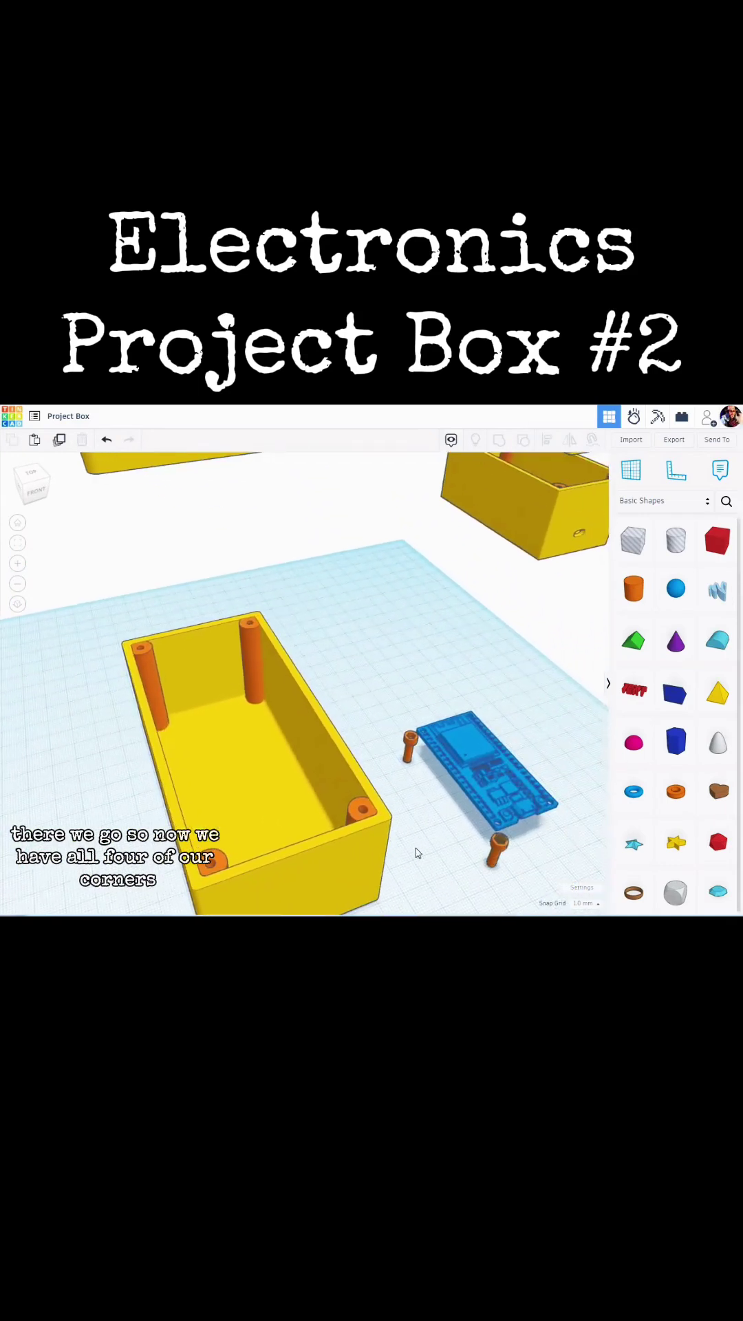
pyautogui.moveTo(403, 849); pyautogui.dragTo(324, 824, button='right')
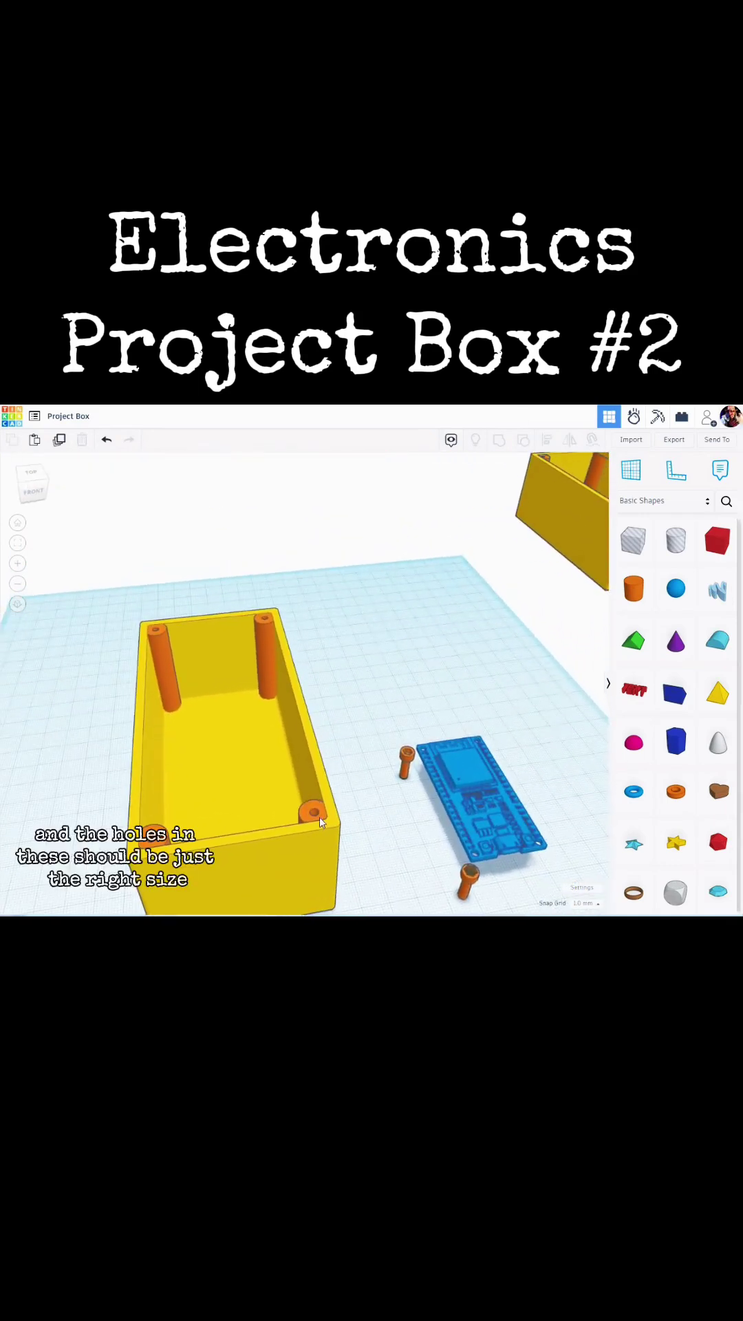
pyautogui.scroll(5, 320, 822)
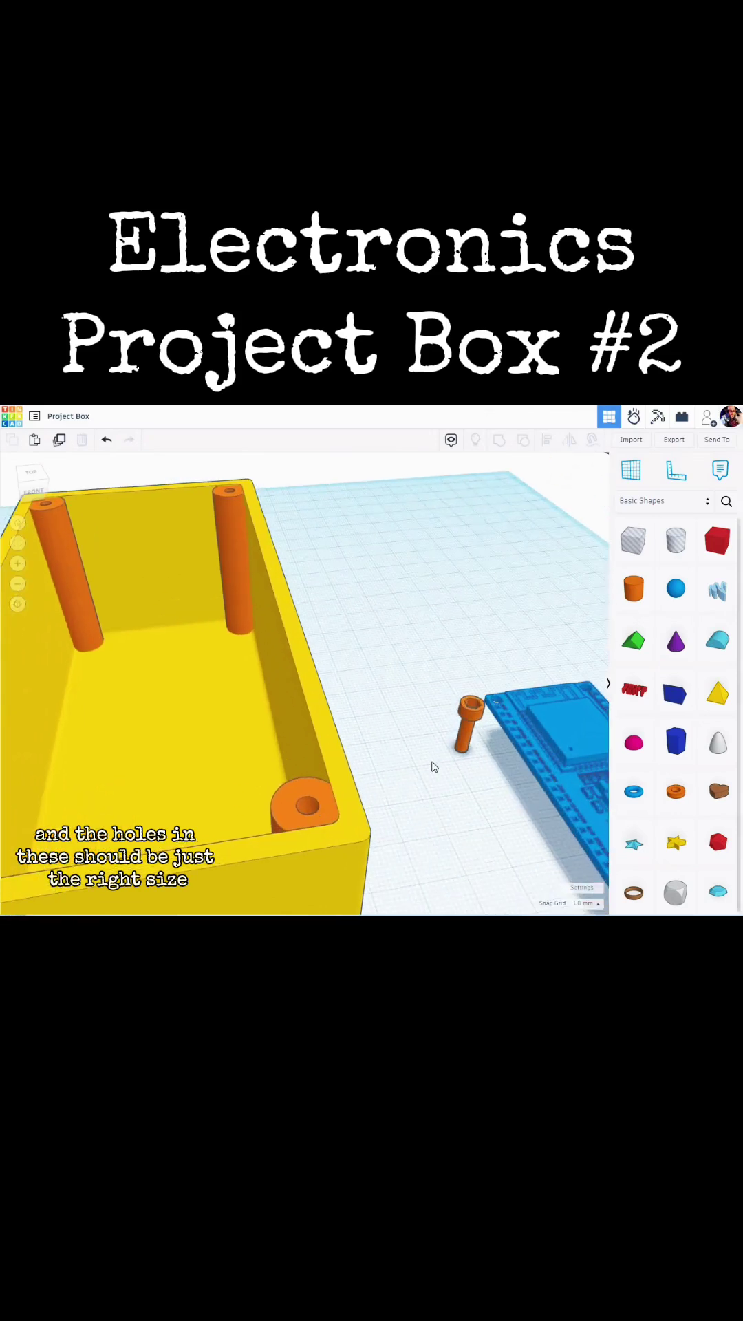
pyautogui.scroll(3, 396, 808)
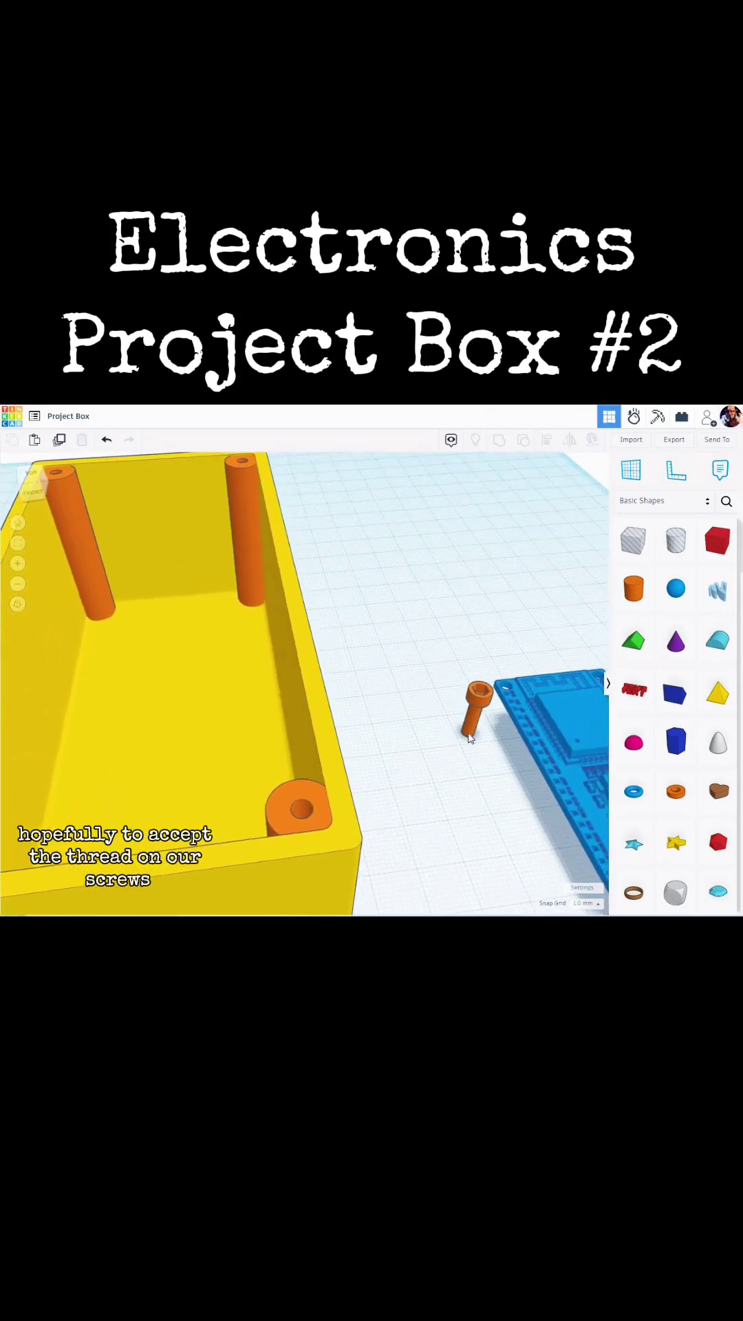
pyautogui.scroll(-5, 415, 800)
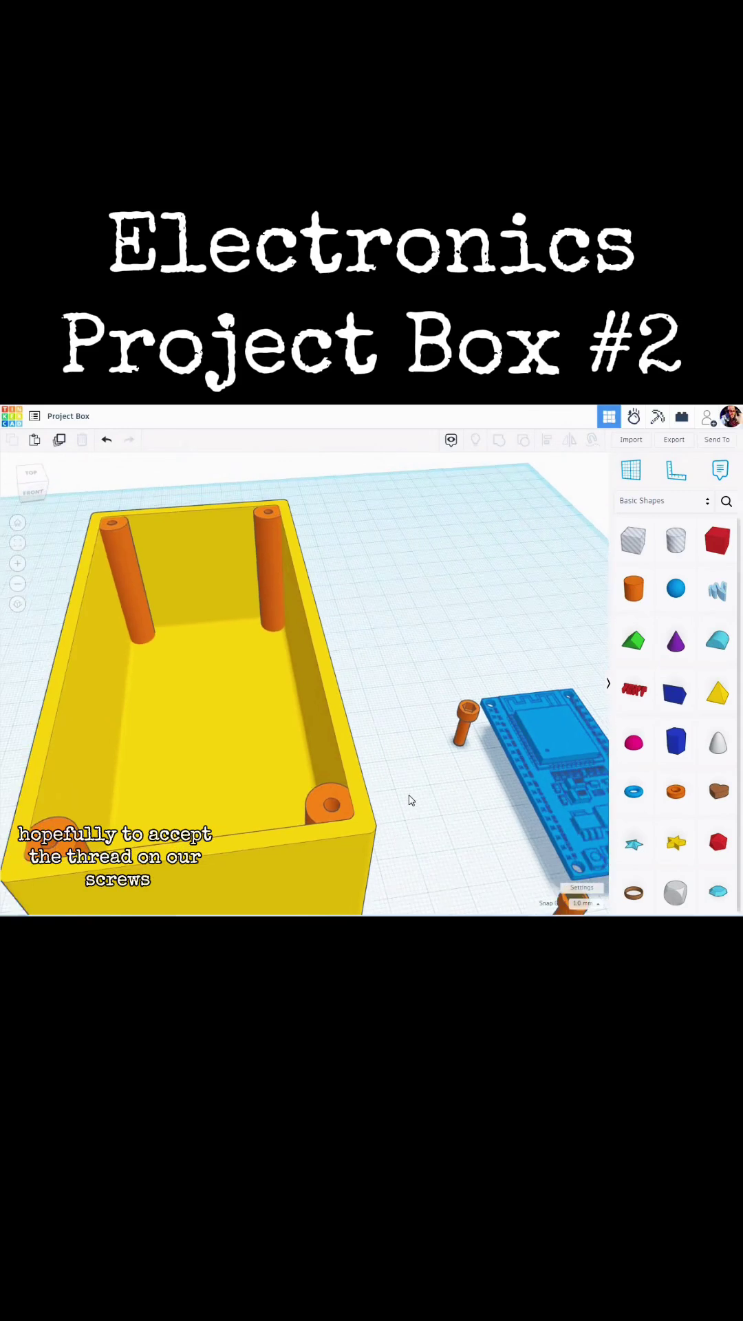
pyautogui.moveTo(395, 799)
pyautogui.mouseDown(button='right')
pyautogui.moveTo(409, 796)
pyautogui.moveTo(398, 795)
pyautogui.mouseUp(button='right')
pyautogui.scroll(-2, 396, 796)
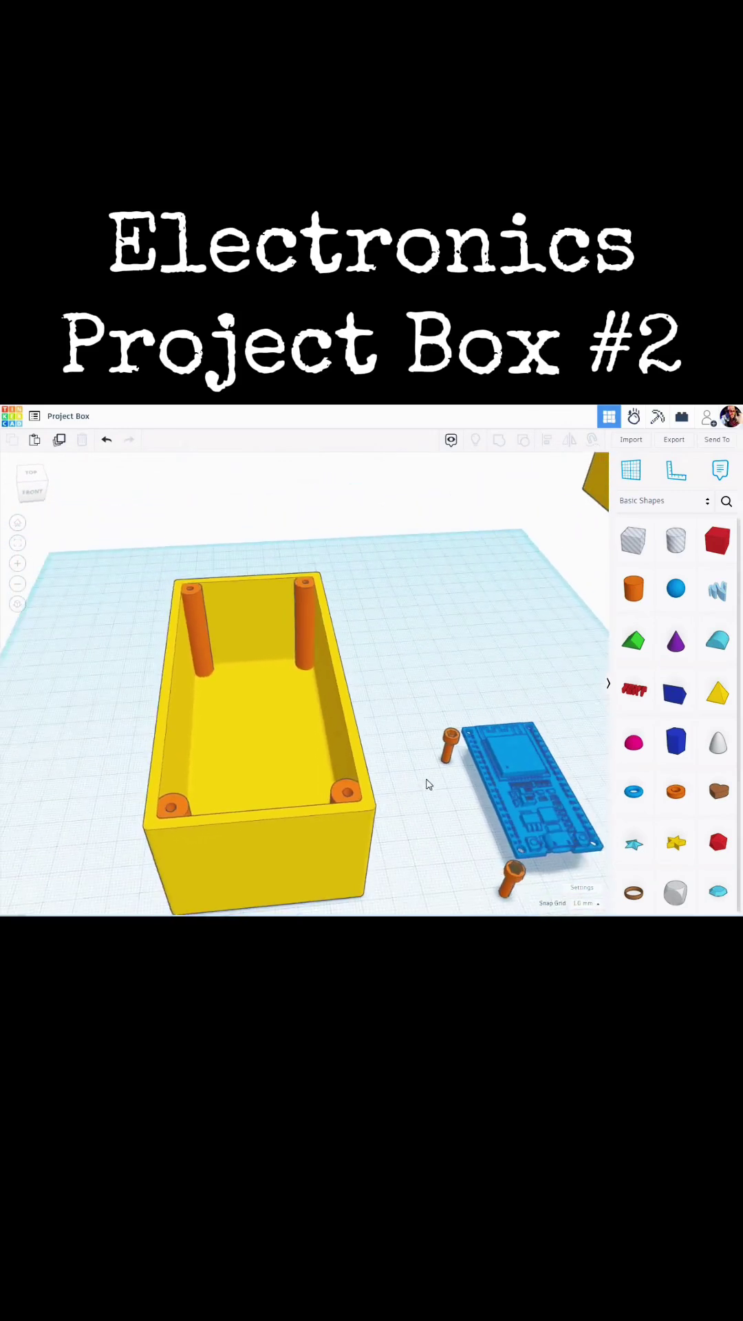
pyautogui.scroll(-2, 427, 785)
pyautogui.scroll(-2, 413, 774)
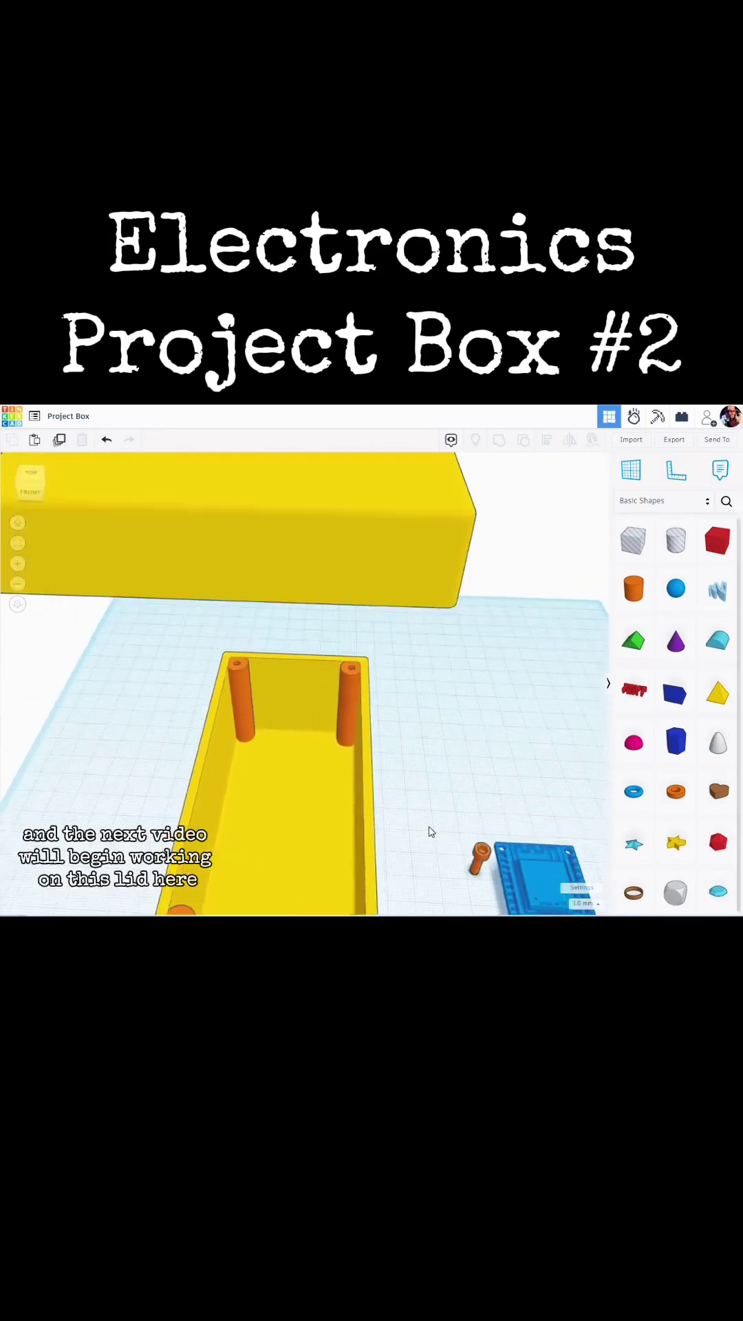
# - Lower the raised yellow lid until it hovers just above the open box
pyautogui.keyDown('shift'); pyautogui.moveTo(430, 828); pyautogui.dragTo(383, 679, button='right'); pyautogui.keyUp('shift')
pyautogui.click(426, 841)
pyautogui.scroll(-2, 424, 839)
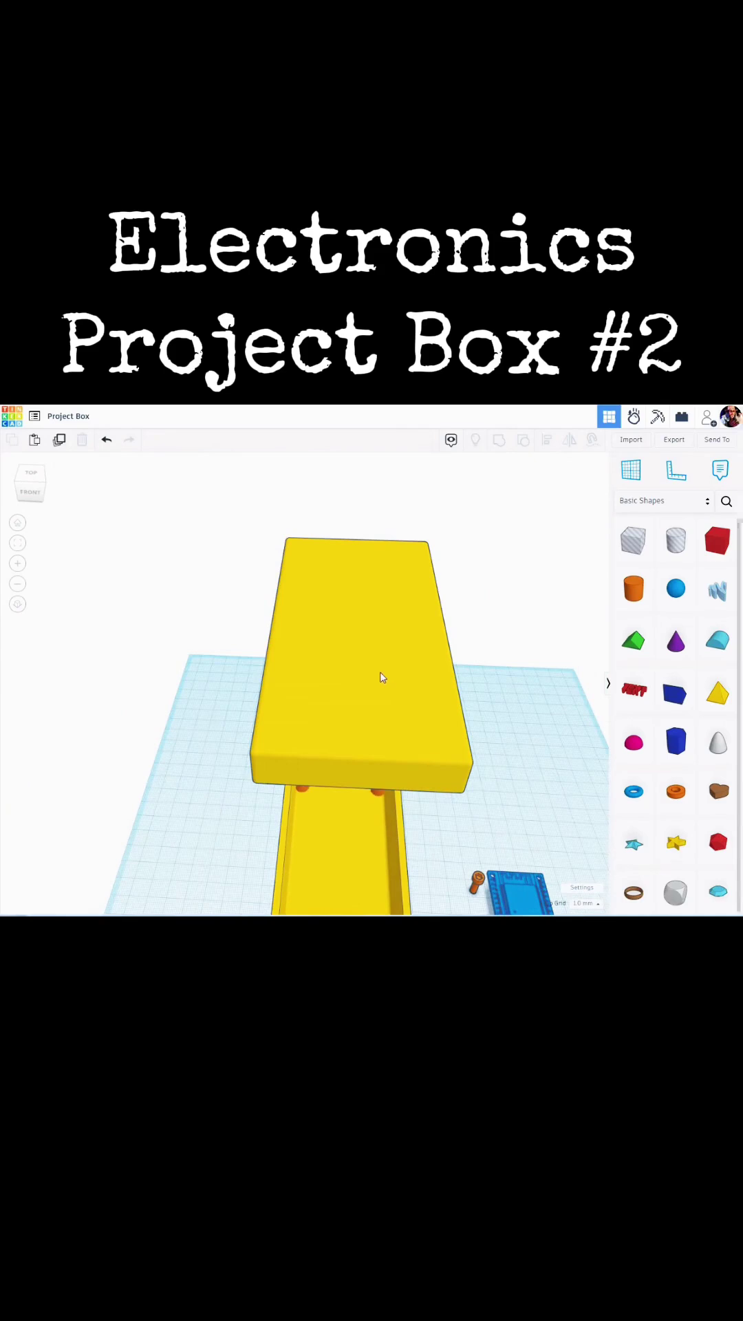
pyautogui.click(366, 586)
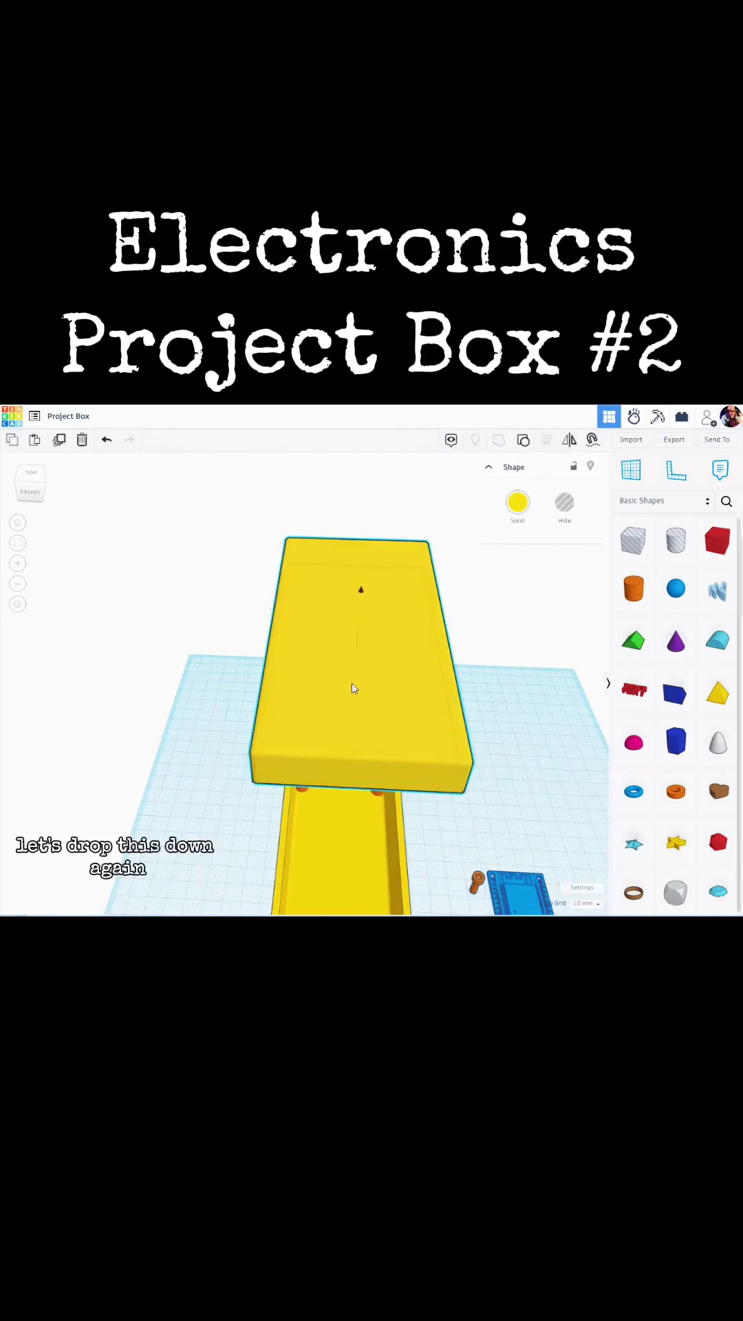
pyautogui.press('d')
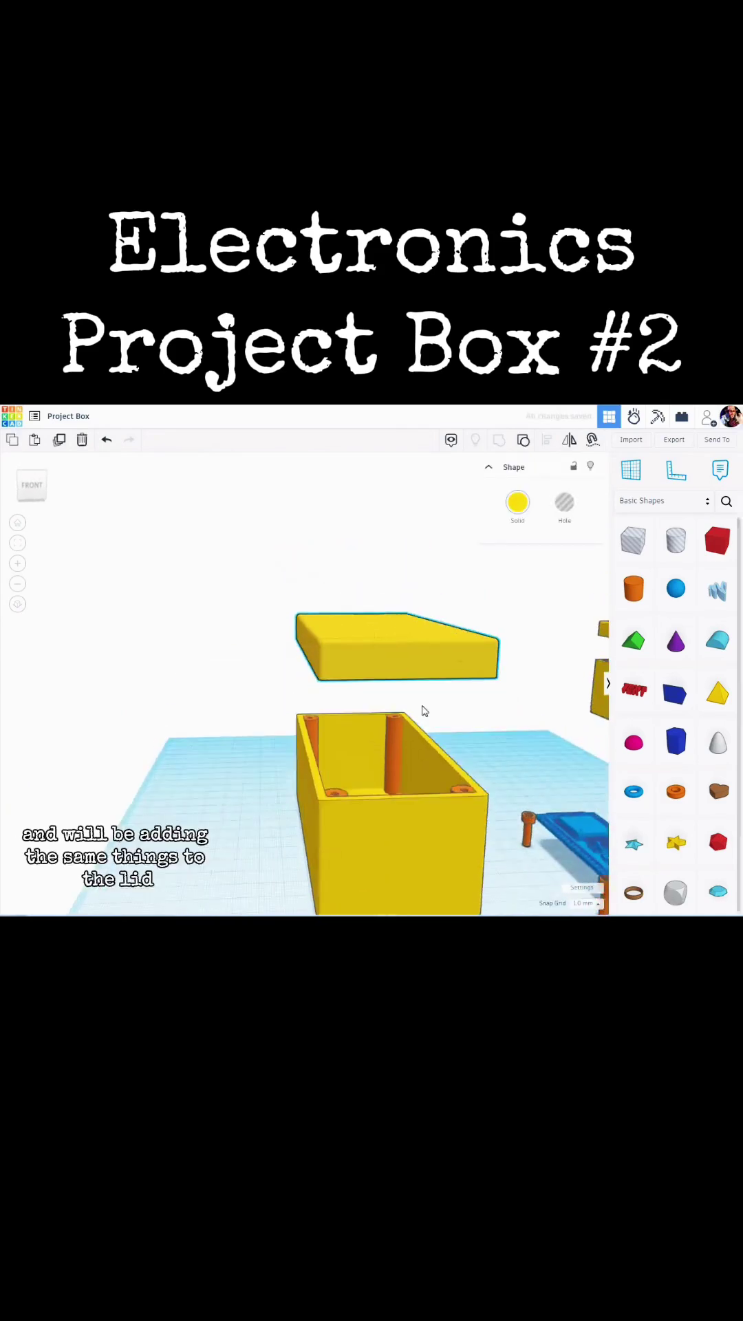